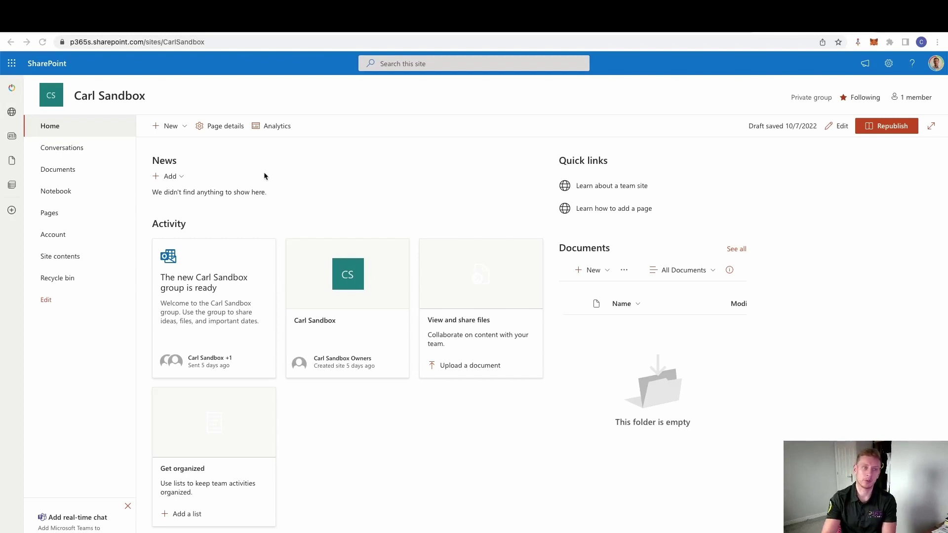
Step: Open the empty Account document library on the Carl Sandbox SharePoint site
left_click(65, 239)
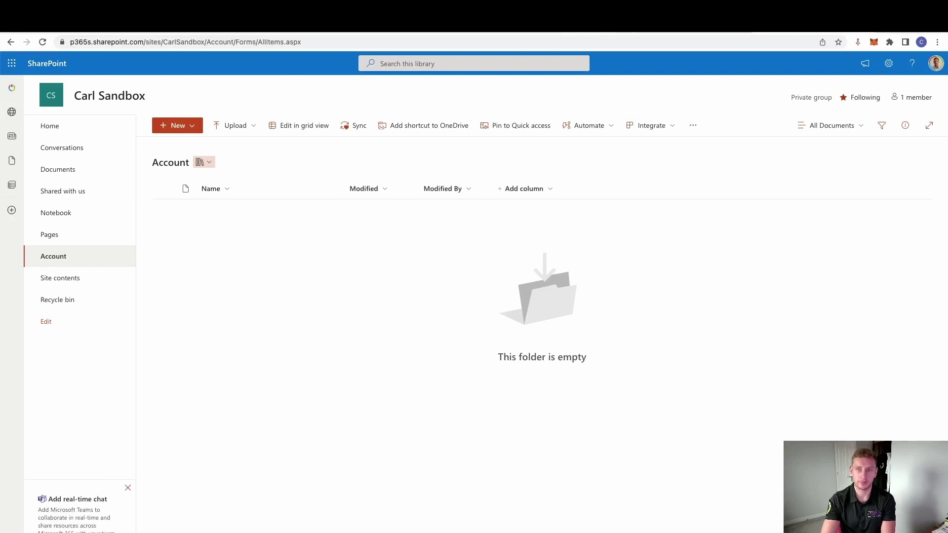
key("ctrl+Tab")
Step: Open the Carl record under Settings > Document Management > SharePoint Sites
left_click(112, 61)
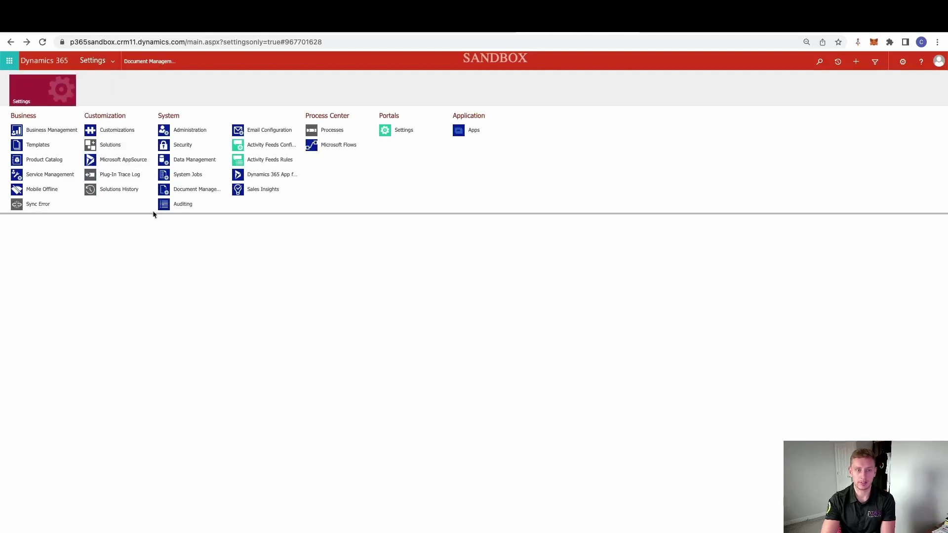
left_click(196, 189)
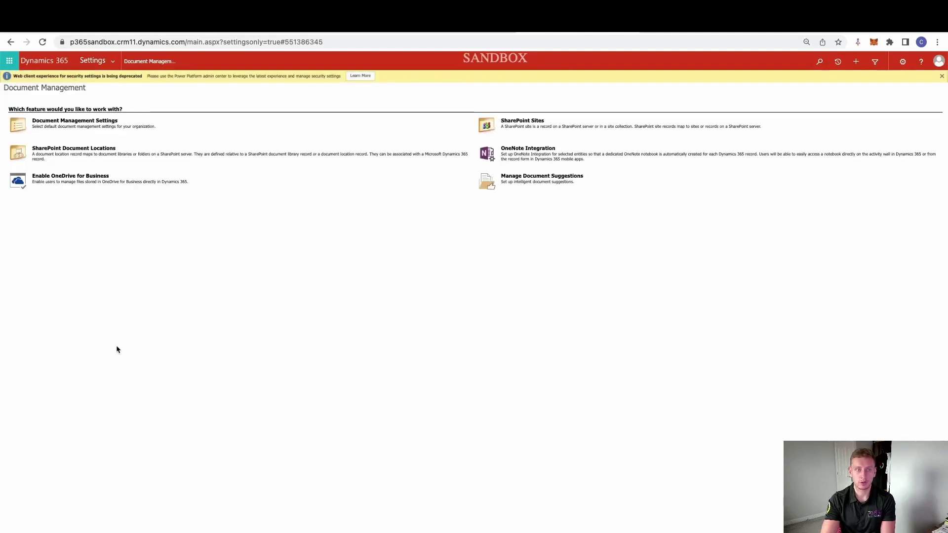
left_click(533, 122)
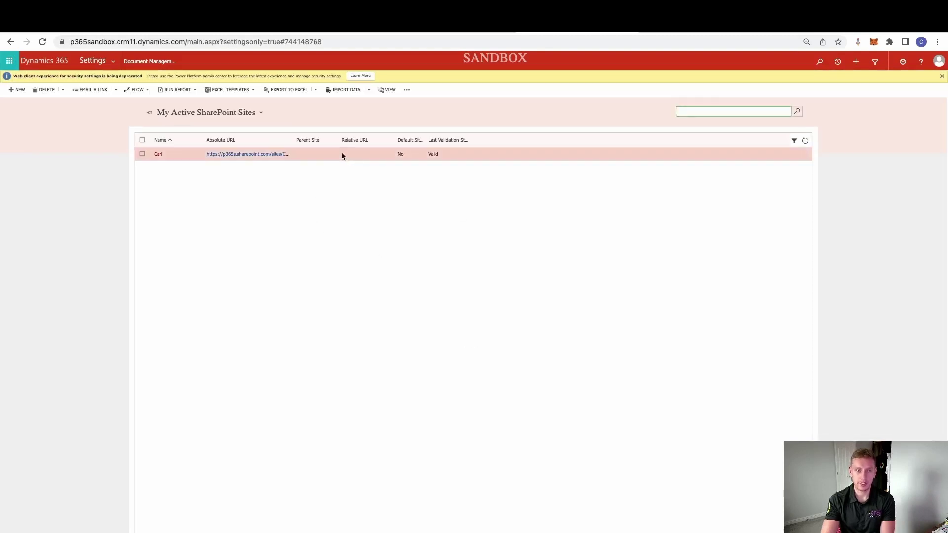
double_click(343, 154)
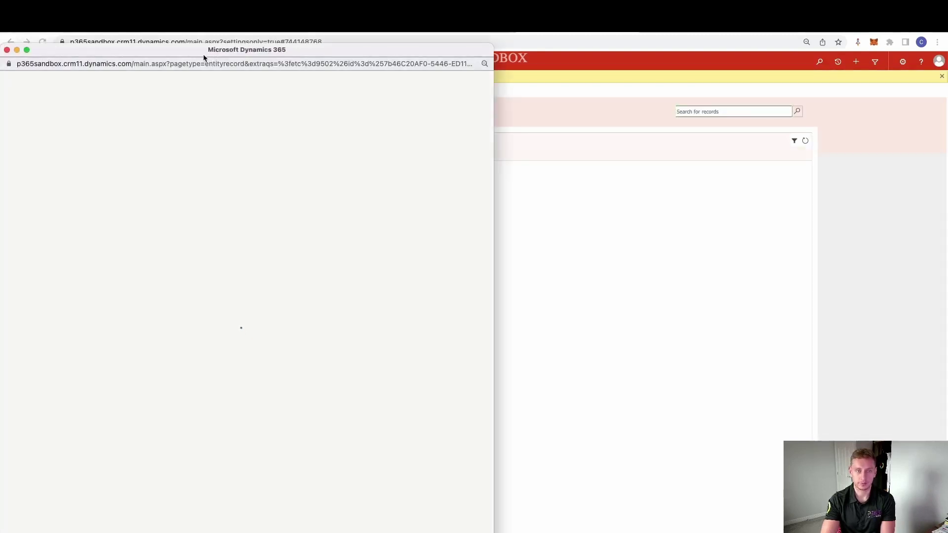
Step: Check the Carl site's Name and CarlSandbox absolute URL, then save and close the record
left_click_drag(204, 56, 219, 57)
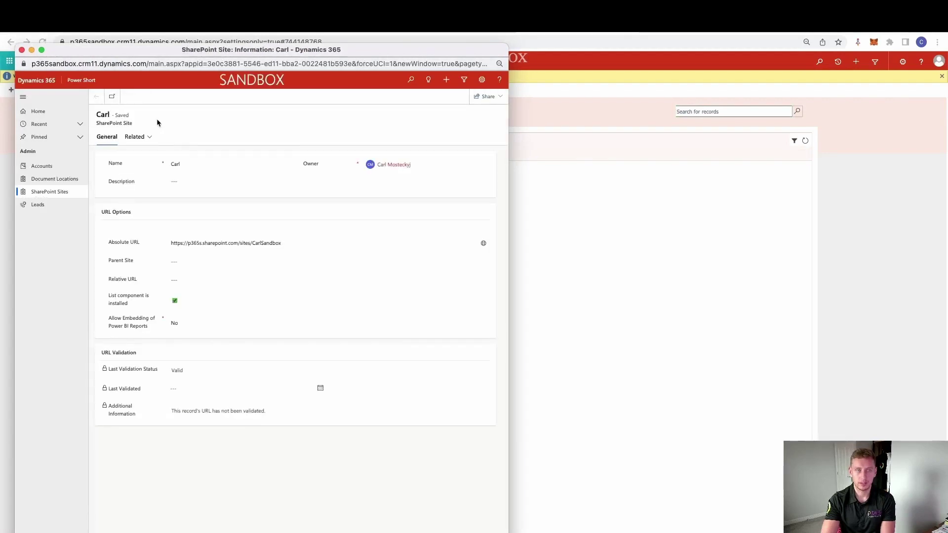
left_click(188, 165)
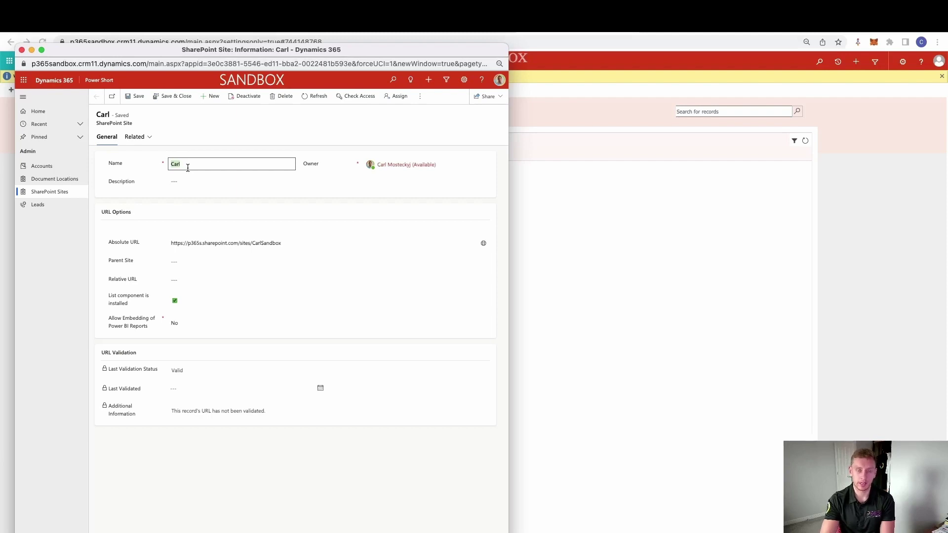
left_click(212, 242)
left_click_drag(286, 244, 157, 248)
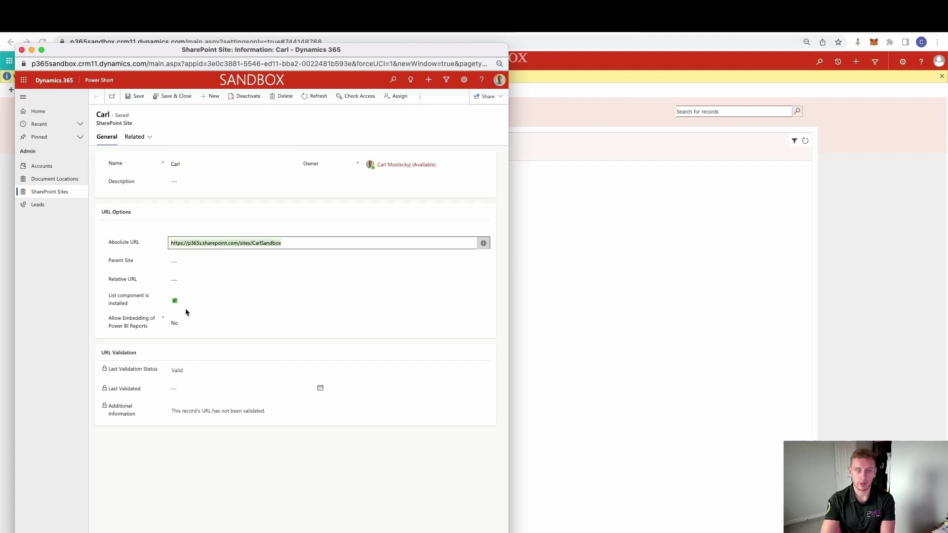
left_click(170, 96)
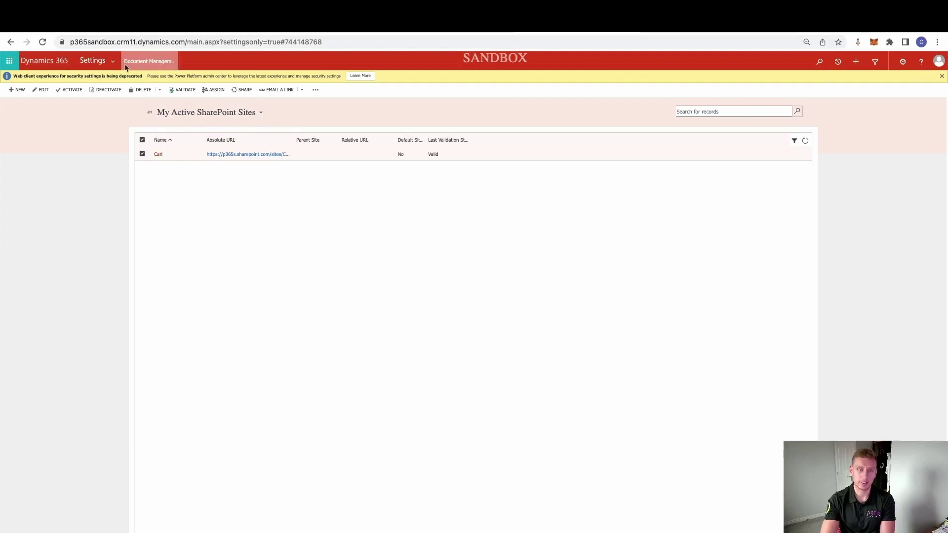
left_click(112, 61)
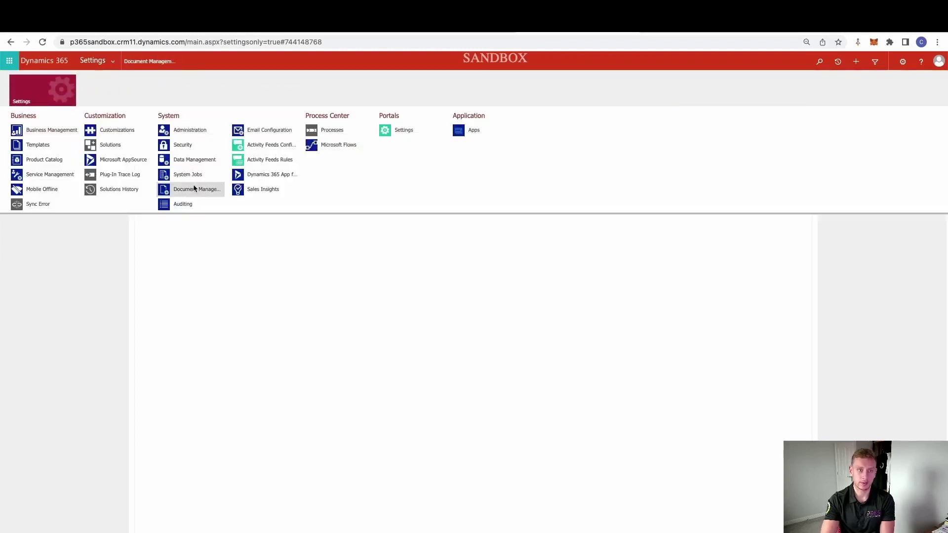
Step: Open the Account document location, confirm parent site Carl and relative URL Account, and close it
left_click(196, 189)
left_click(96, 158)
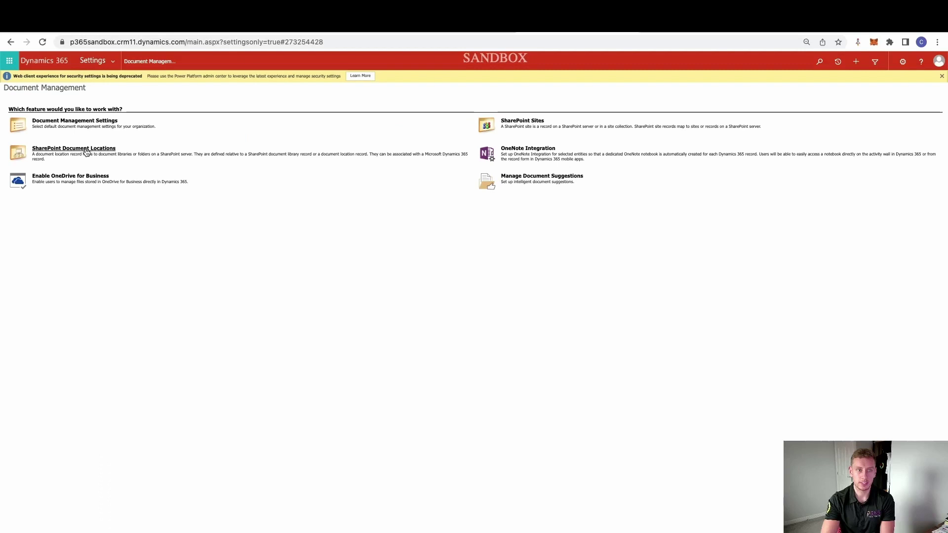
double_click(389, 153)
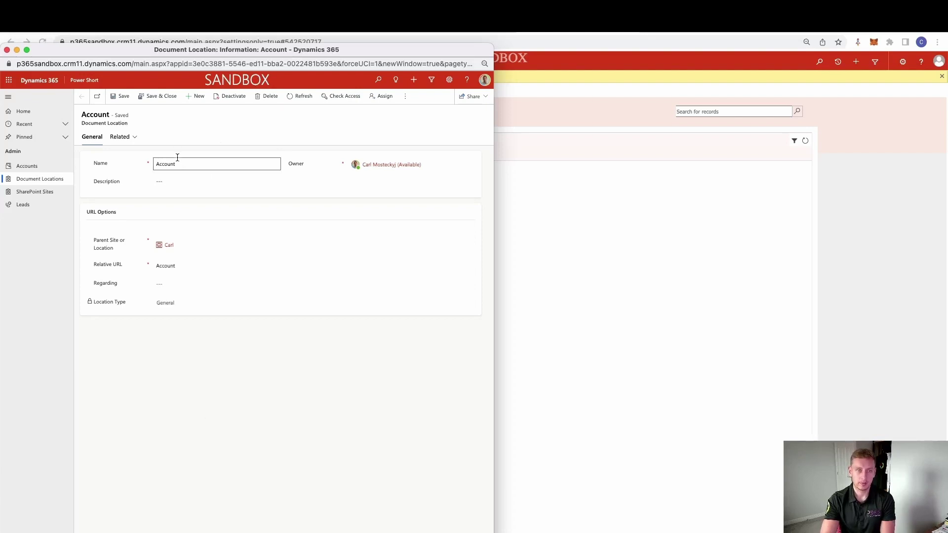
left_click_drag(123, 248, 87, 239)
left_click(166, 249)
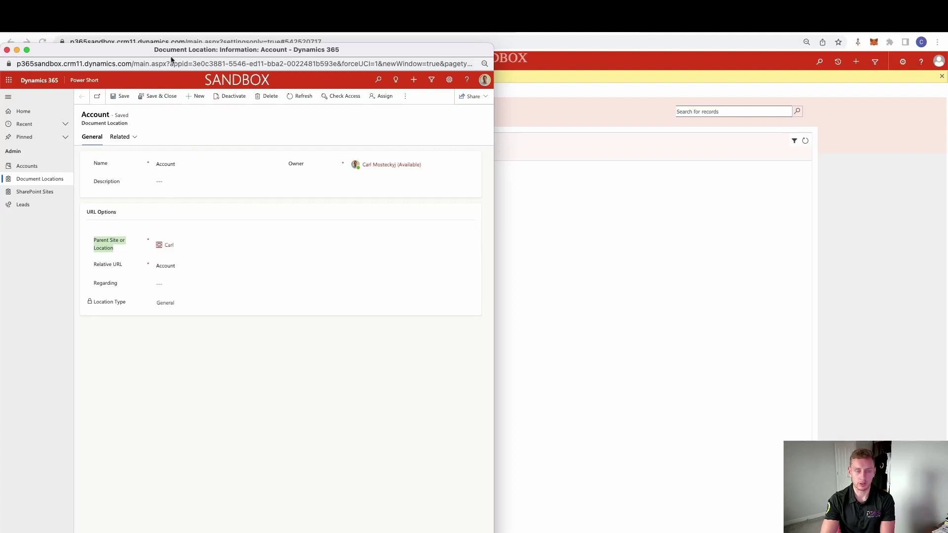
left_click_drag(146, 55, 168, 54)
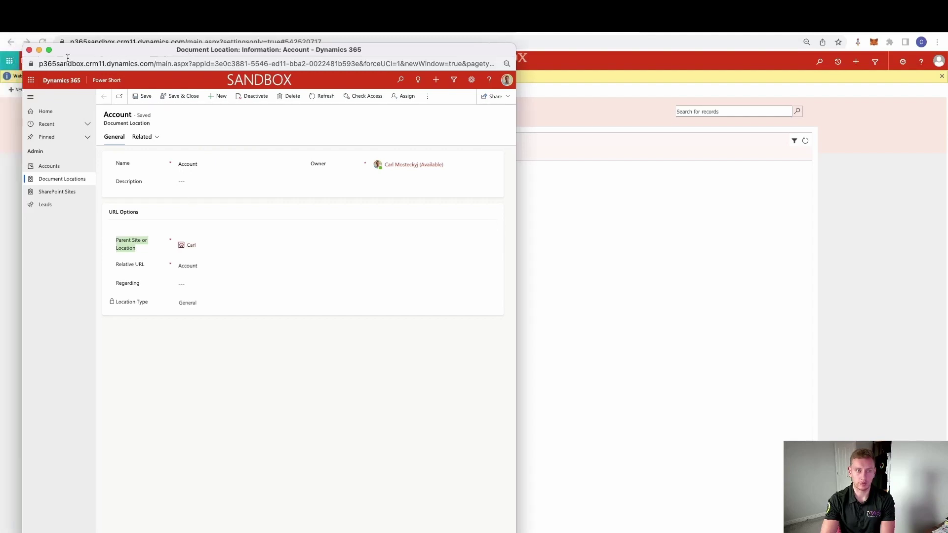
left_click(29, 50)
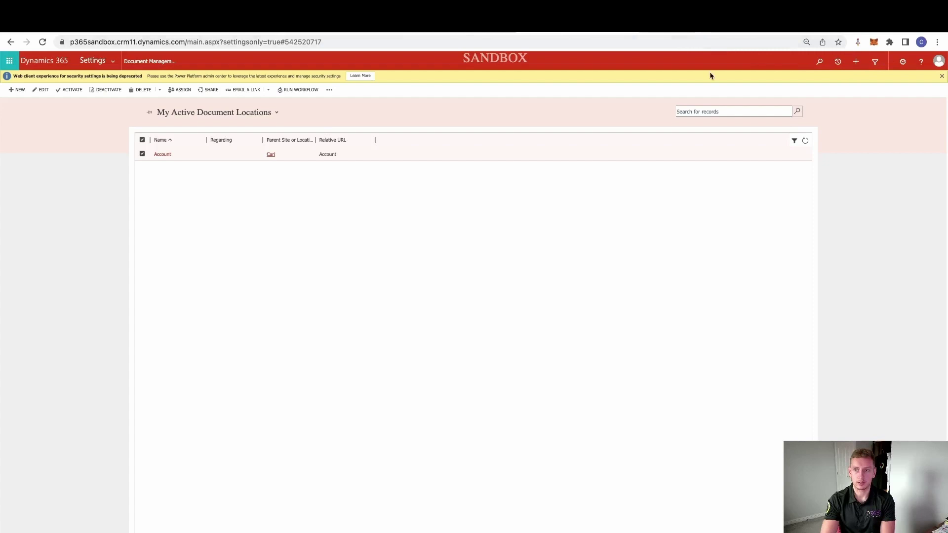
left_click(113, 65)
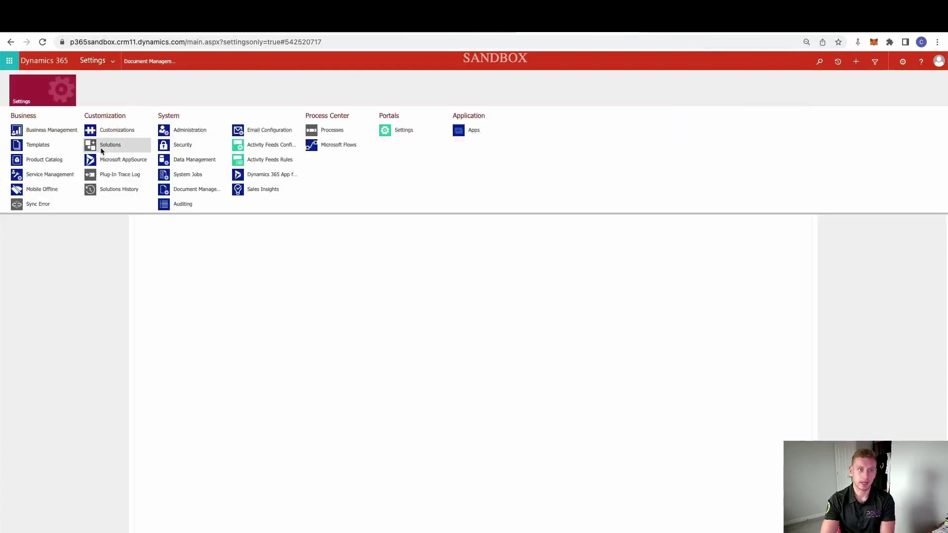
Step: Open the Carl Power Short solution and verify Document management is checked on the Account entity
left_click(110, 144)
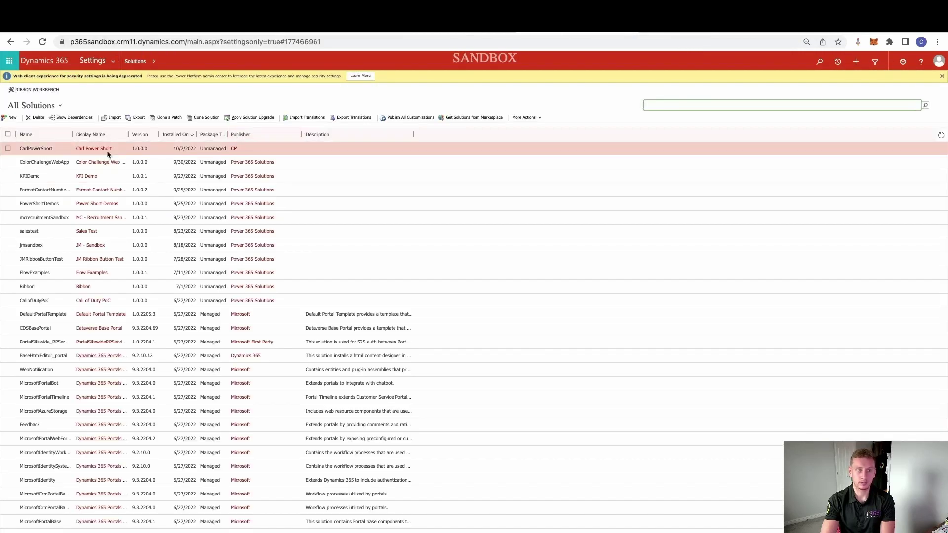
double_click(35, 148)
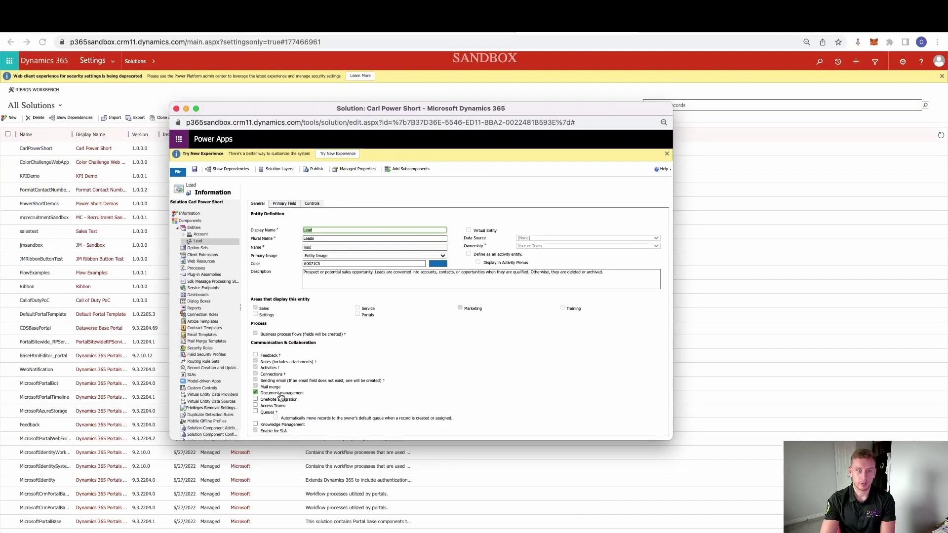
double_click(513, 104)
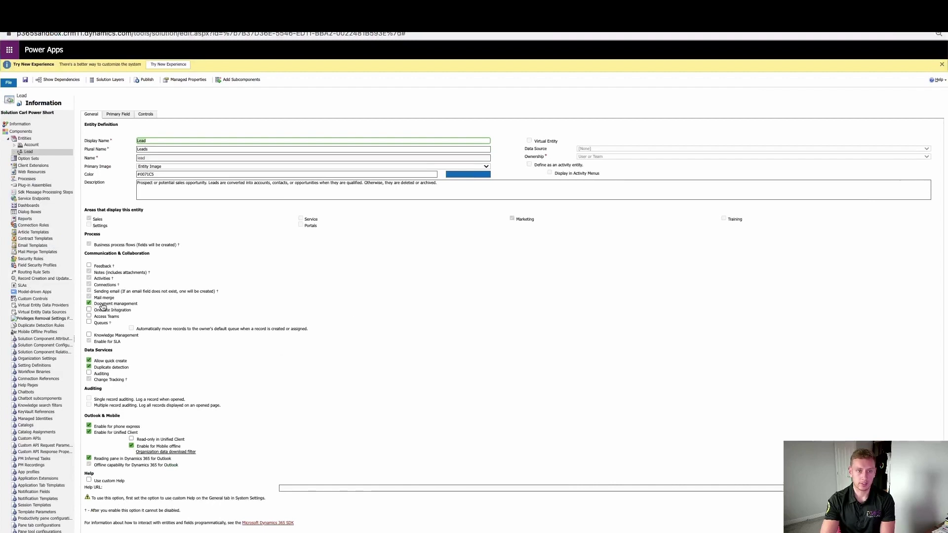
left_click(31, 146)
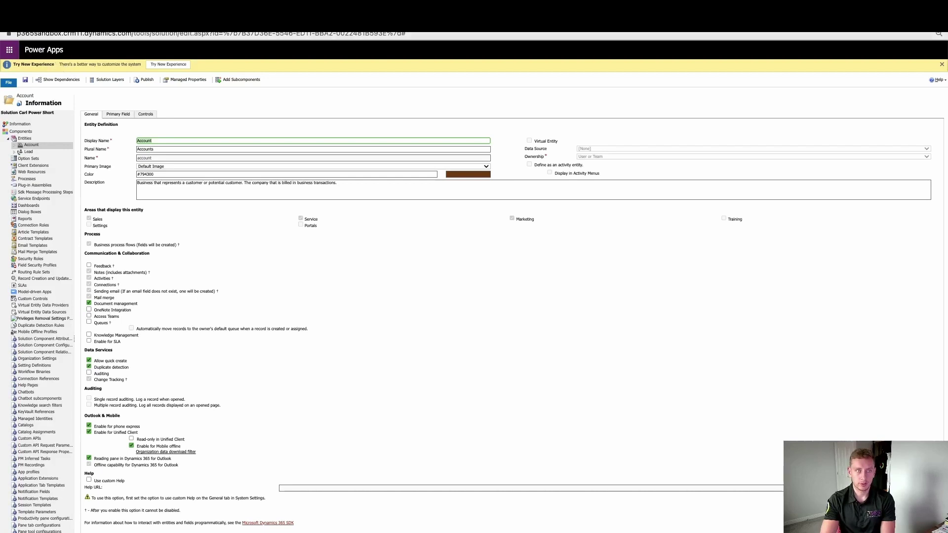
key("super+w")
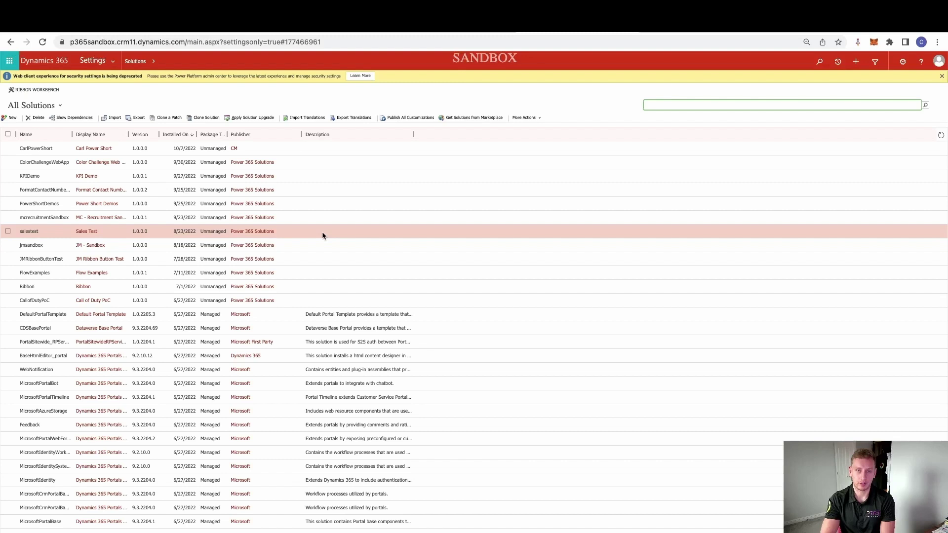
left_click(212, 29)
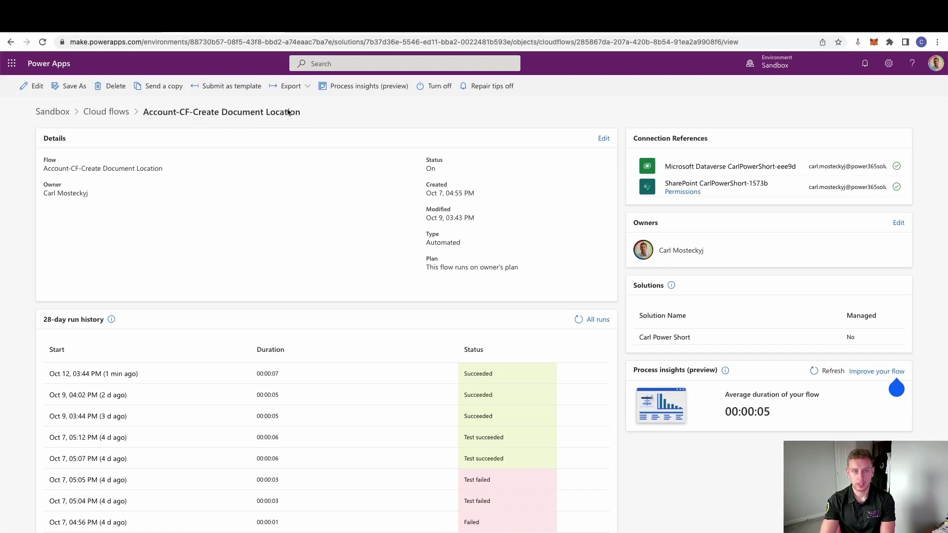
Step: Edit the flow and expand the account-added trigger's advanced options and Filter rows condition
left_click(47, 87)
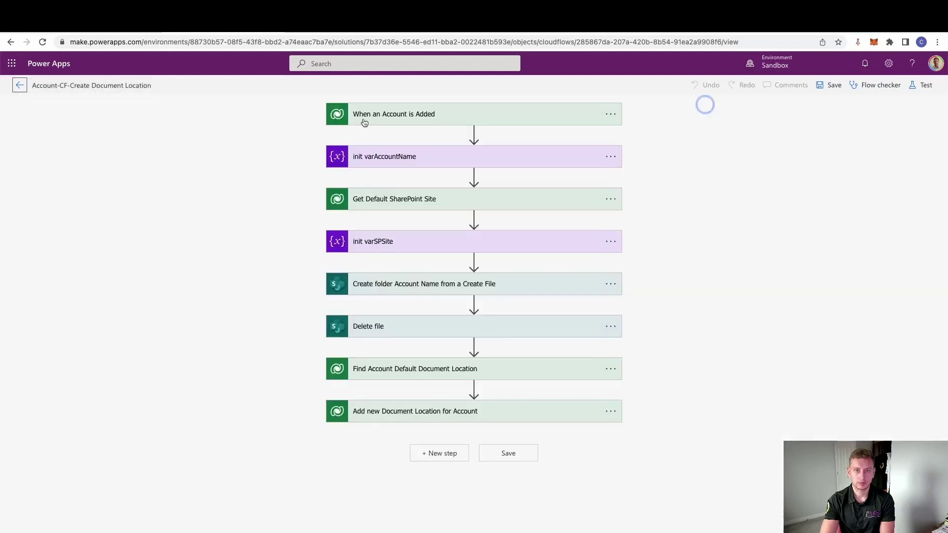
left_click(436, 118)
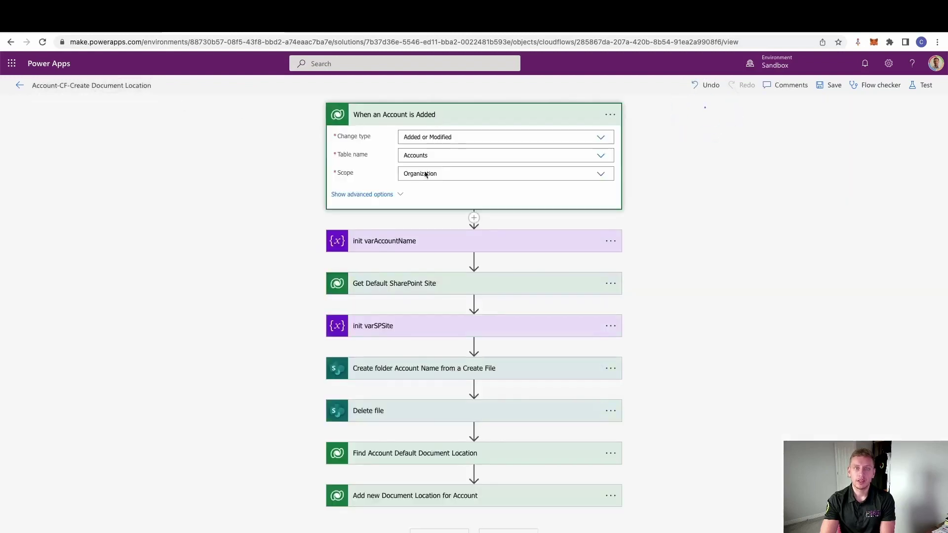
left_click(394, 194)
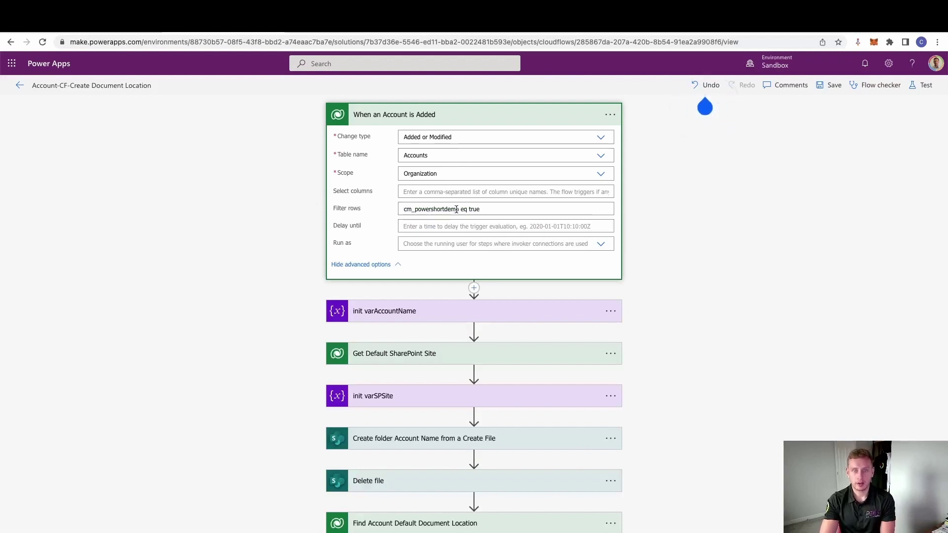
left_click_drag(456, 209, 411, 210)
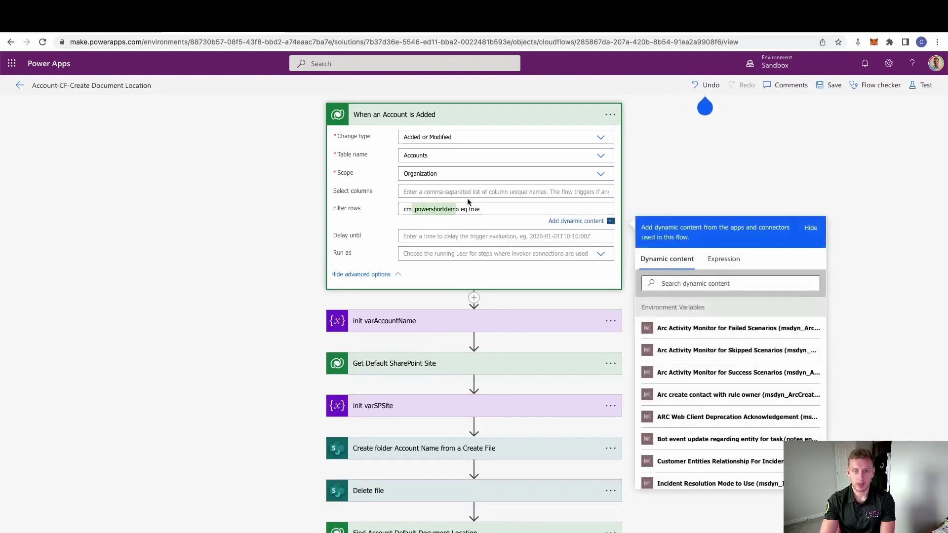
key("End")
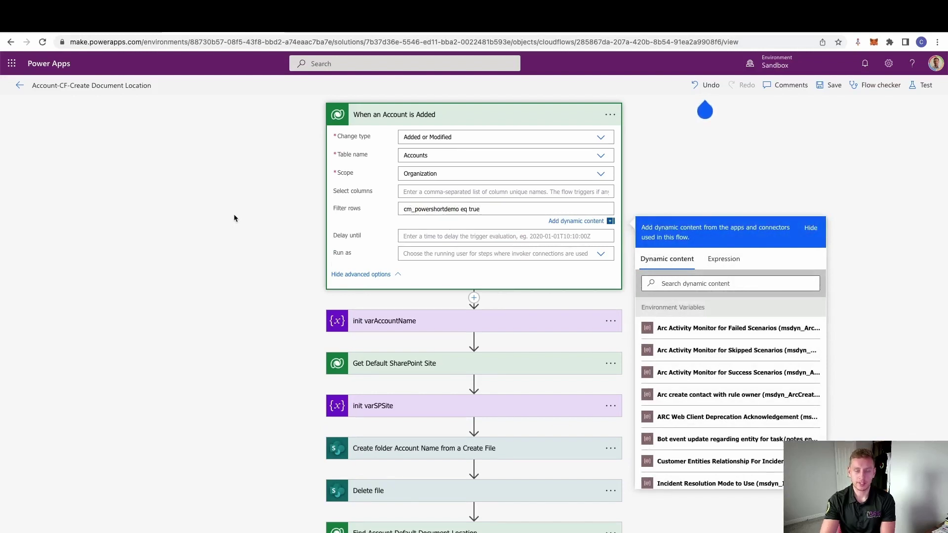
left_click(233, 217)
scroll(267, 314, "down", 2)
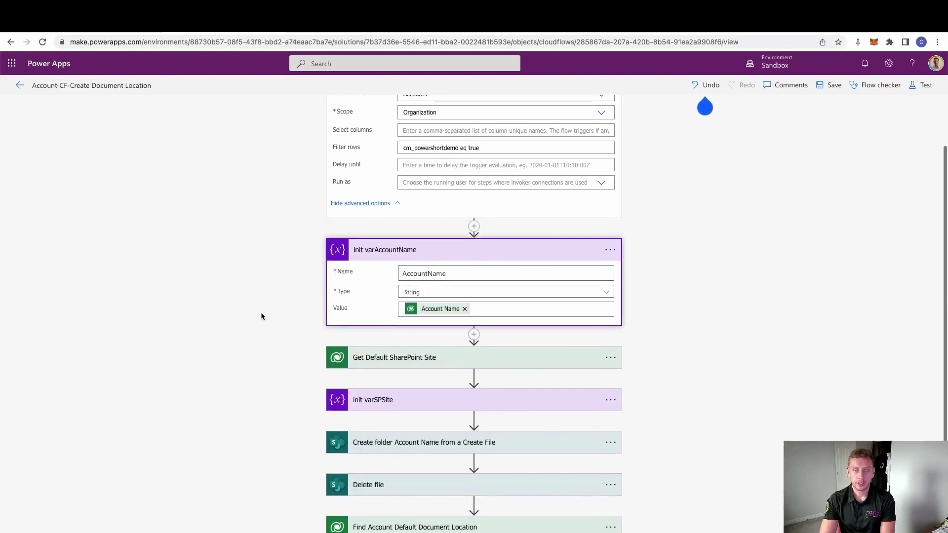
scroll(383, 171, "up", 2)
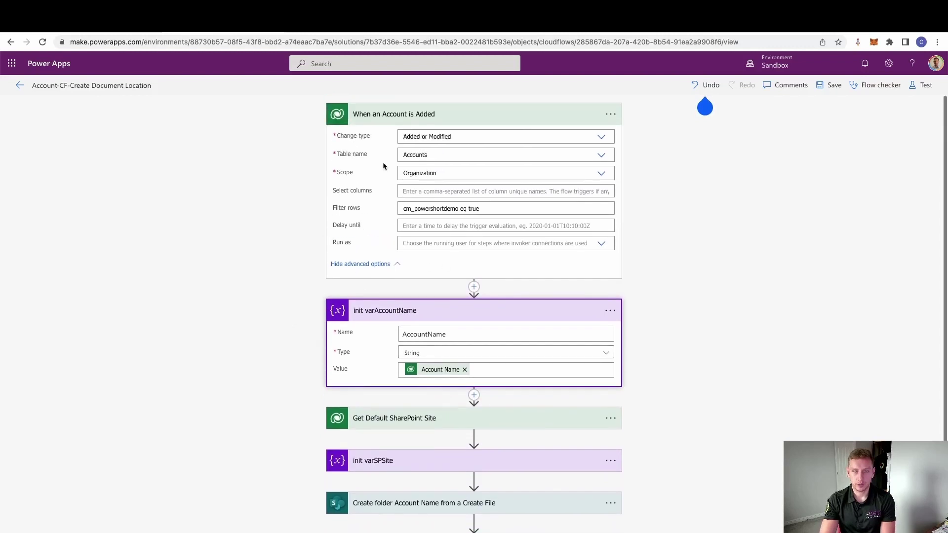
scroll(277, 325, "down", 2)
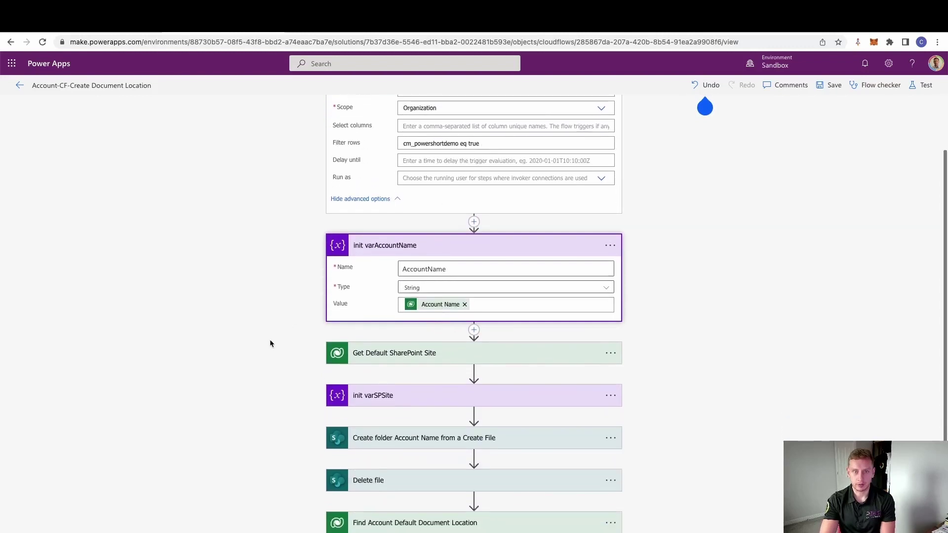
Step: Show the Get Default SharePoint Site filter name eq 'Carl' and scroll to init varSPSite
left_click(430, 359)
left_click(375, 396)
scroll(291, 381, "down", 1)
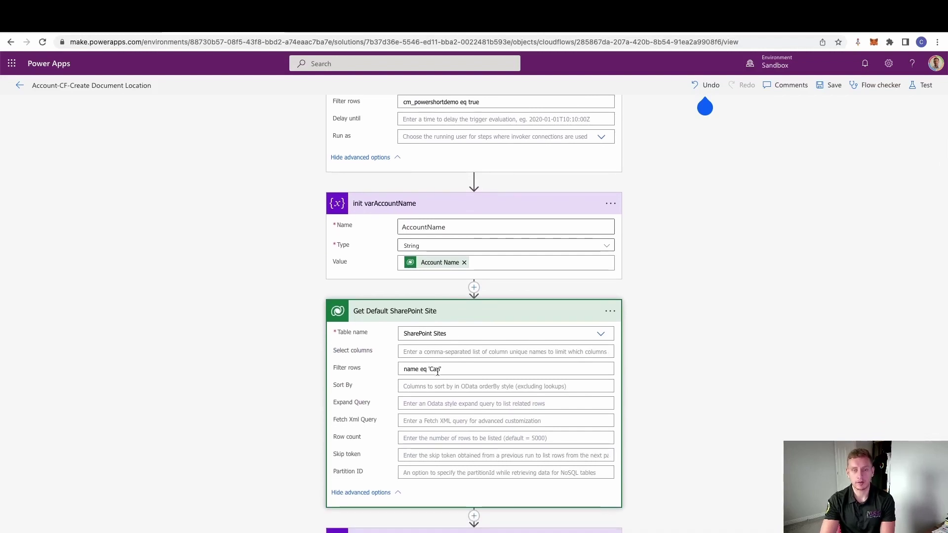
scroll(332, 398, "down", 2)
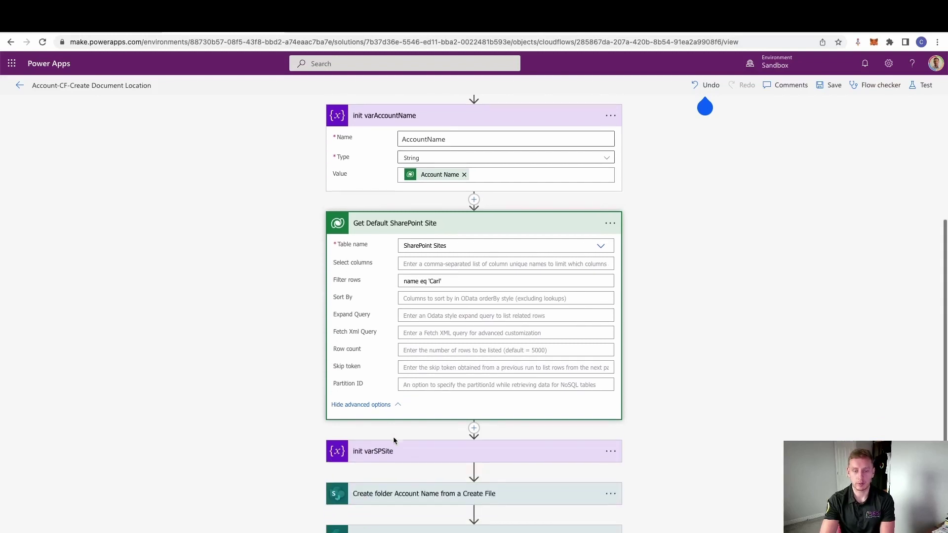
scroll(318, 395, "down", 3)
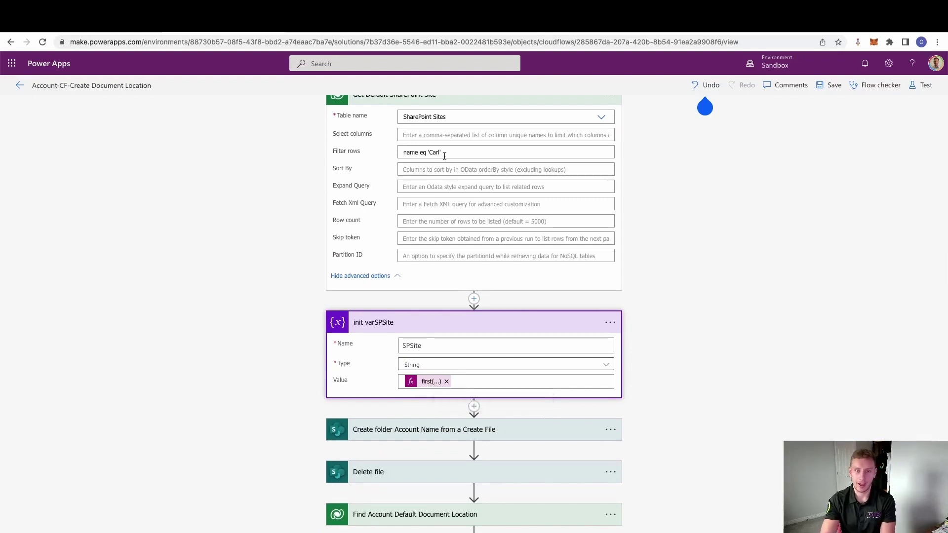
scroll(301, 380, "down", 1)
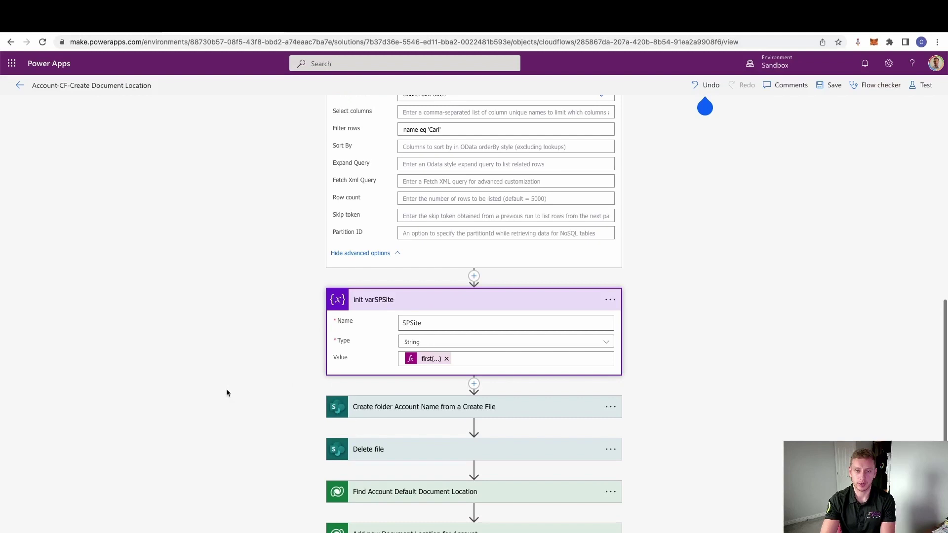
Step: Expand the Create folder step and inspect its /Account/ folder path
left_click(421, 435)
scroll(276, 412, "down", 1)
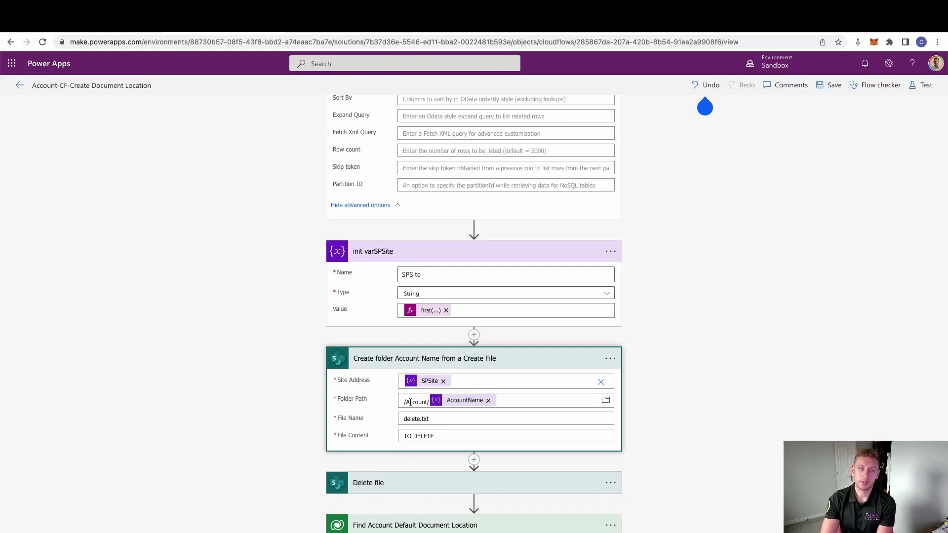
double_click(410, 402)
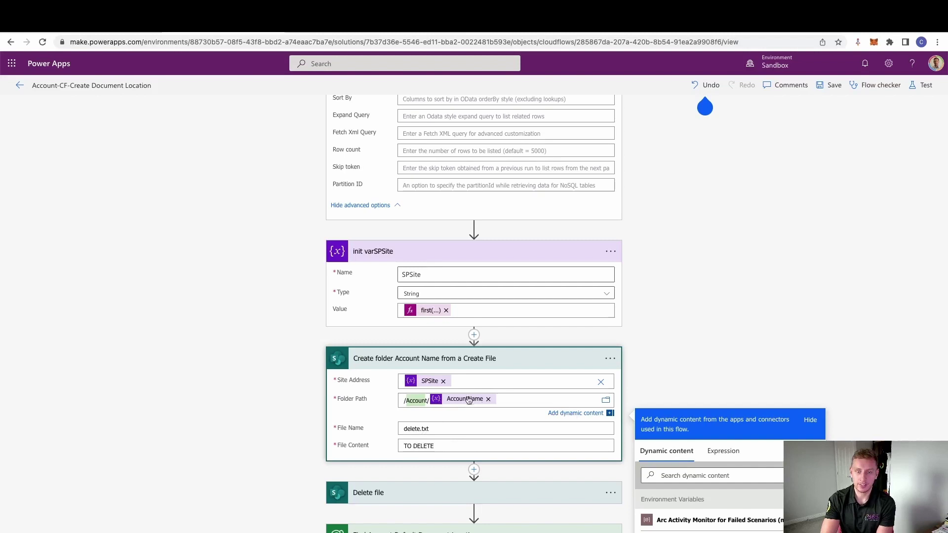
left_click(274, 381)
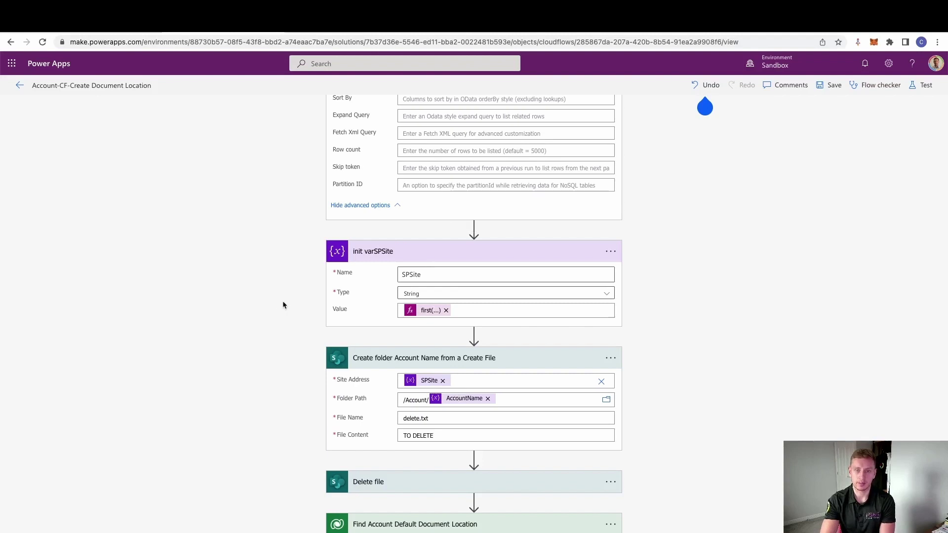
scroll(282, 301, "down", 1)
Step: Expand Delete file and Find Account Default Document Location, showing its relativeurl eq 'Account' filter
left_click(384, 446)
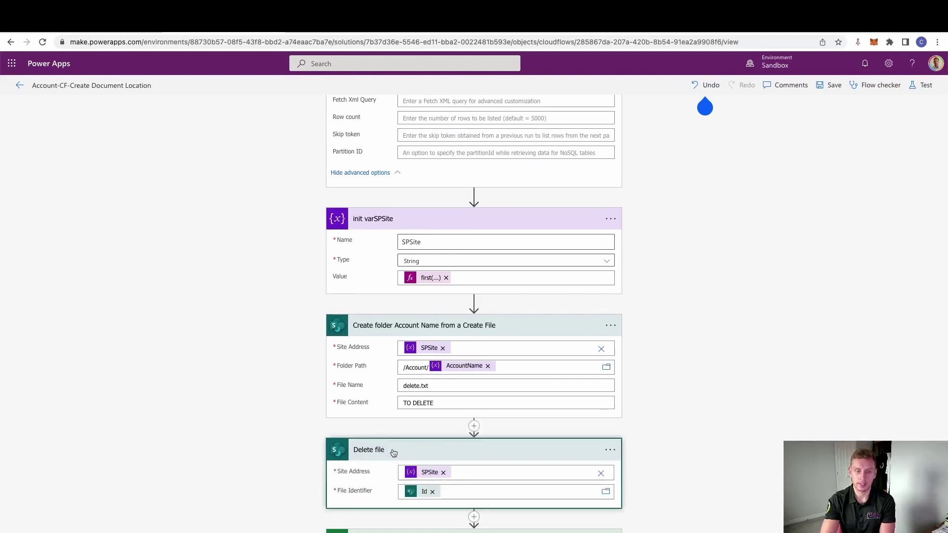
scroll(300, 478, "down", 1)
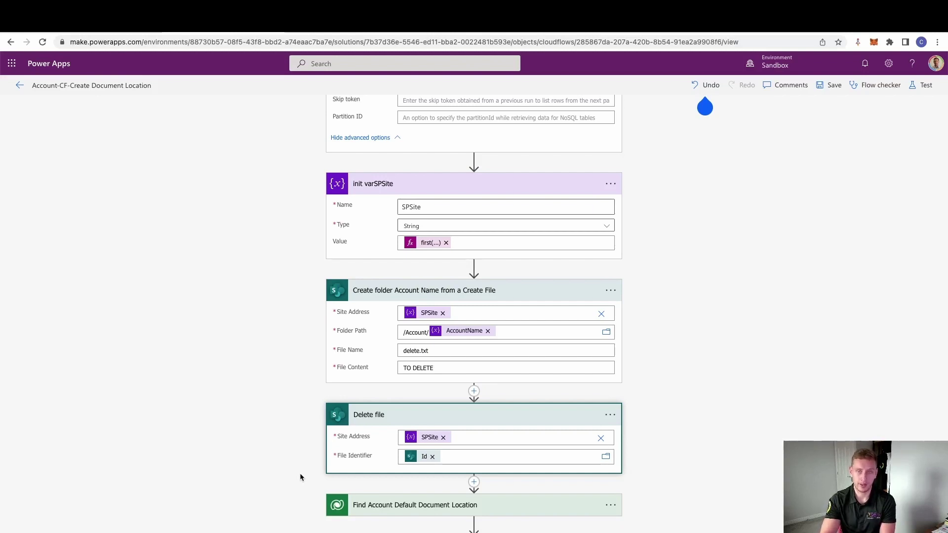
left_click(370, 506)
scroll(277, 439, "down", 1)
left_click(366, 488)
scroll(296, 415, "down", 3)
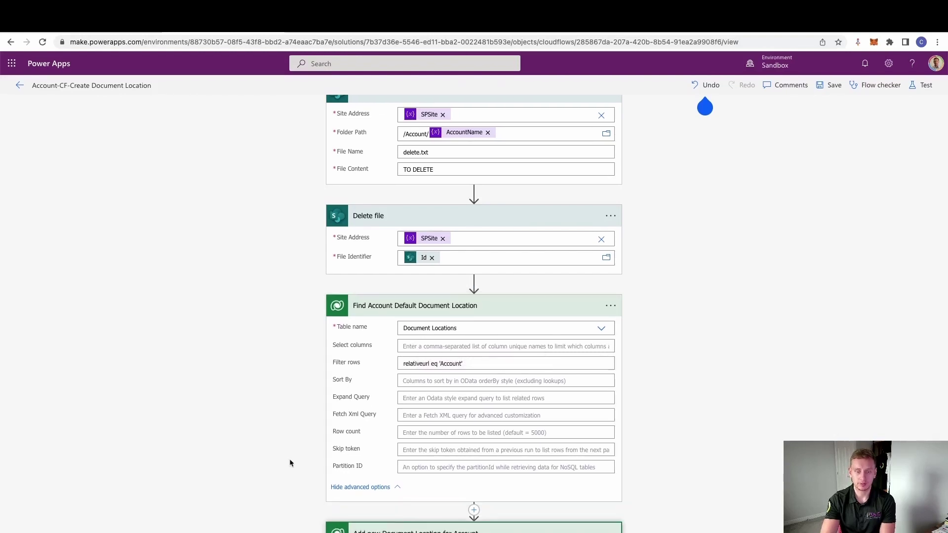
Step: Show and review all fields of the Add new Document Location for Account step
scroll(292, 461, "down", 2)
left_click(386, 529)
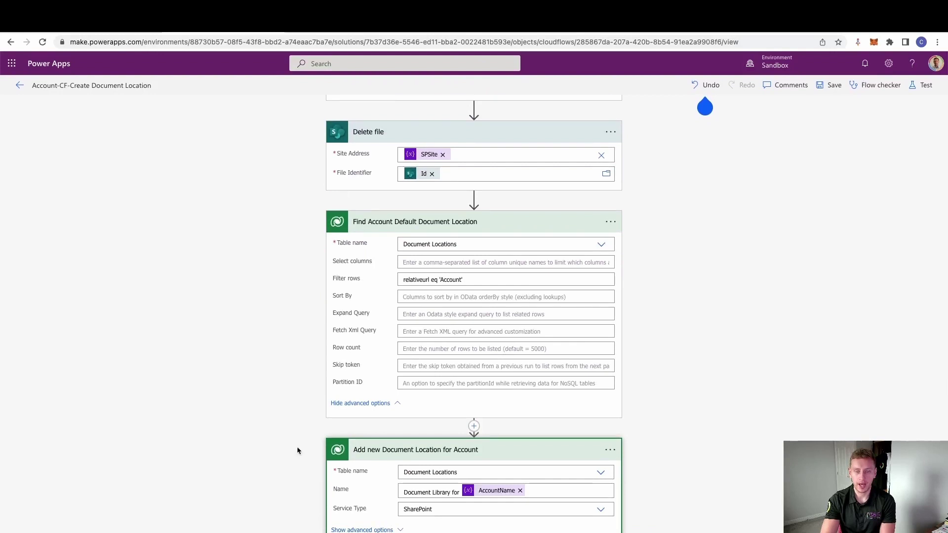
scroll(300, 448, "down", 4)
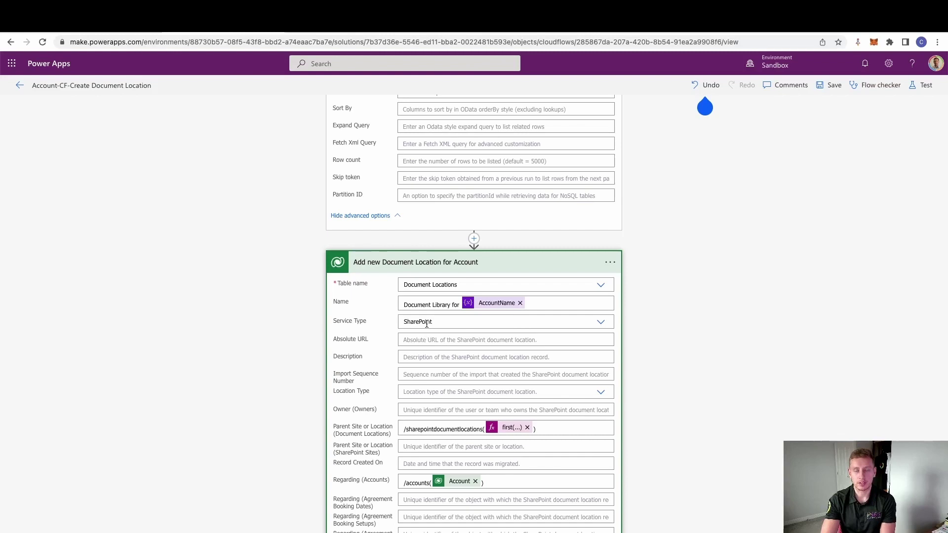
scroll(385, 424, "down", 1)
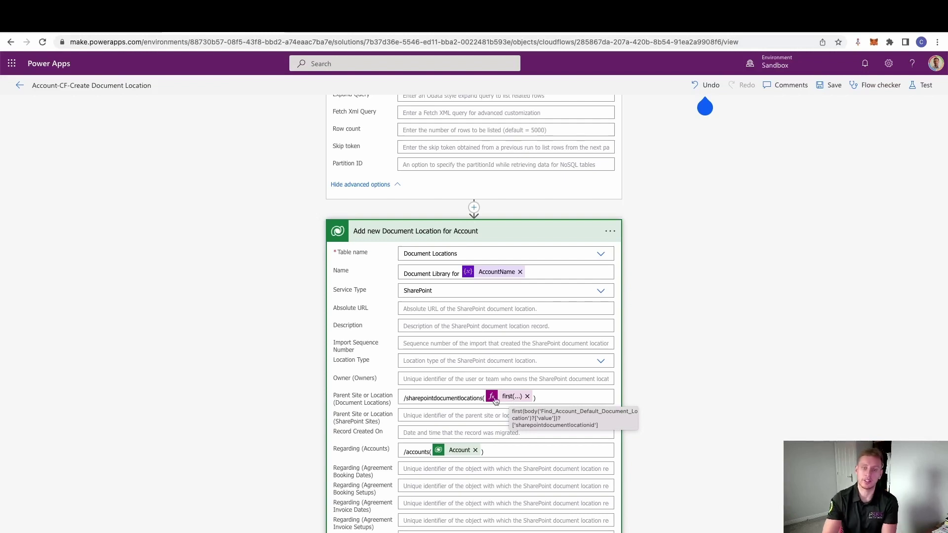
scroll(507, 401, "down", 1)
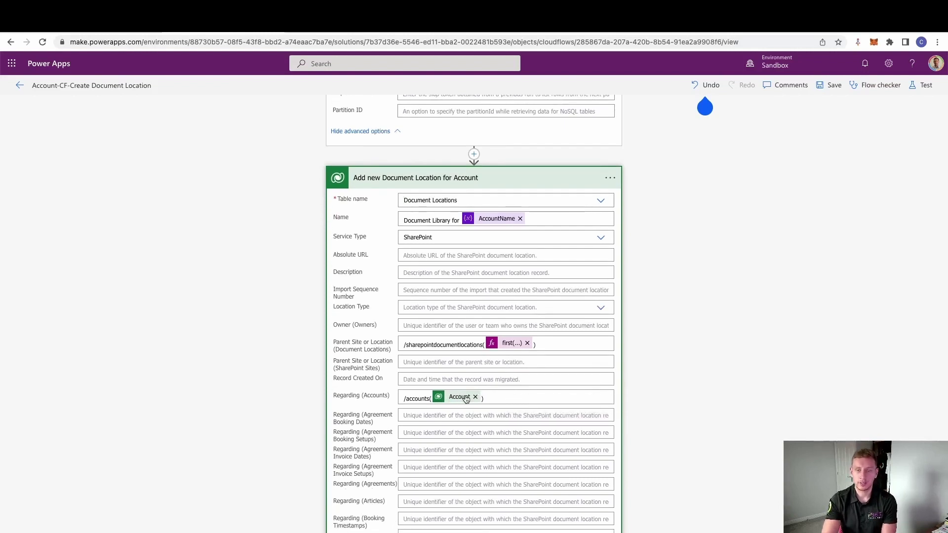
scroll(459, 414, "down", 7)
scroll(459, 416, "down", 5)
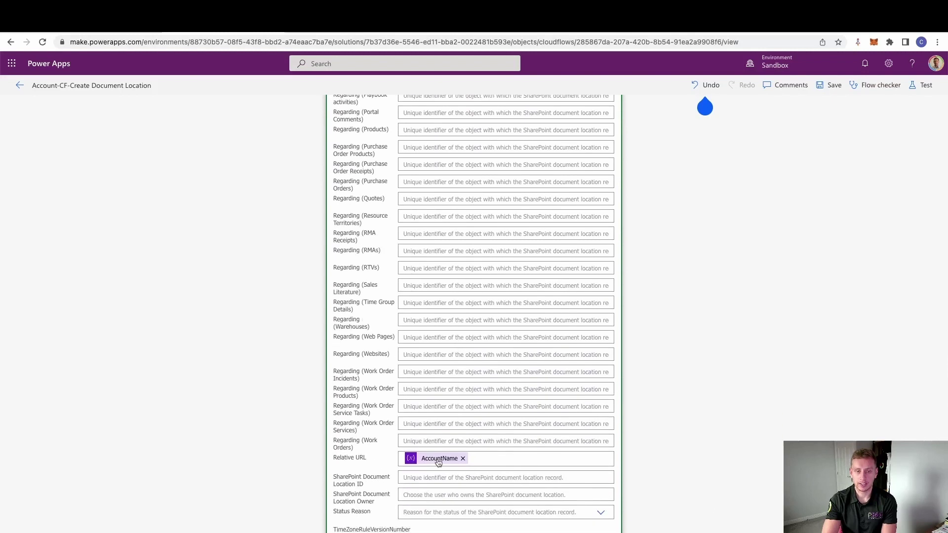
scroll(438, 461, "down", 2)
Step: Start a manual test of the flow and switch to the Dynamics 365 accounts list
scroll(432, 454, "up", 20)
scroll(447, 349, "up", 2)
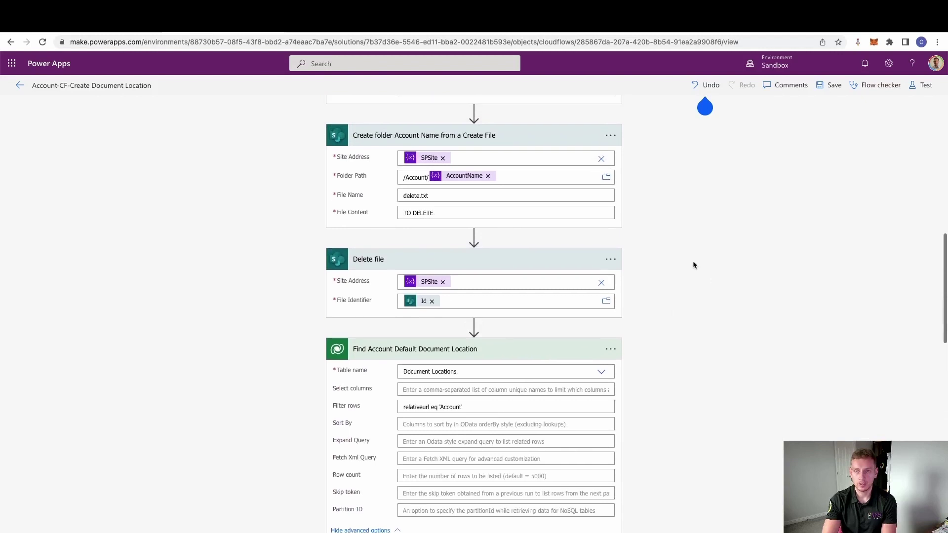
left_click(923, 88)
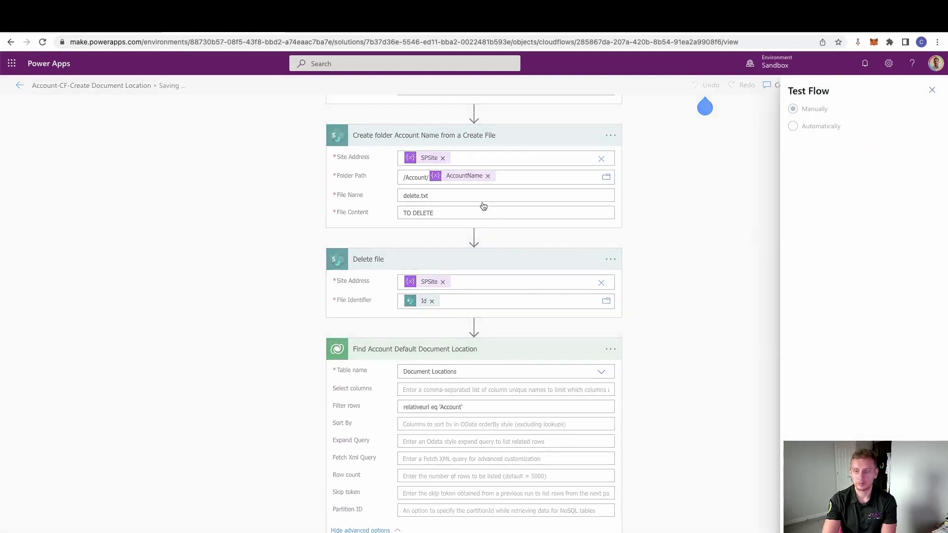
left_click(474, 15)
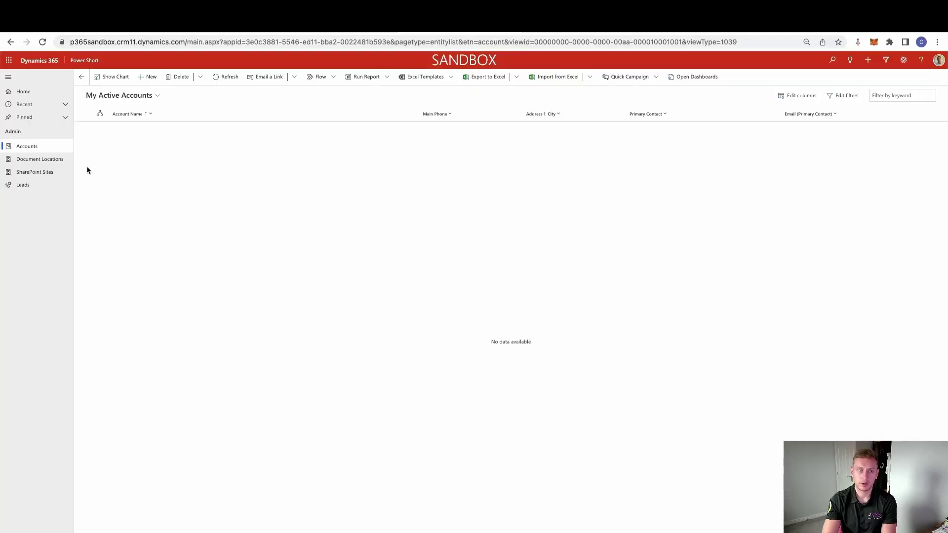
Step: Show the active document locations list, holding only the Account location under Carl
left_click(46, 171)
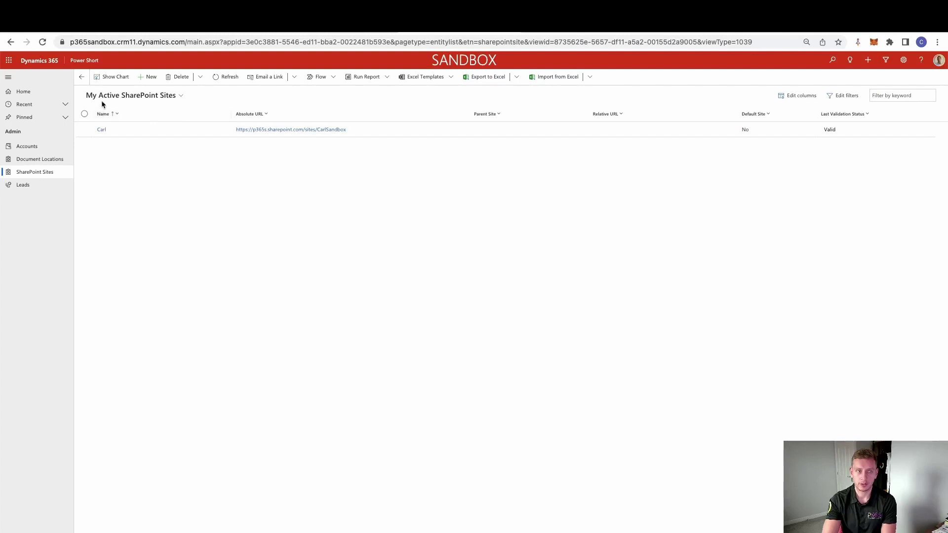
left_click(50, 159)
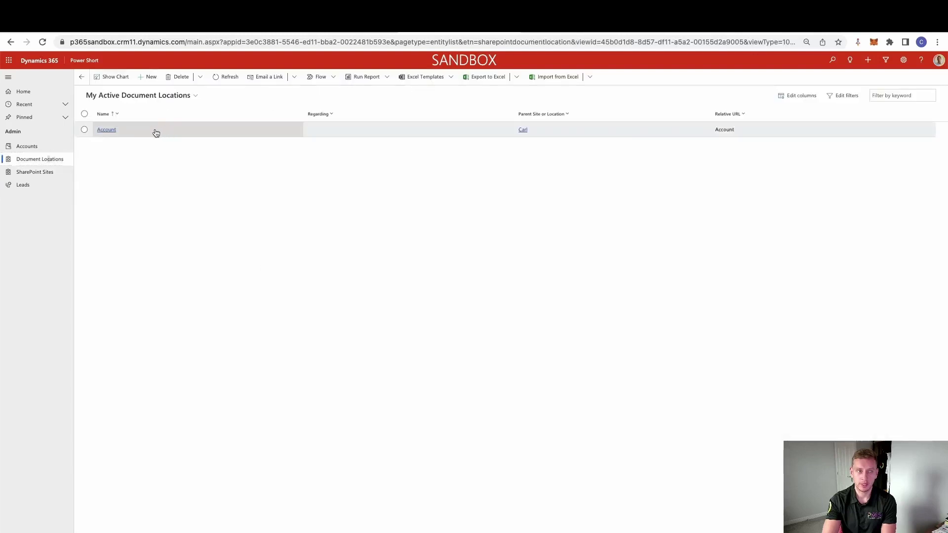
Step: Start a new account named Euro Car Part and enter its phone number and first street line
left_click(26, 147)
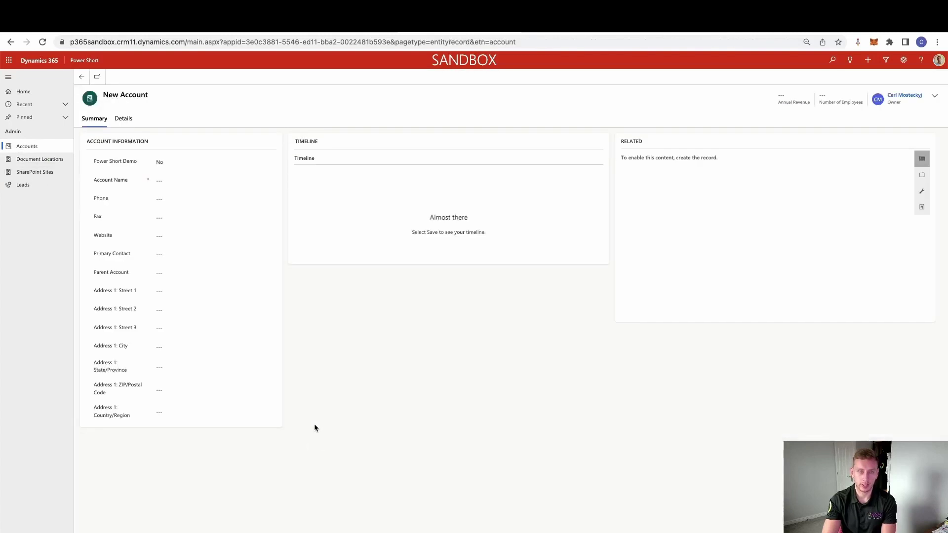
left_click(187, 180)
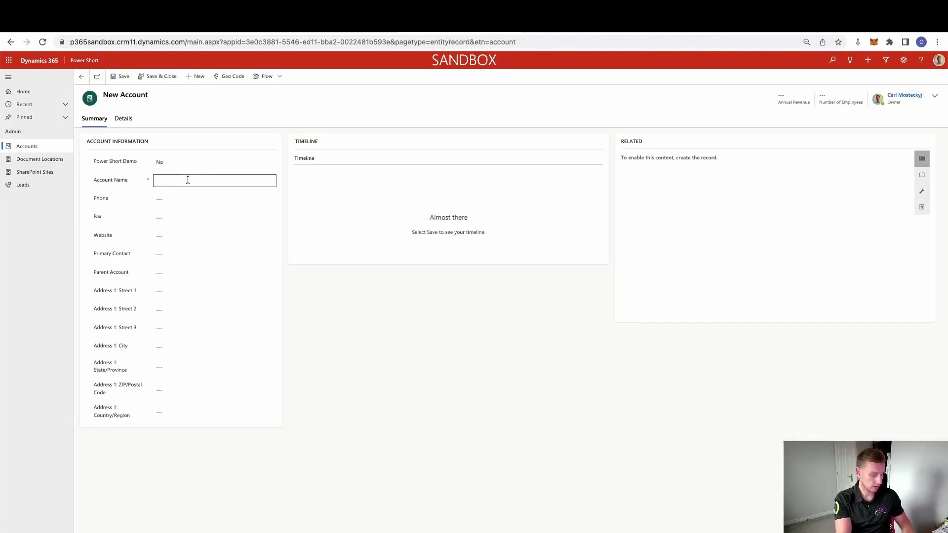
type("Euro Car Part")
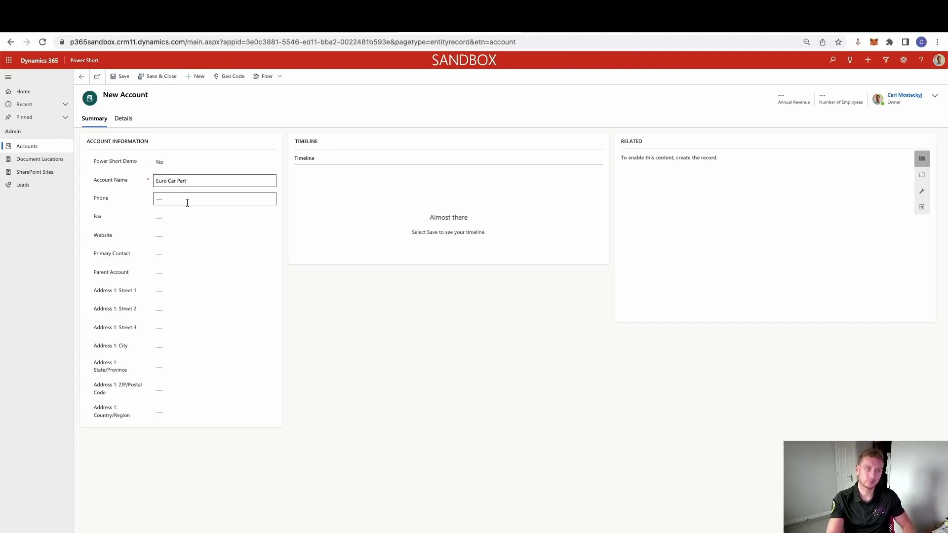
left_click(188, 200)
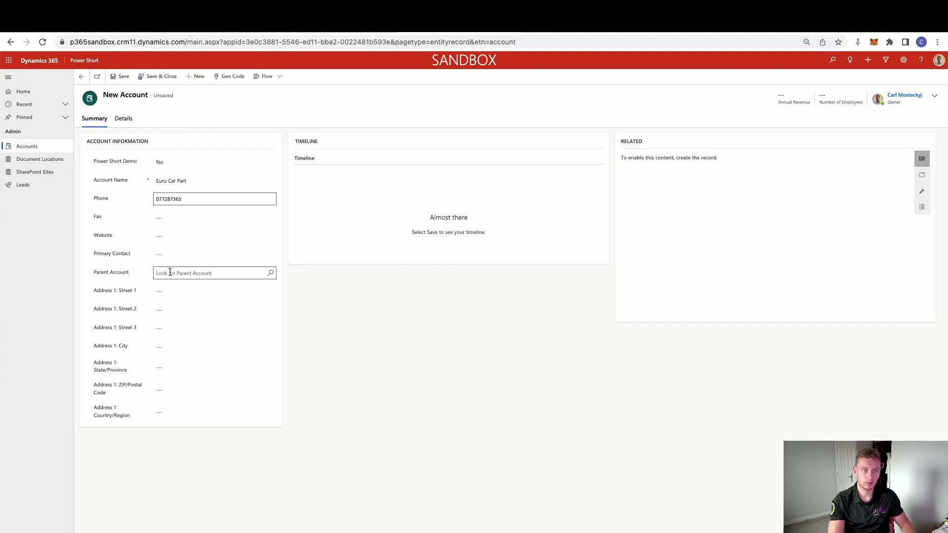
left_click(169, 291)
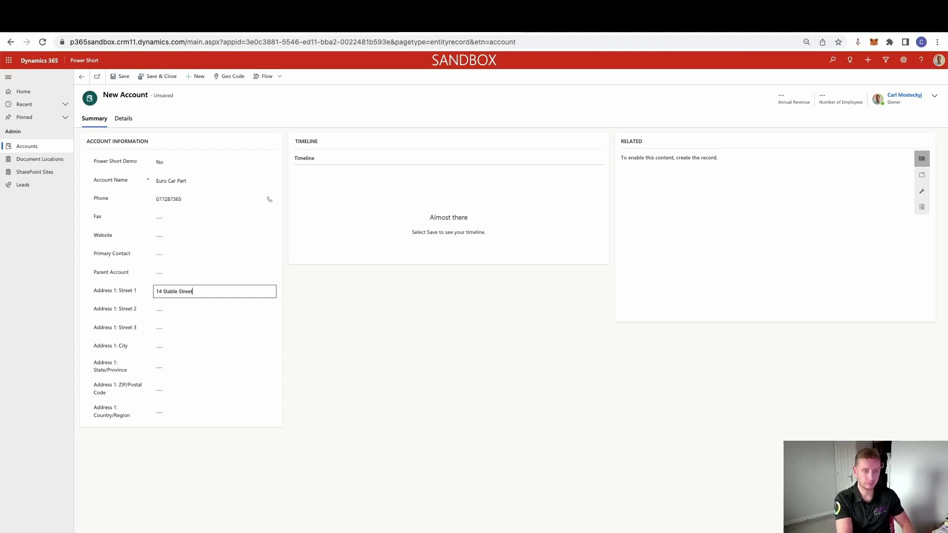
Step: Fill in the second street line and postcode, set Power Short Demo to Yes, and save
left_click(215, 309)
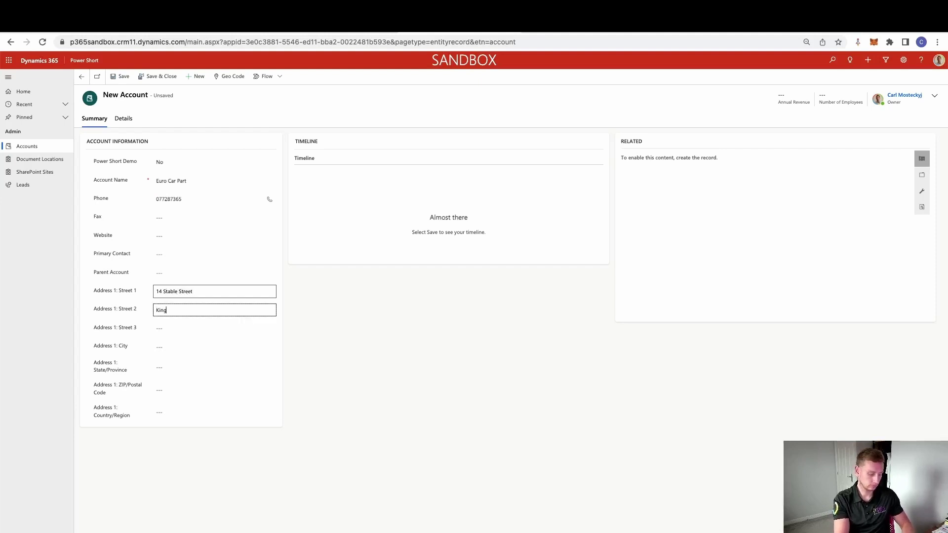
type("Kingsley")
left_click(171, 388)
type("NJPP87P")
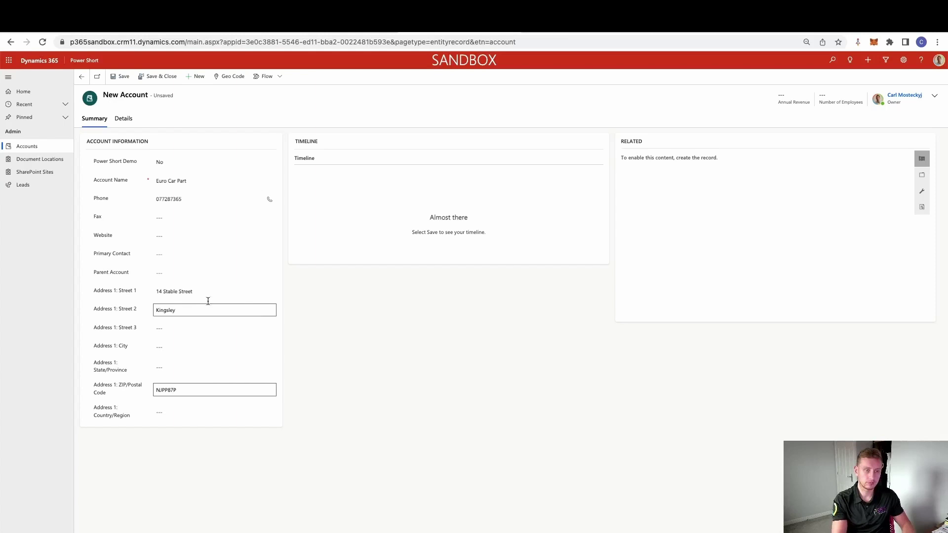
left_click(353, 345)
left_click(176, 166)
left_click(177, 173)
left_click(121, 77)
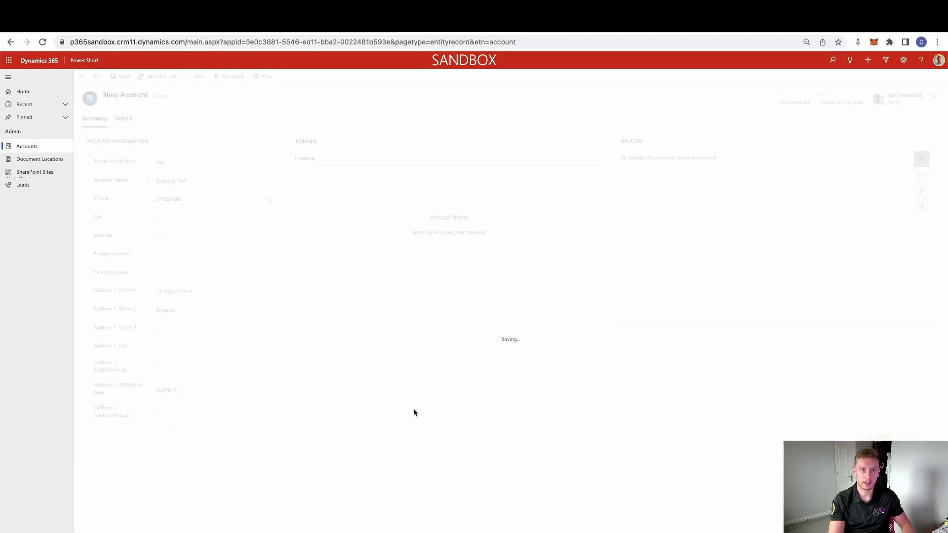
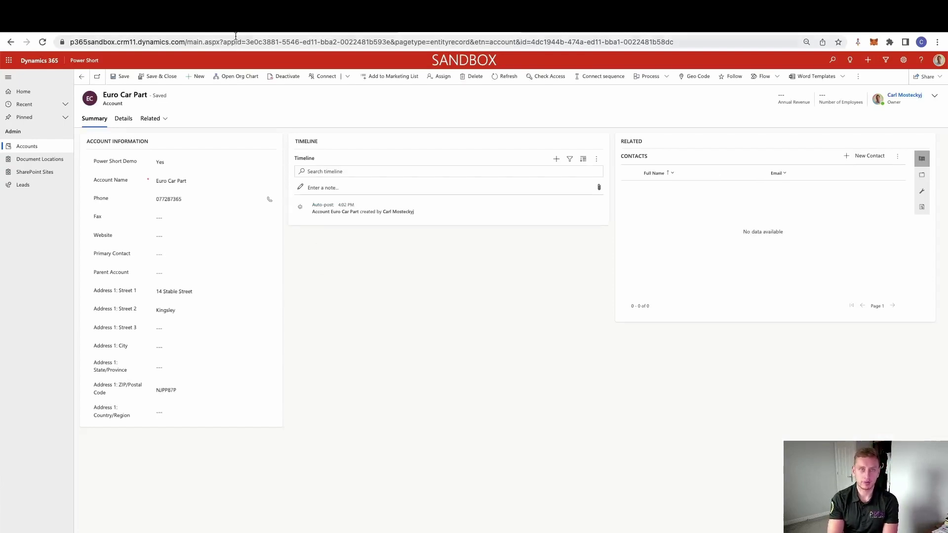
Step: Bring up the latest Account-CF-Create Document Location flow run, with all eight steps succeeded
left_click(227, 22)
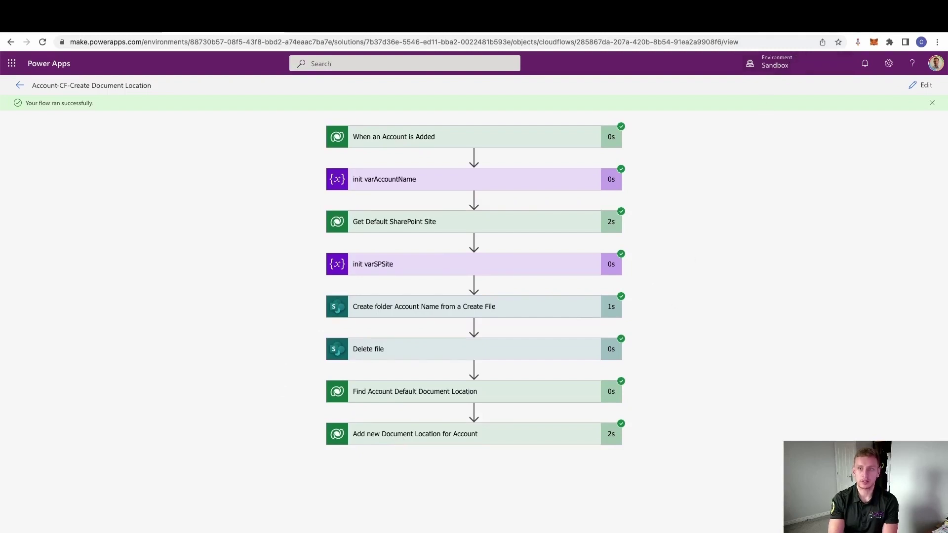
key("ctrl+Tab")
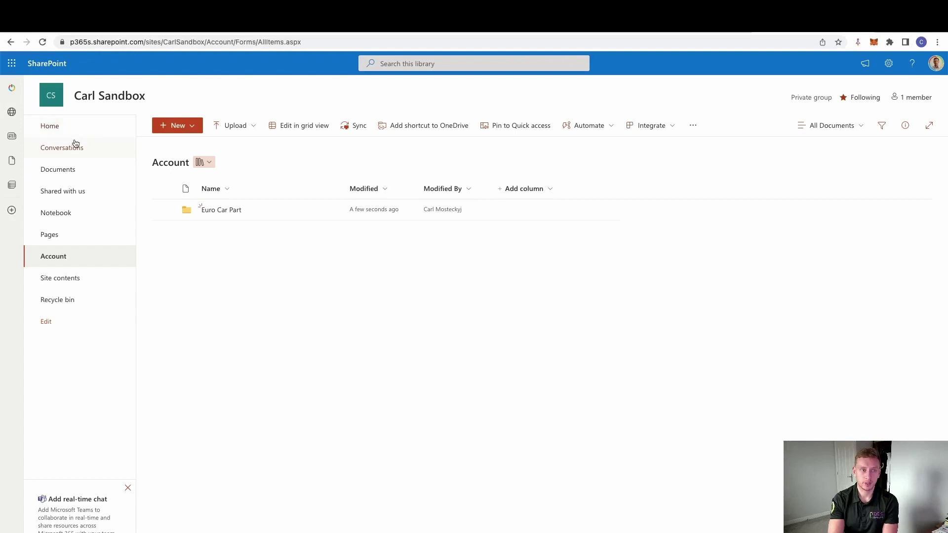
Step: Browse SharePoint Home > Account to the empty Euro Car Part folder, then go back to Dynamics 365
left_click(77, 129)
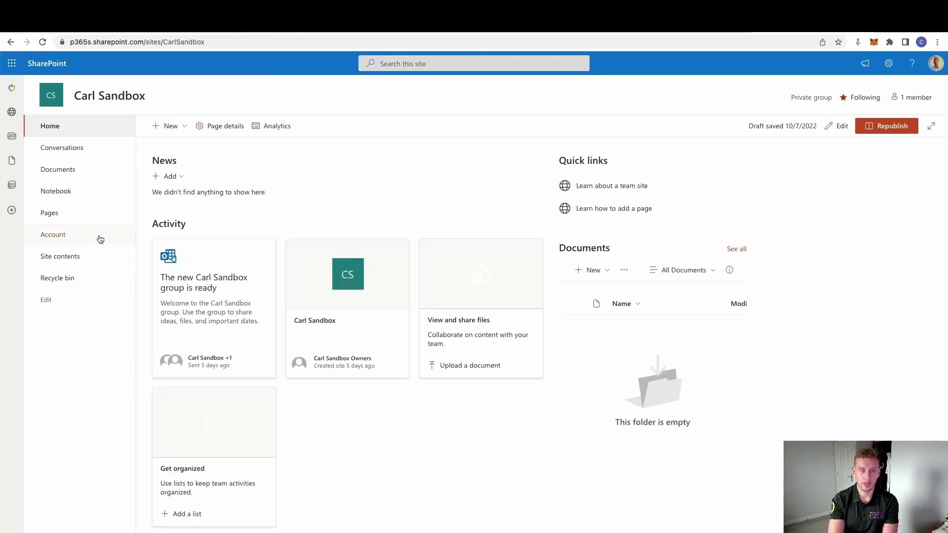
left_click(76, 236)
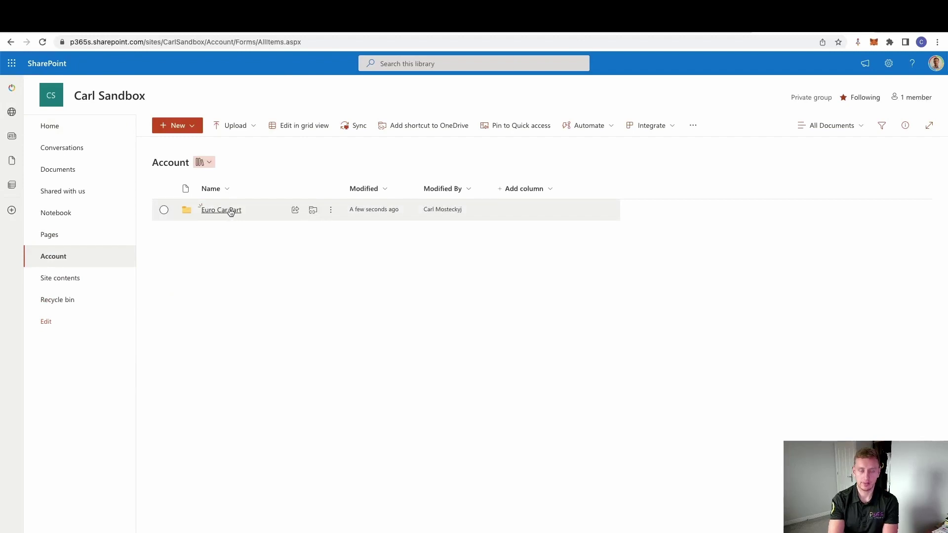
left_click(230, 212)
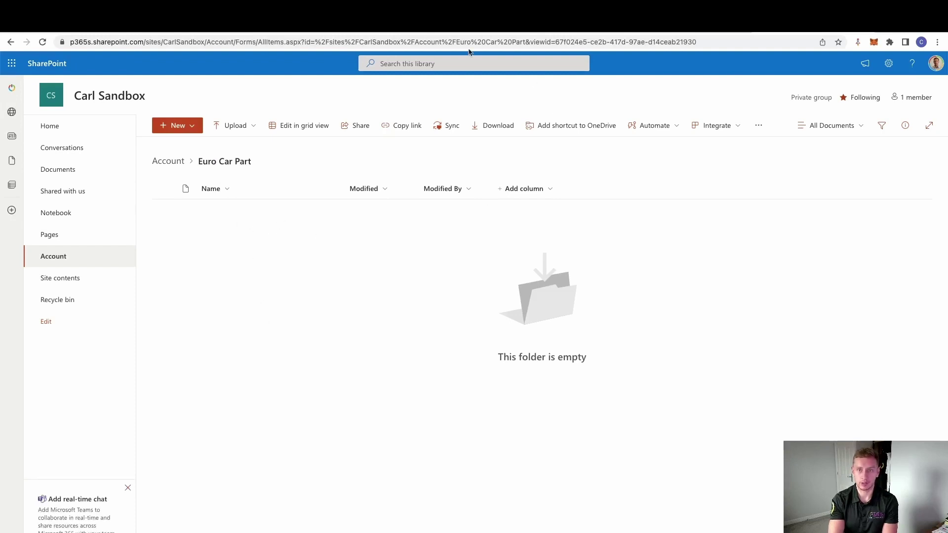
left_click(461, 33)
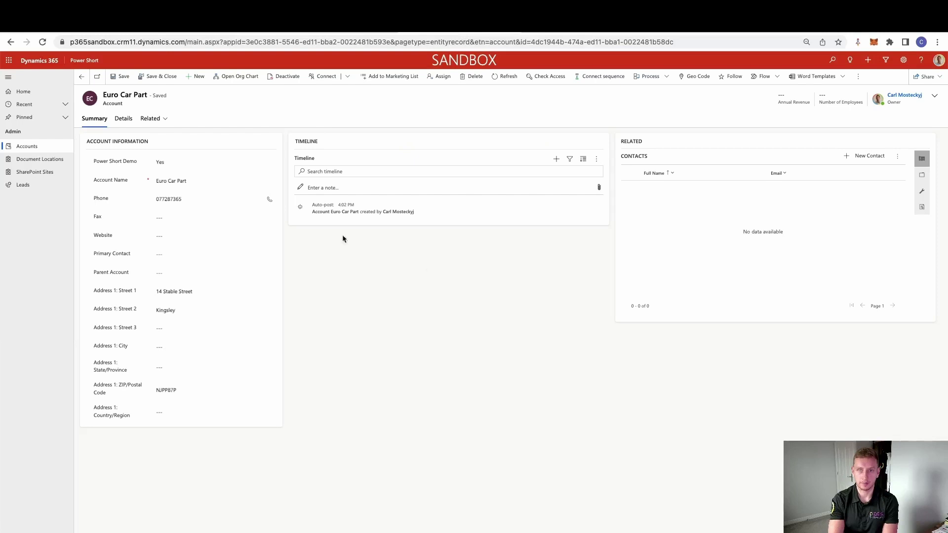
Step: Reload the Euro Car Part account record page
left_click(159, 119)
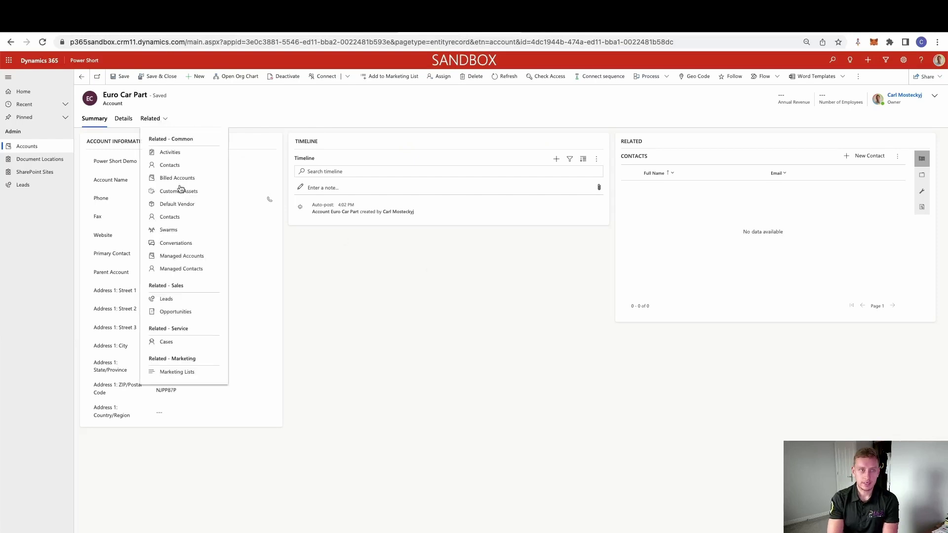
right_click(386, 245)
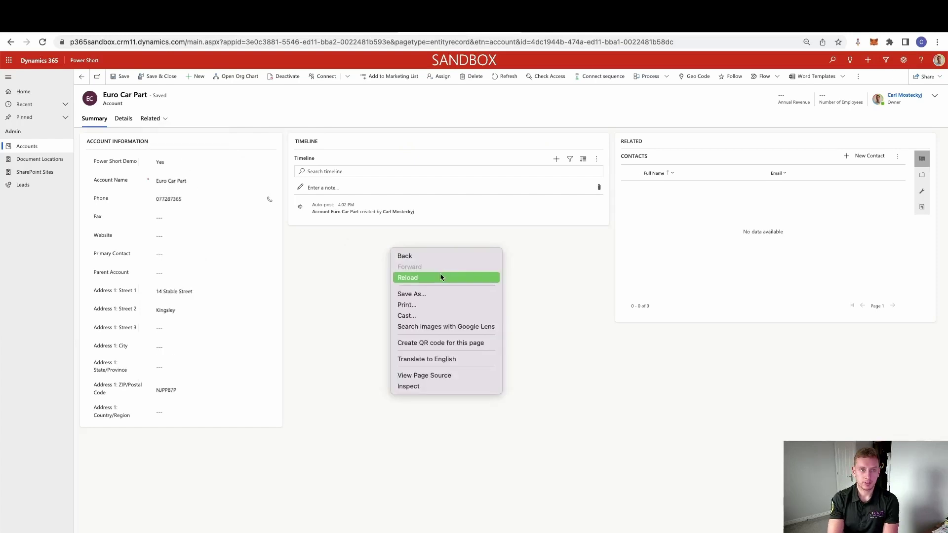
left_click(333, 236)
key("ctrl+r")
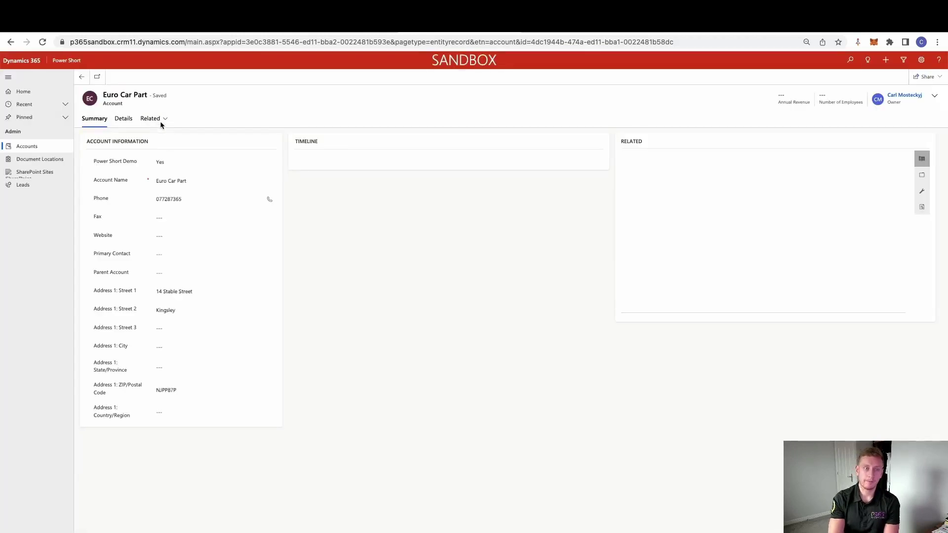
Step: Show the account's related Documents and open its Euro Car Part SharePoint location
left_click(160, 119)
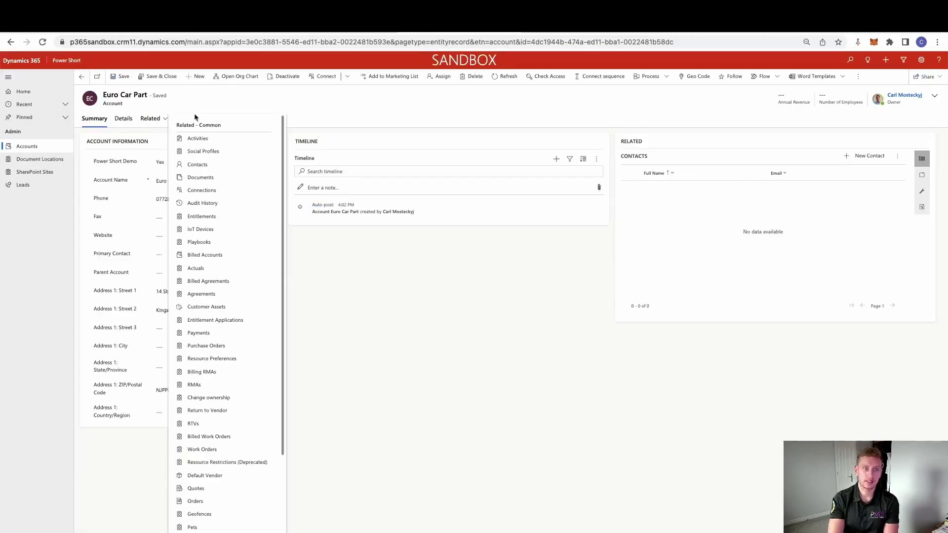
left_click(211, 179)
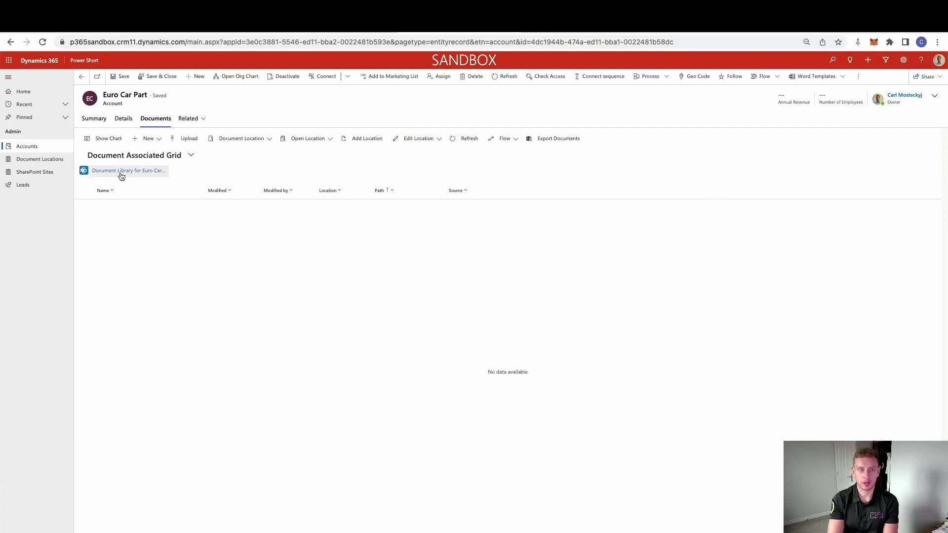
left_click(326, 140)
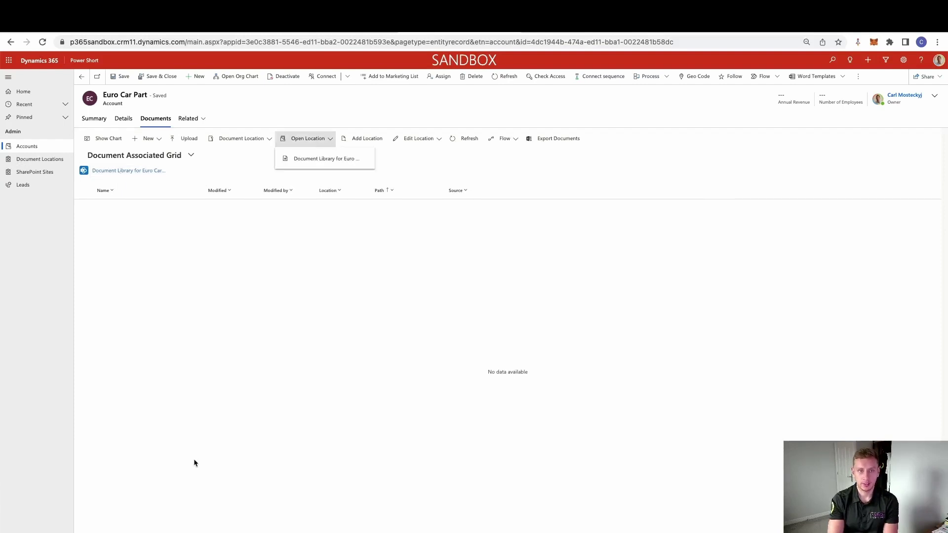
left_click(326, 159)
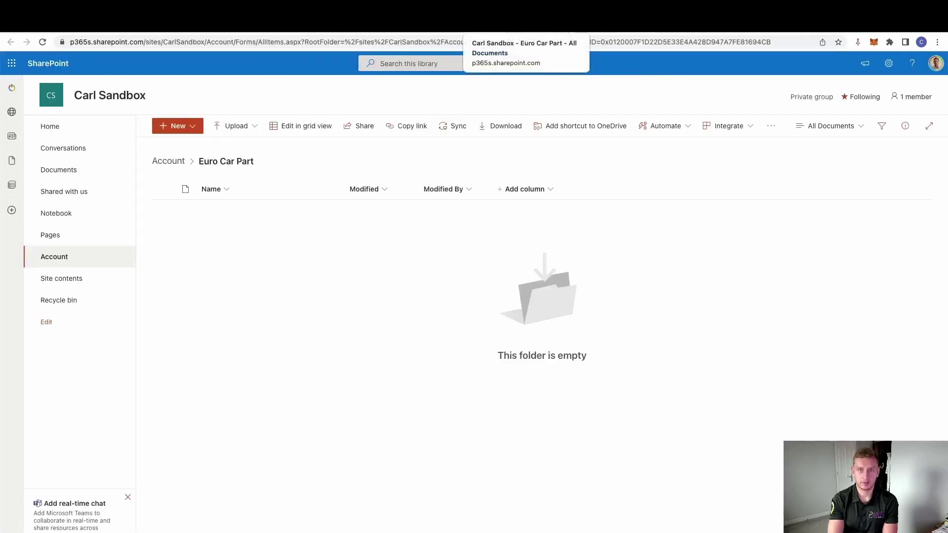
left_click(407, 27)
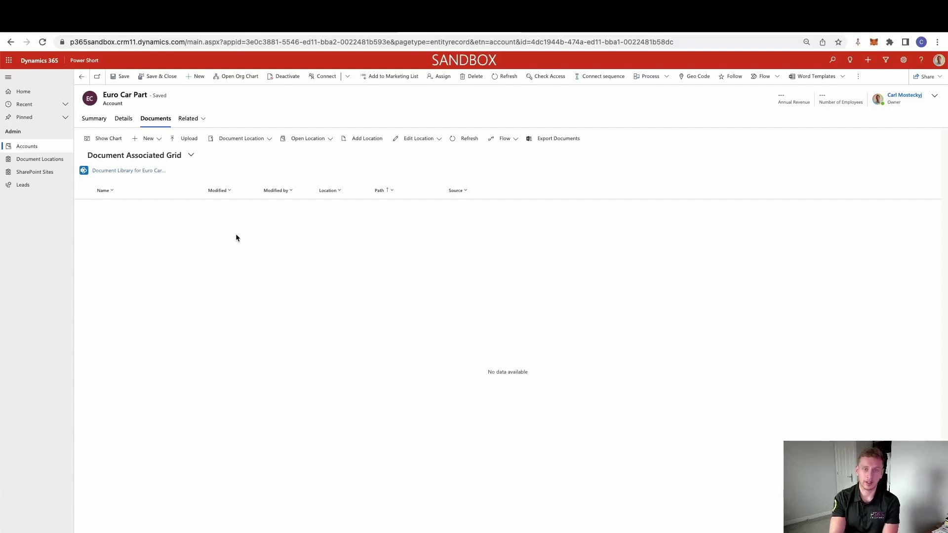
Step: Start a new lead record with SP Trigger set to Yes
left_click(30, 186)
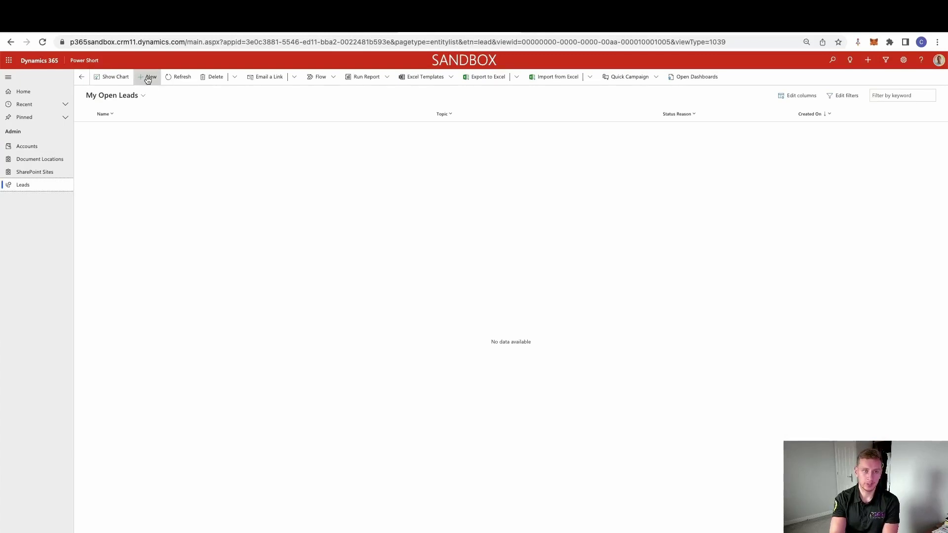
left_click(148, 78)
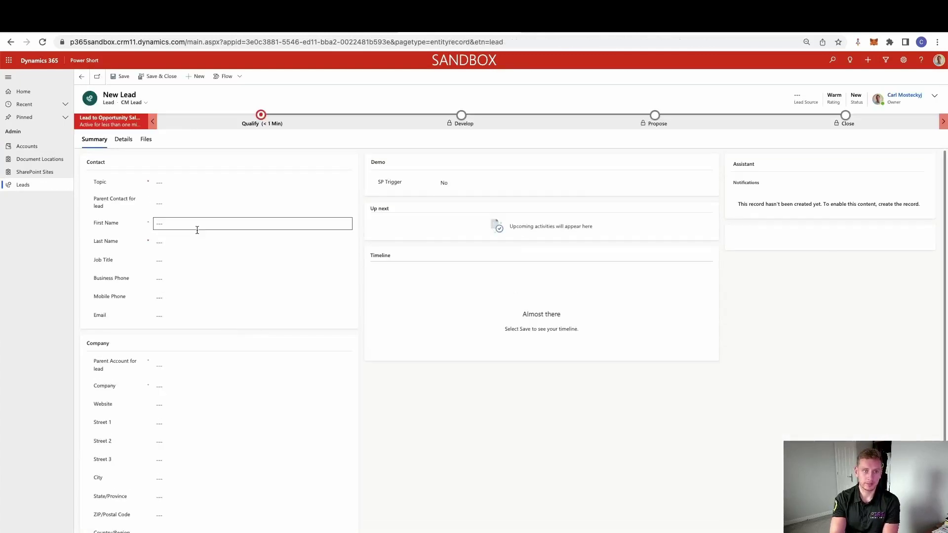
left_click(453, 185)
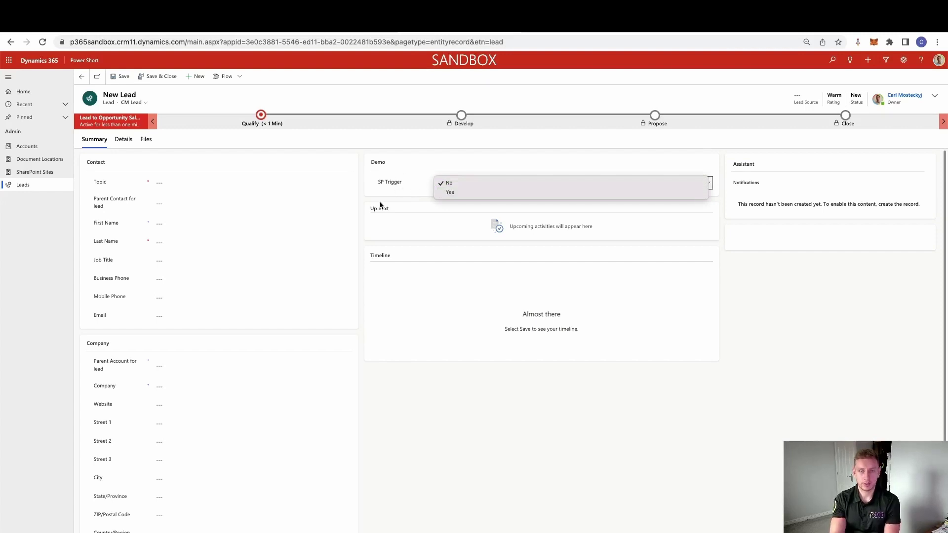
left_click(496, 194)
Step: Enter the lead's first and last name, job title Marketing Manager, and mobile phone
left_click(174, 222)
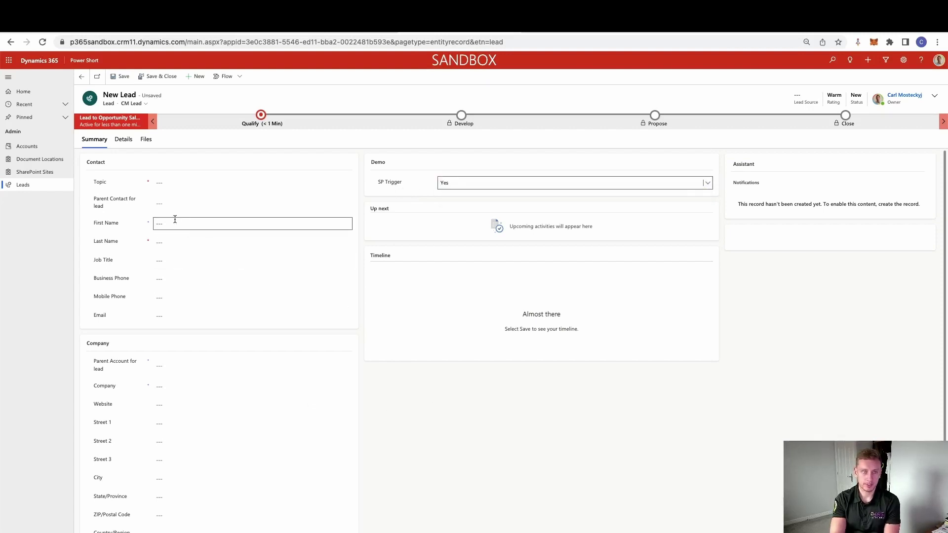
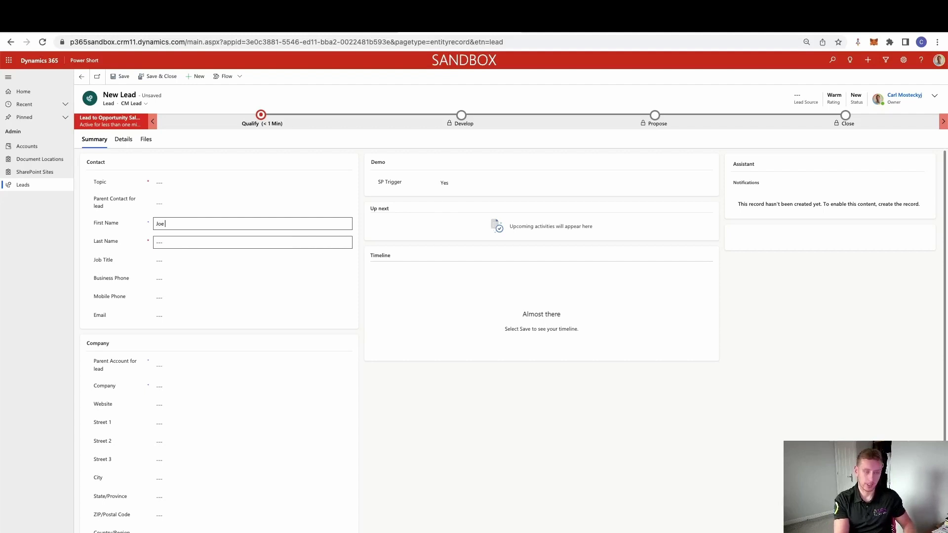
key("Tab")
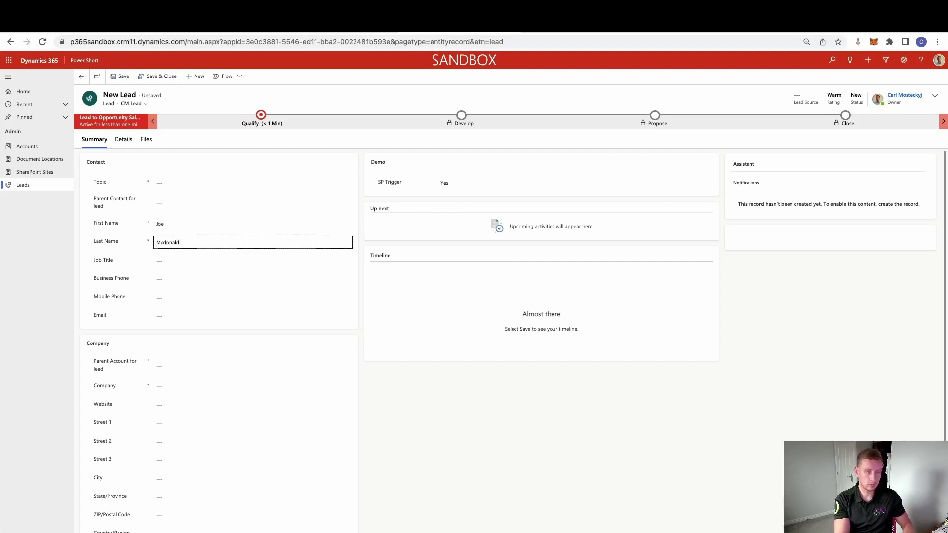
left_click(171, 261)
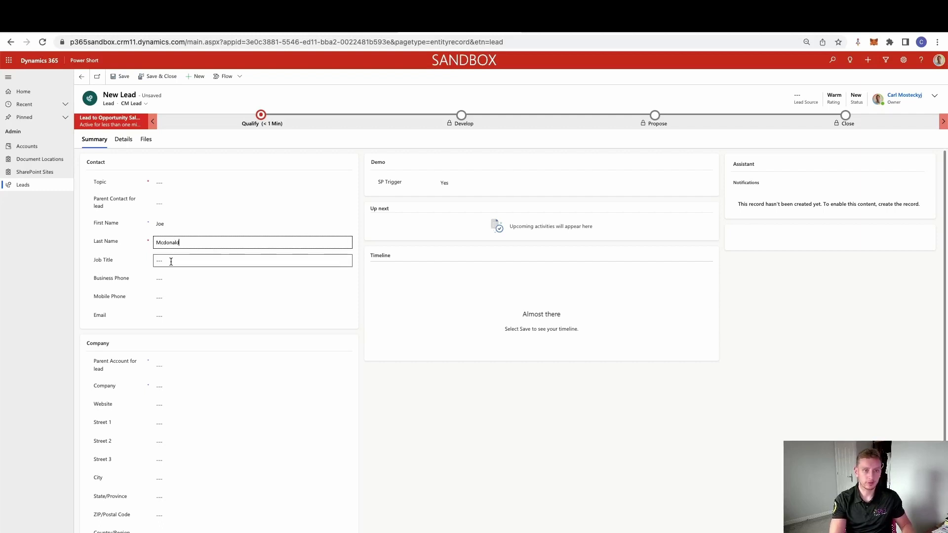
type("Marketi")
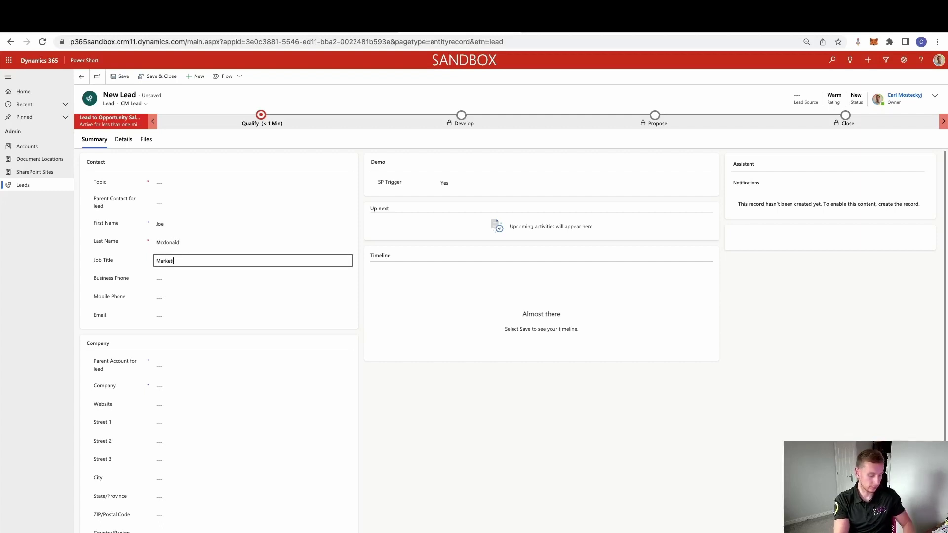
type("ng Manager")
left_click(174, 296)
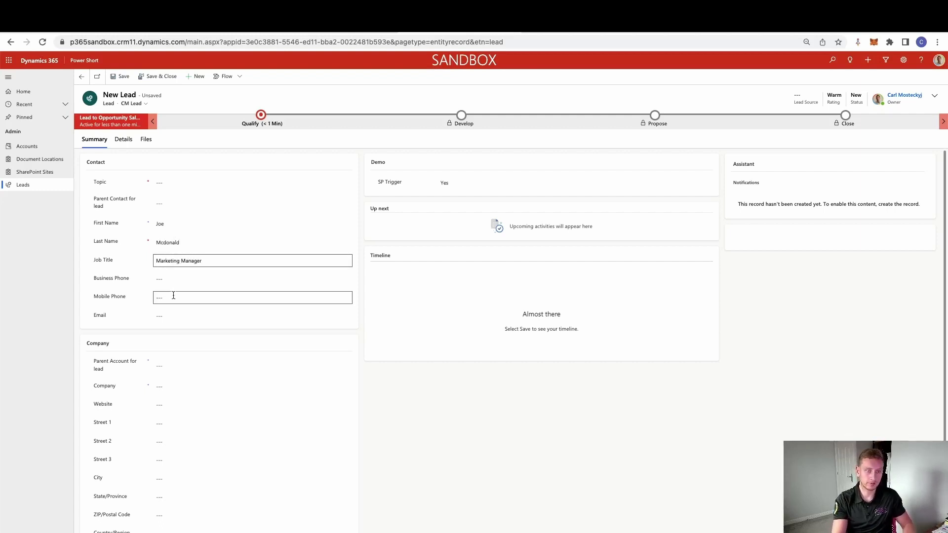
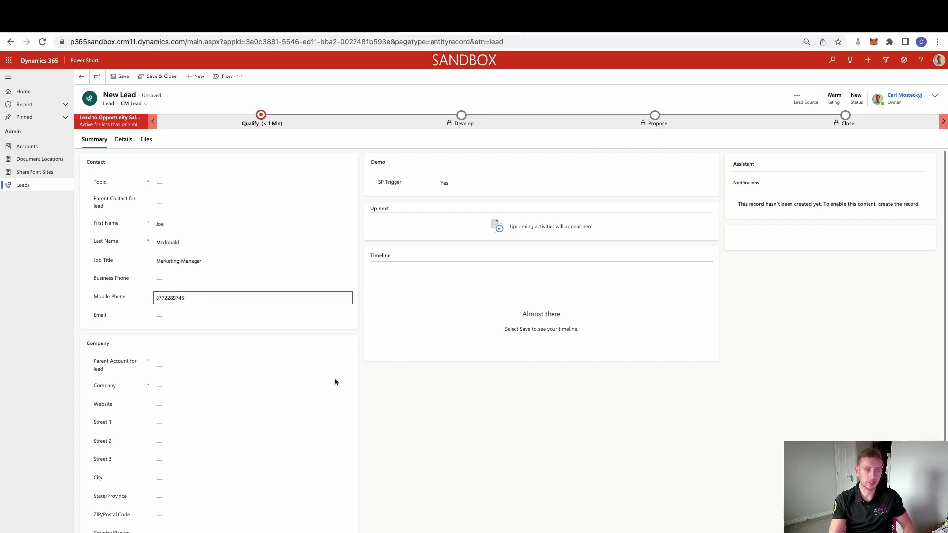
Step: Fill in the lead's email address
left_click(188, 315)
left_click(398, 395)
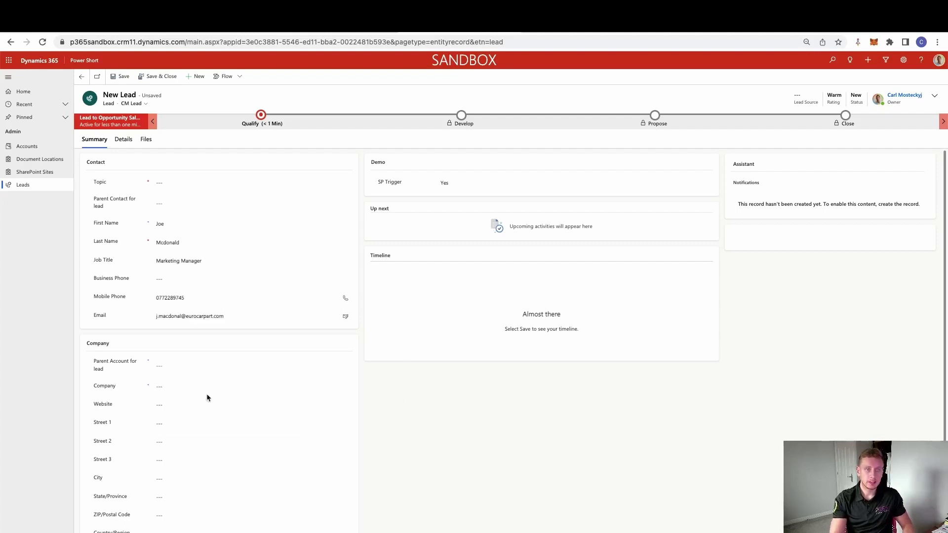
Step: Set the lead's parent account to Euro Car Part
left_click(174, 366)
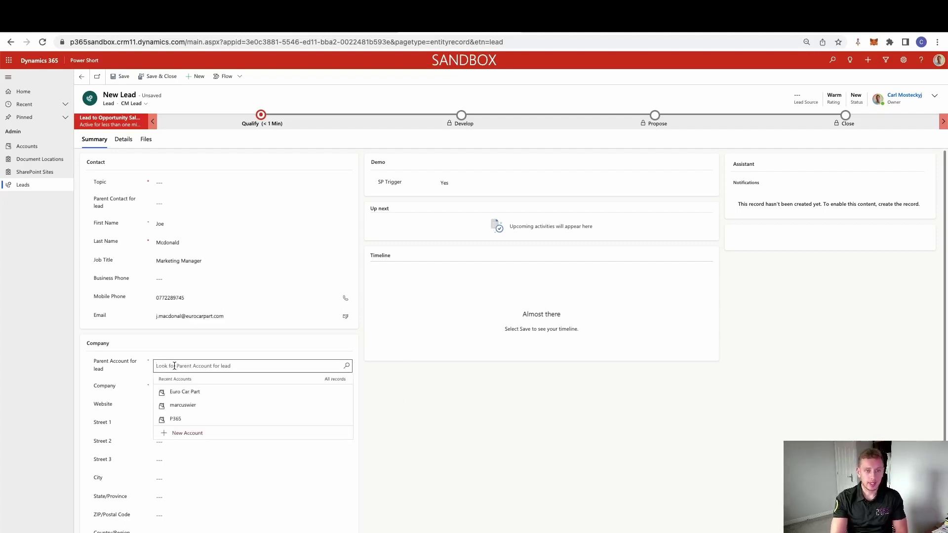
left_click(196, 391)
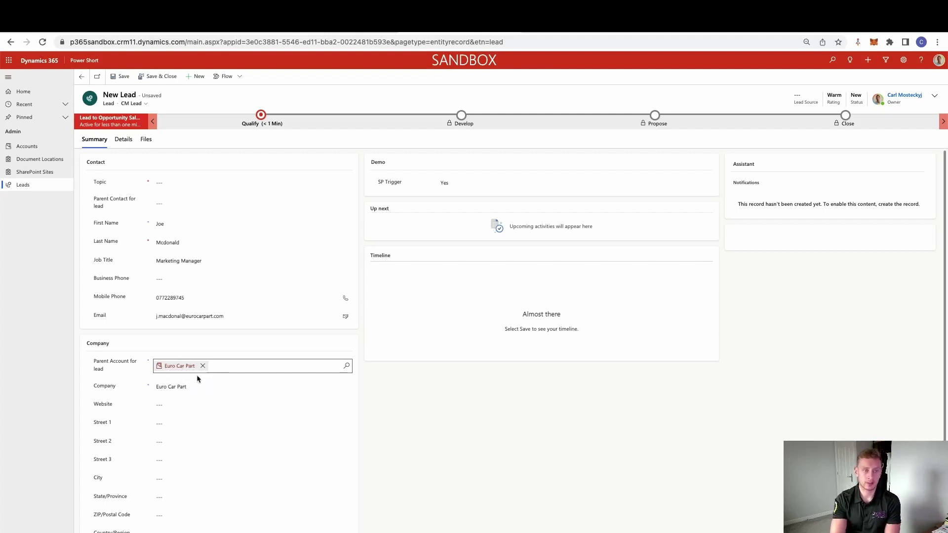
left_click(169, 181)
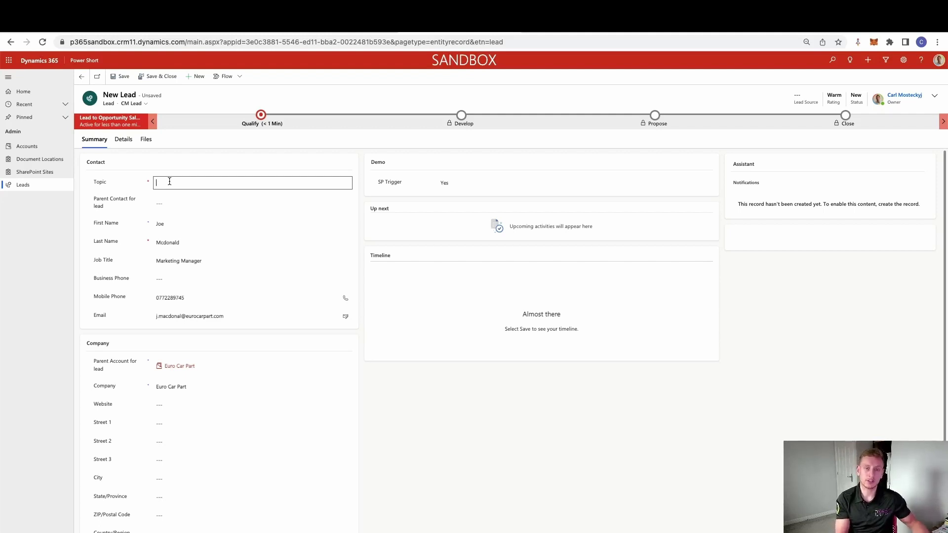
Step: Enter the topic '13L Engine @ 4.2Amh$with10%ignition' and save the lead
type("3L Engine")
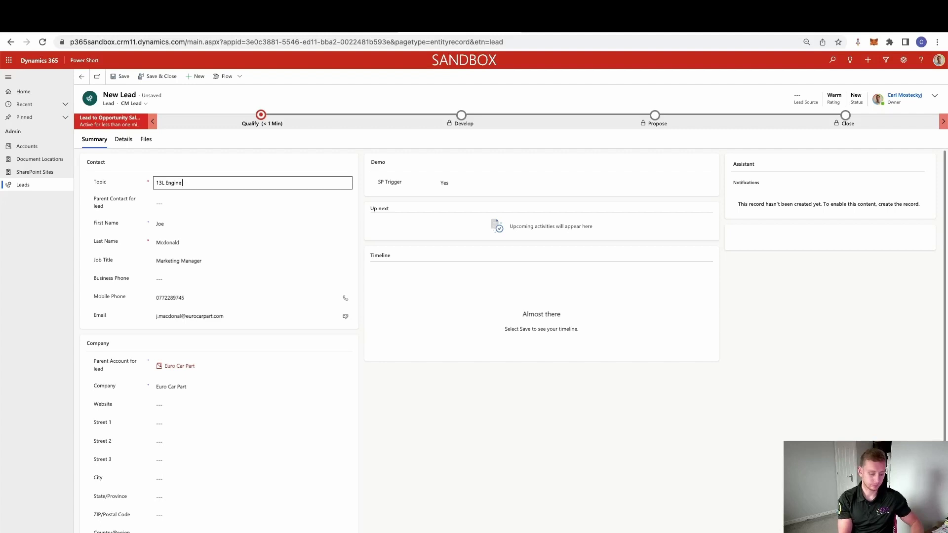
type(" @")
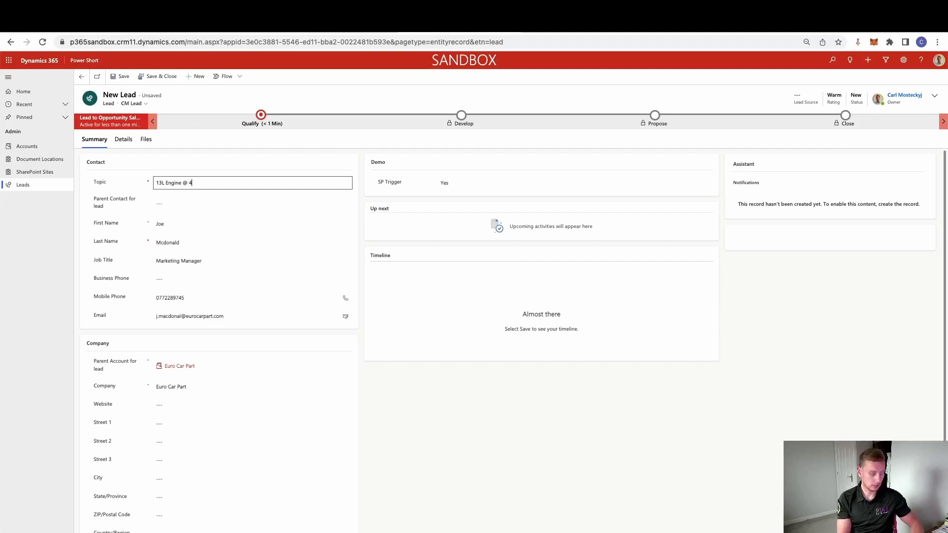
type(" 4.2Amh")
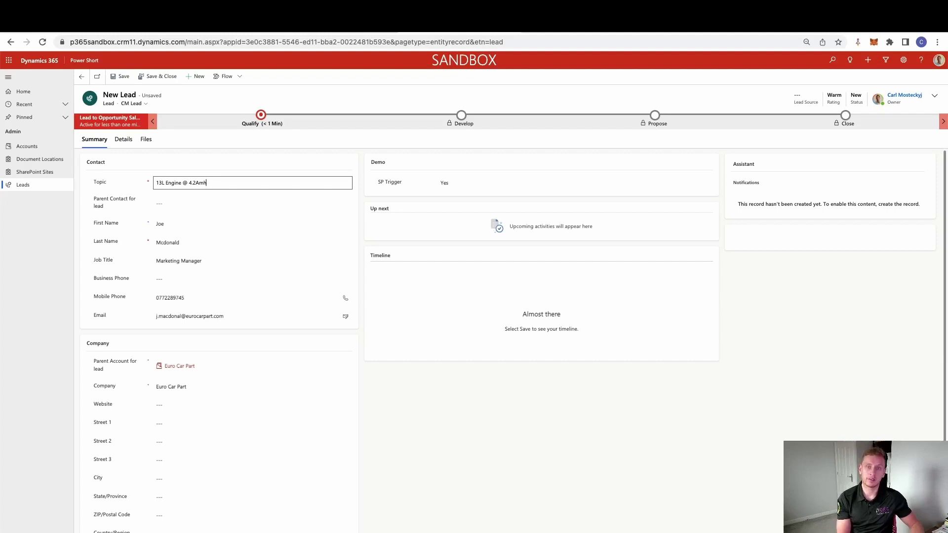
type("$with10%")
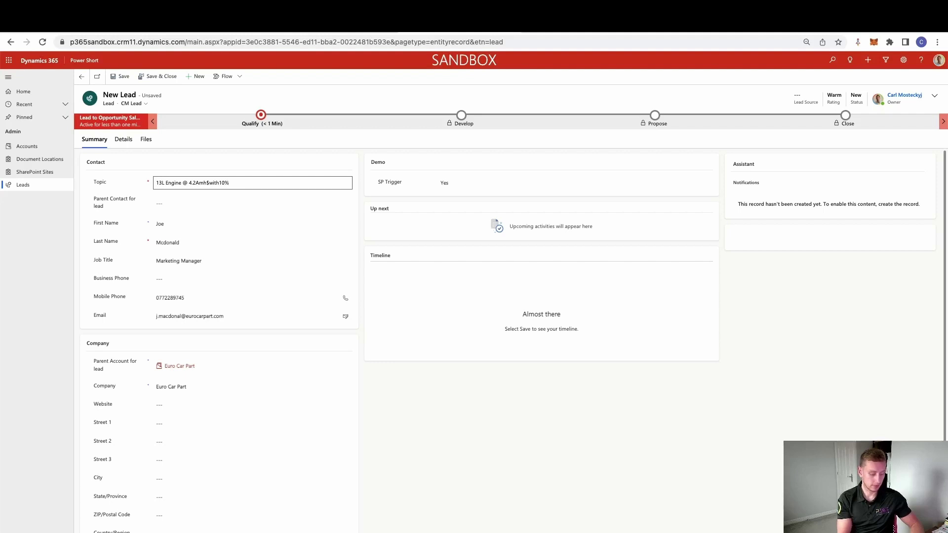
type("ignition")
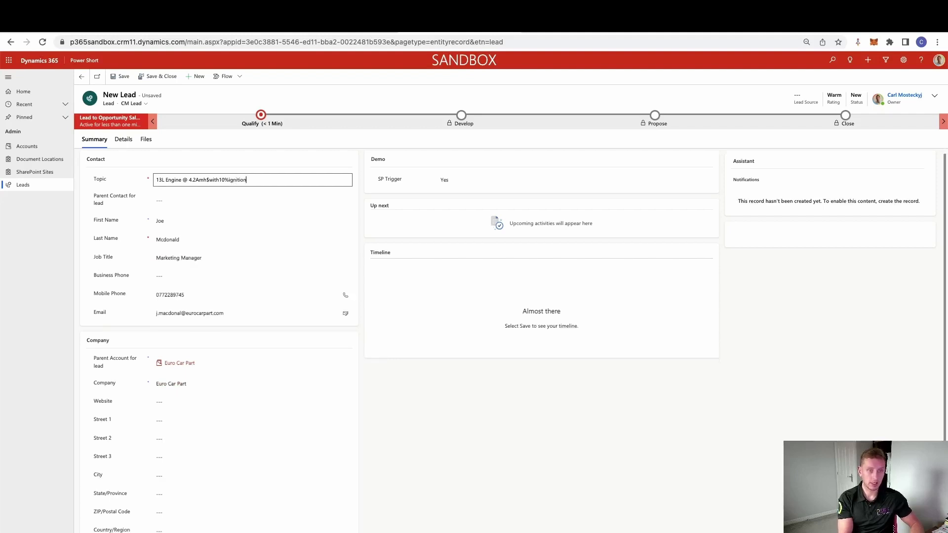
scroll(363, 367, "down", 1)
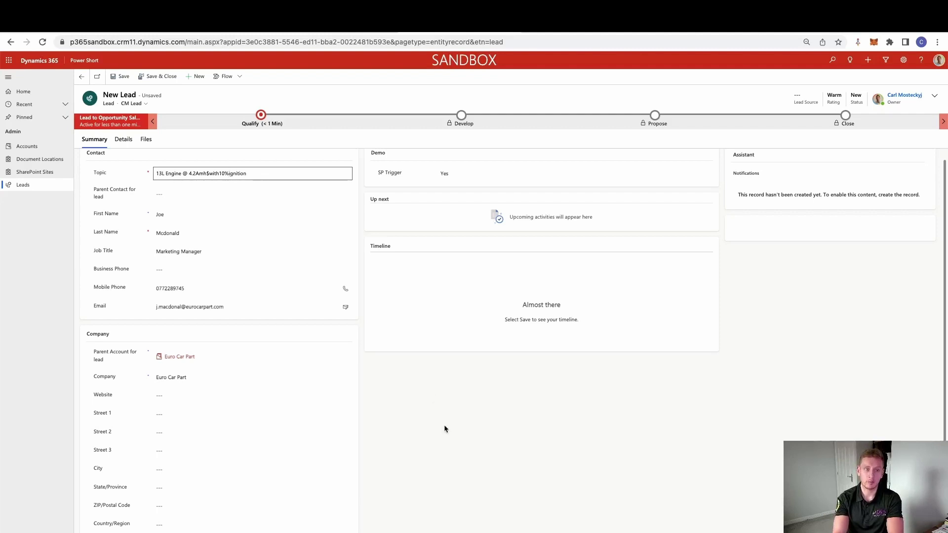
left_click(117, 78)
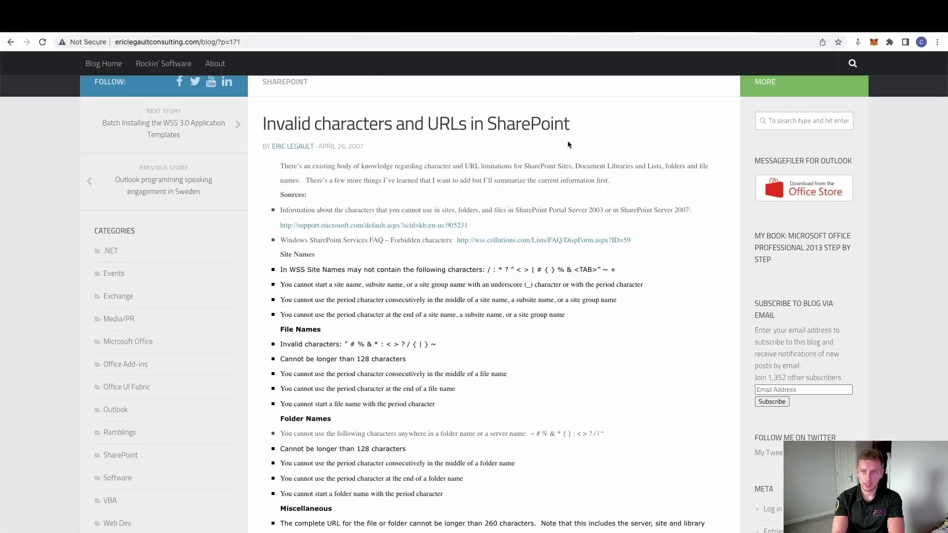
Step: Read the blog's list of characters invalid in SharePoint file names, then return to the flow run
scroll(493, 153, "down", 1)
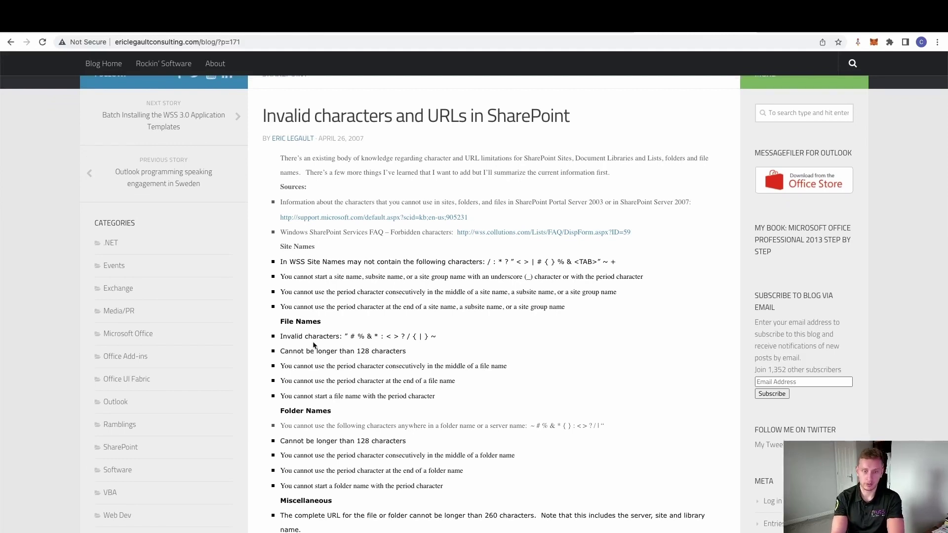
triple_click(281, 322)
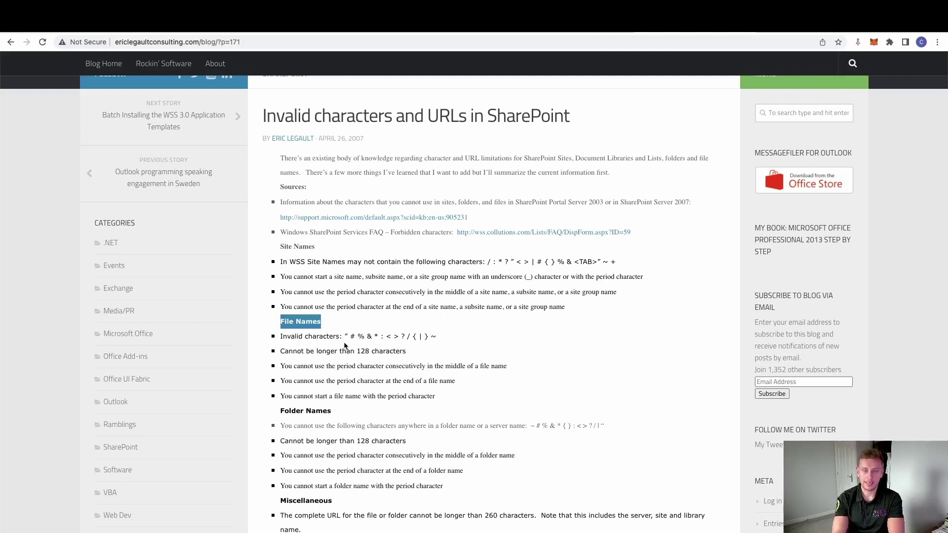
left_click_drag(297, 337, 457, 344)
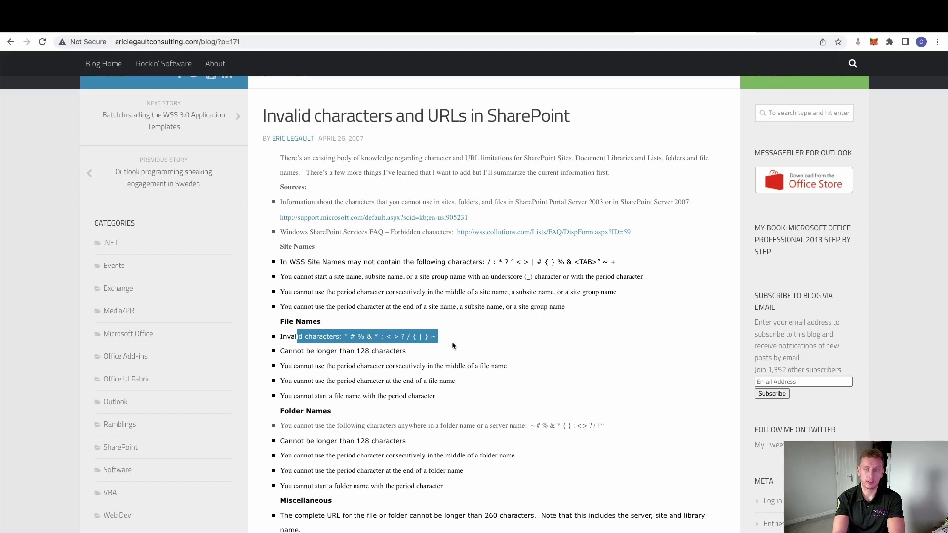
double_click(330, 411)
left_click(369, 409)
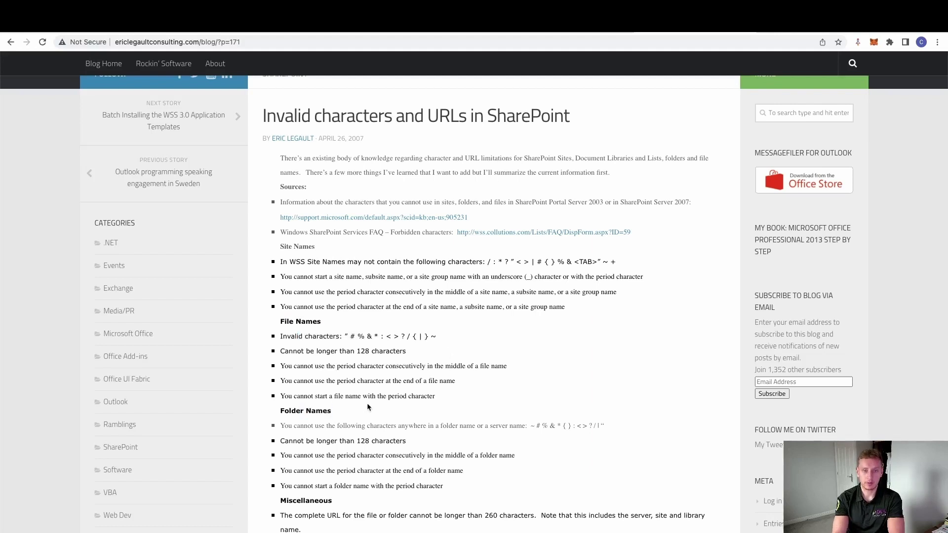
left_click_drag(438, 337, 349, 337)
left_click(417, 339)
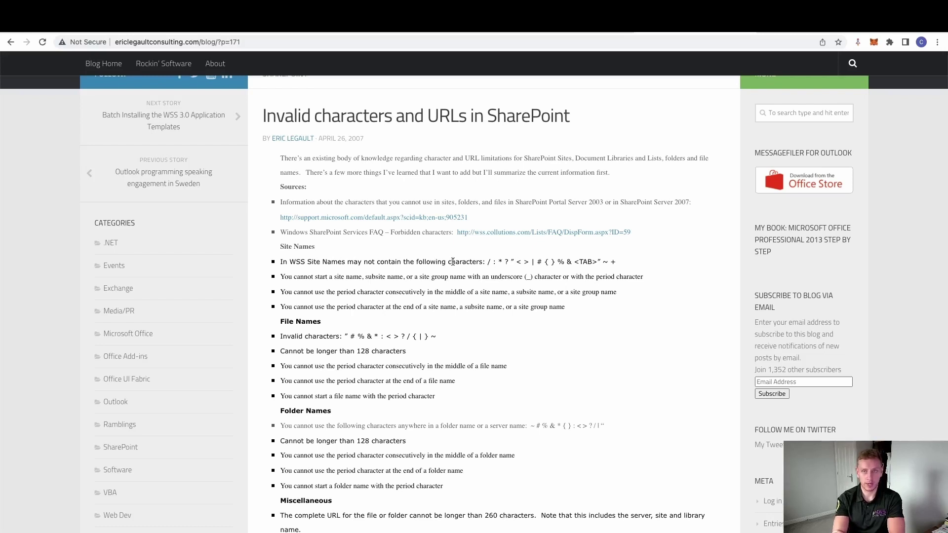
left_click(254, 22)
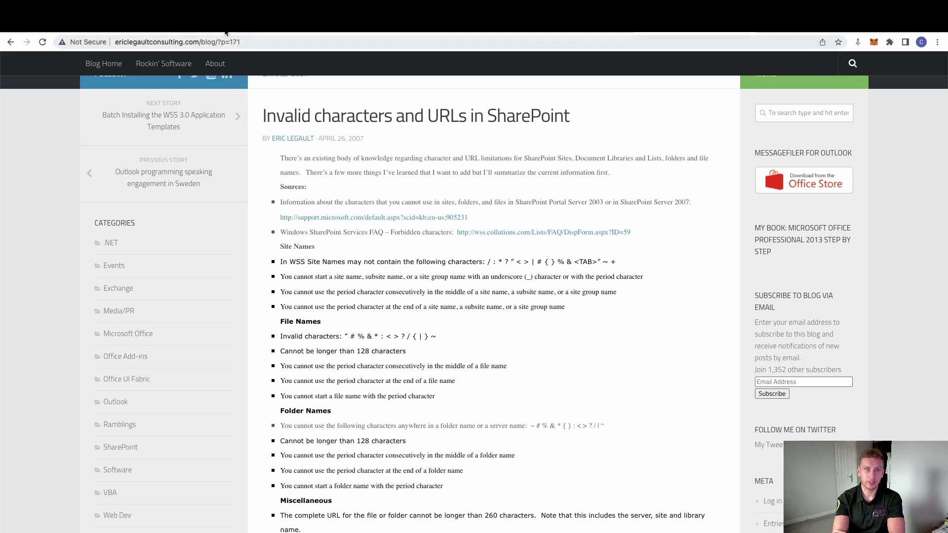
Step: Edit the Lead flow, reviewing the trigger's advanced options and the ArraySpecialCharacters array
left_click(314, 32)
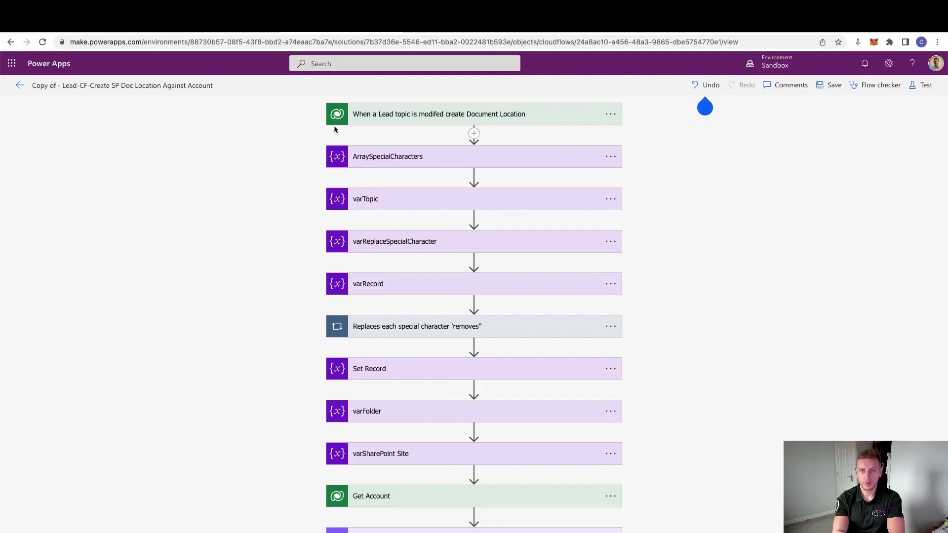
left_click(416, 118)
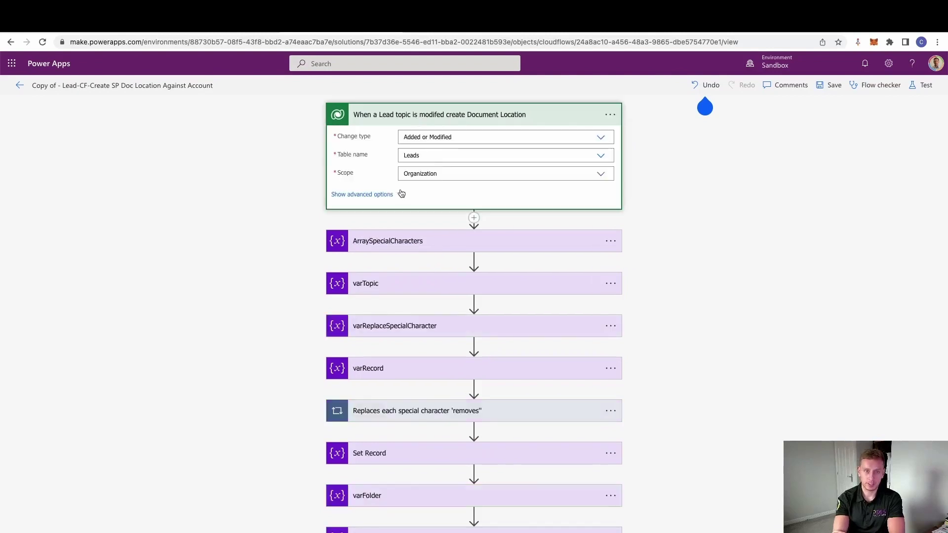
left_click(401, 194)
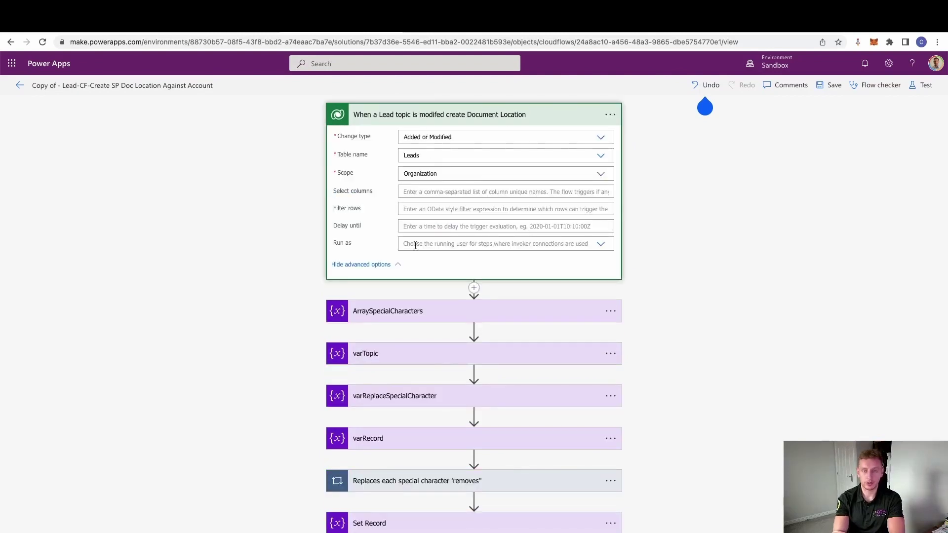
left_click(399, 264)
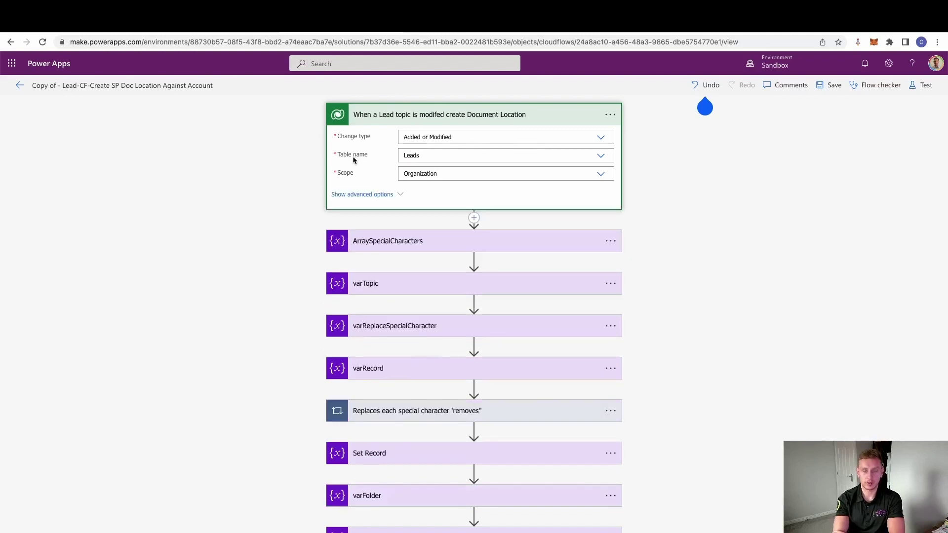
left_click(387, 241)
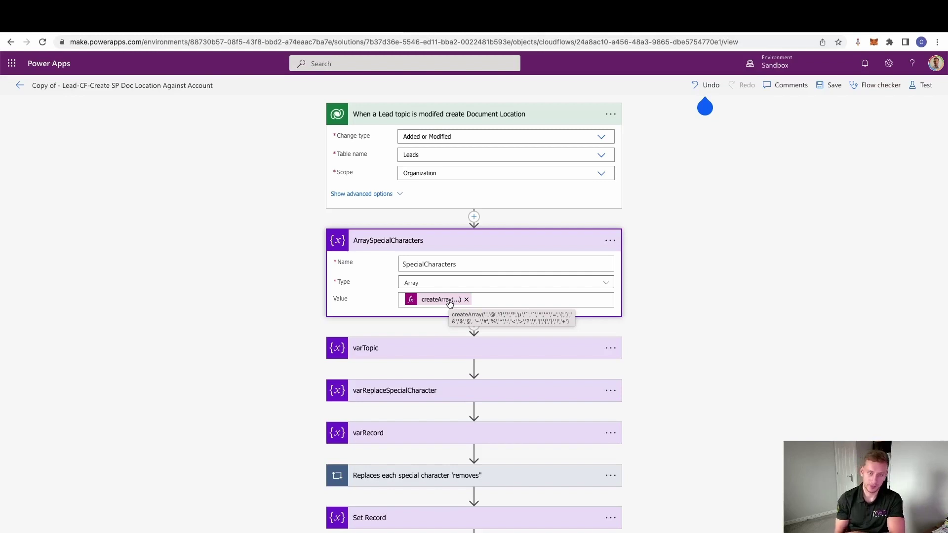
Step: Expand the varTopic, varReplaceSpecialCharacter and varRecord steps to review their values
left_click(411, 341)
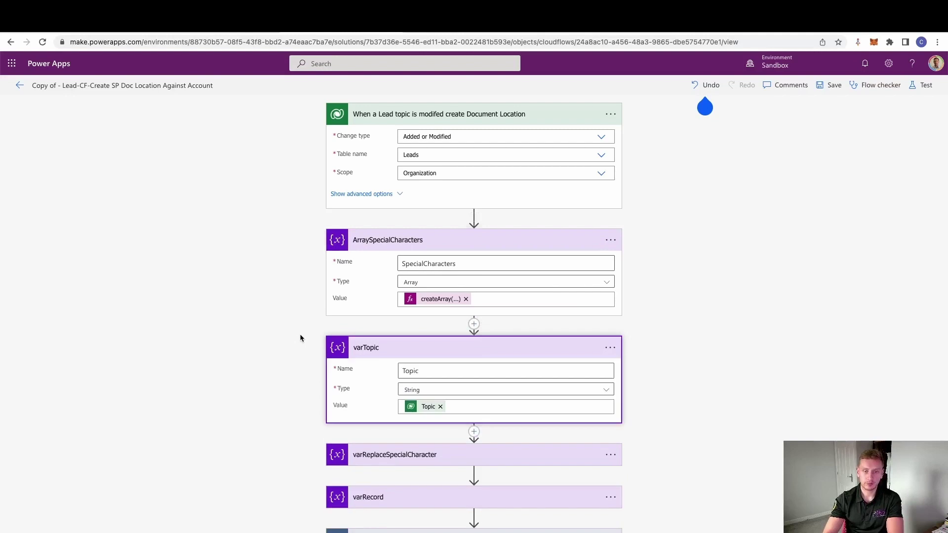
scroll(294, 379, "down", 3)
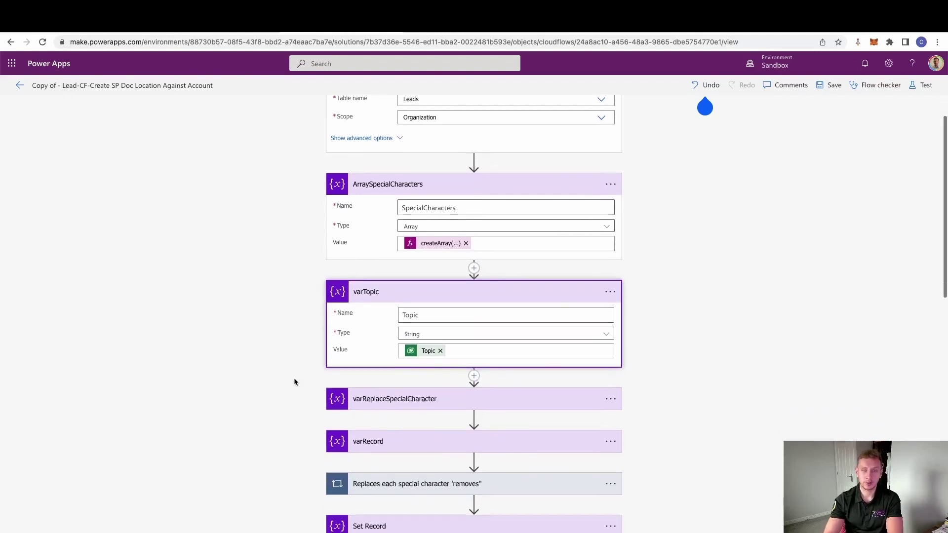
scroll(294, 382, "down", 1)
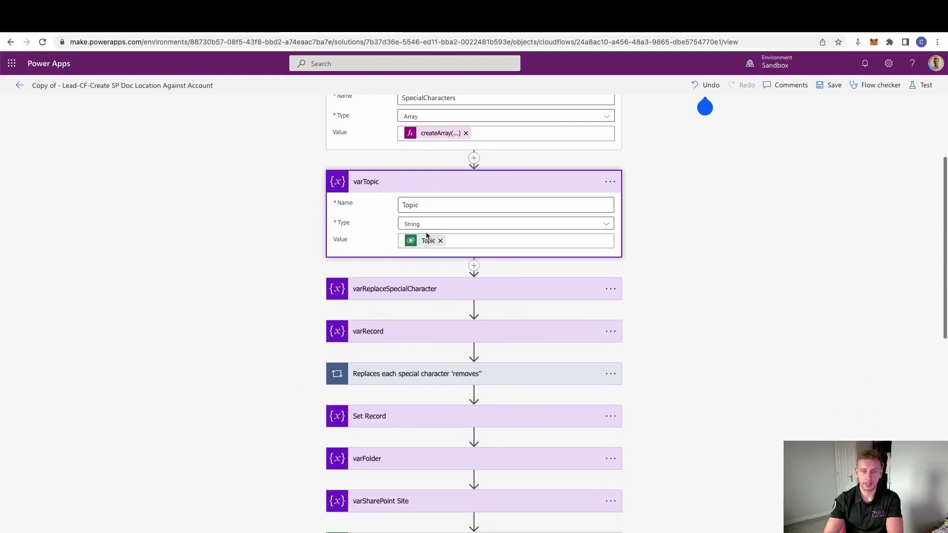
scroll(425, 247, "up", 2)
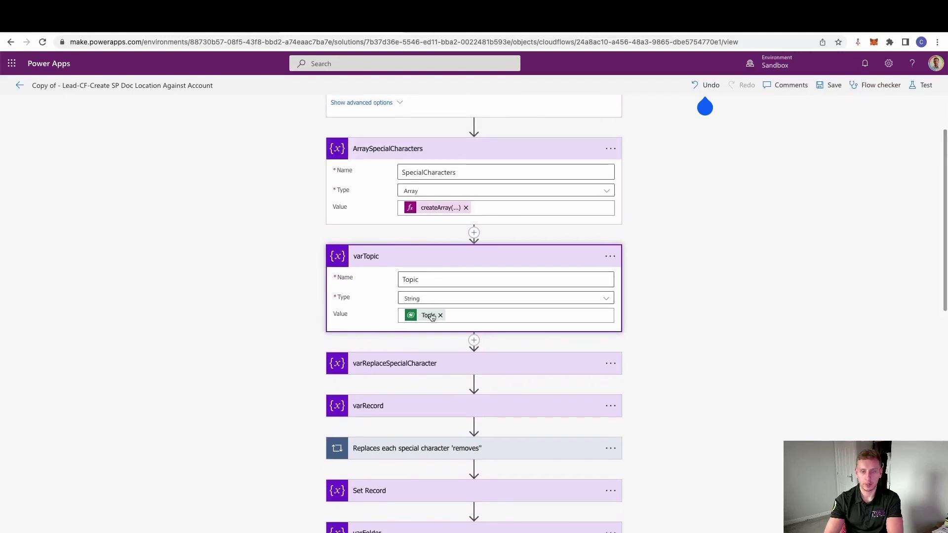
left_click(390, 368)
scroll(316, 349, "down", 2)
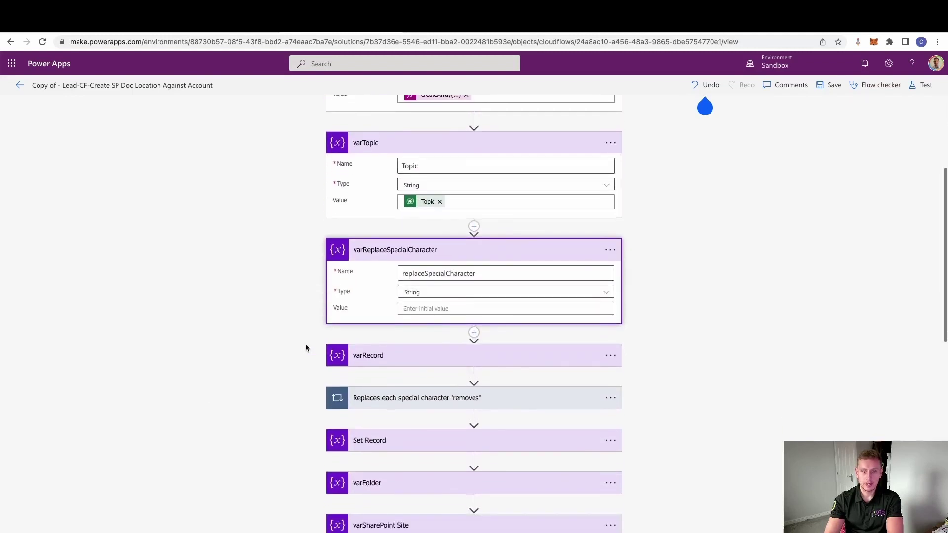
scroll(297, 345, "down", 1)
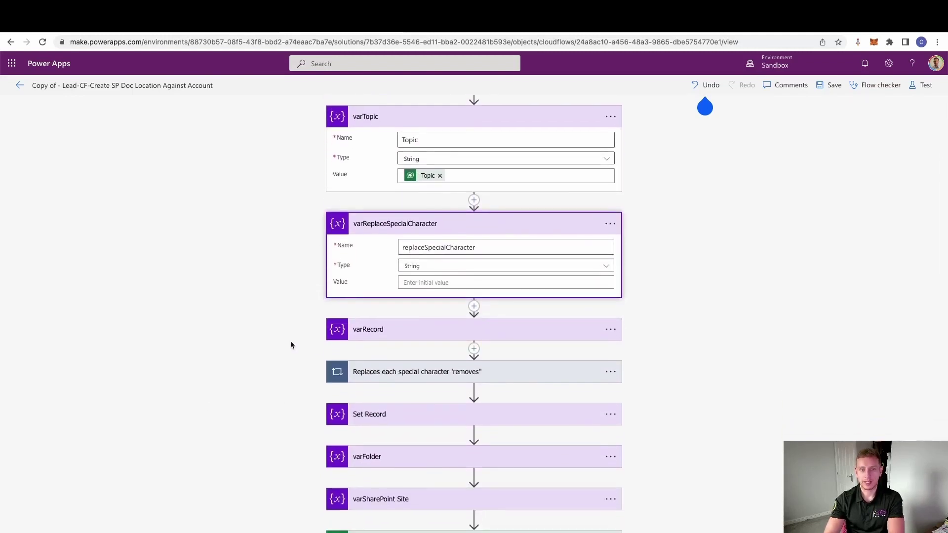
left_click(417, 330)
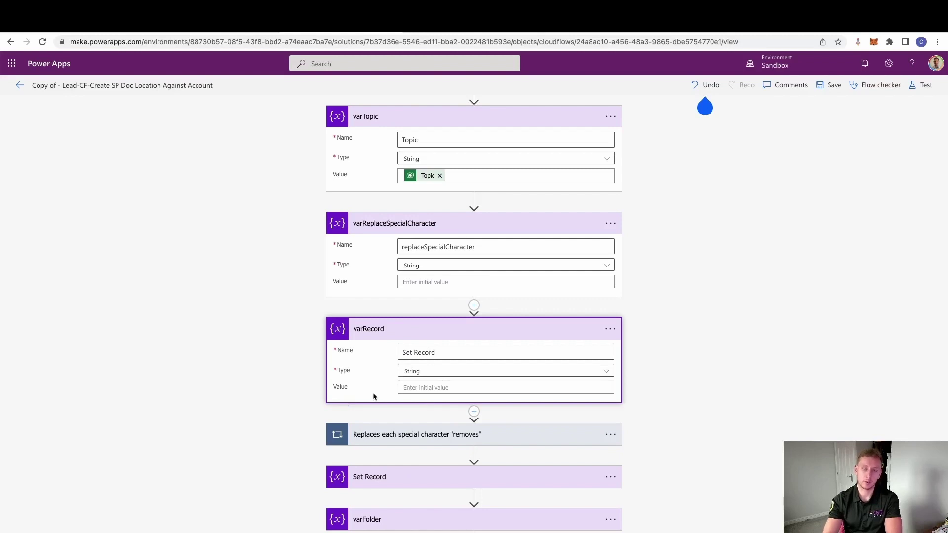
scroll(298, 402, "down", 1)
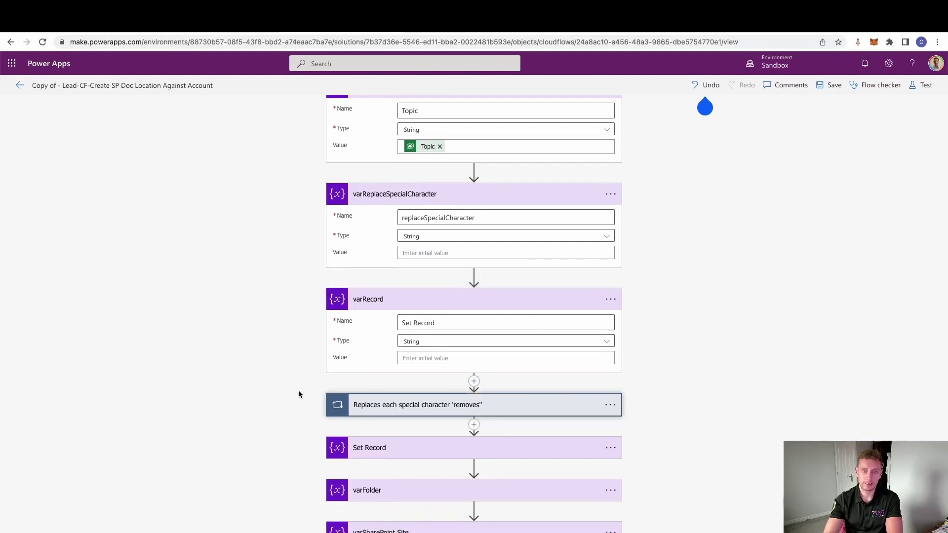
scroll(301, 394, "down", 2)
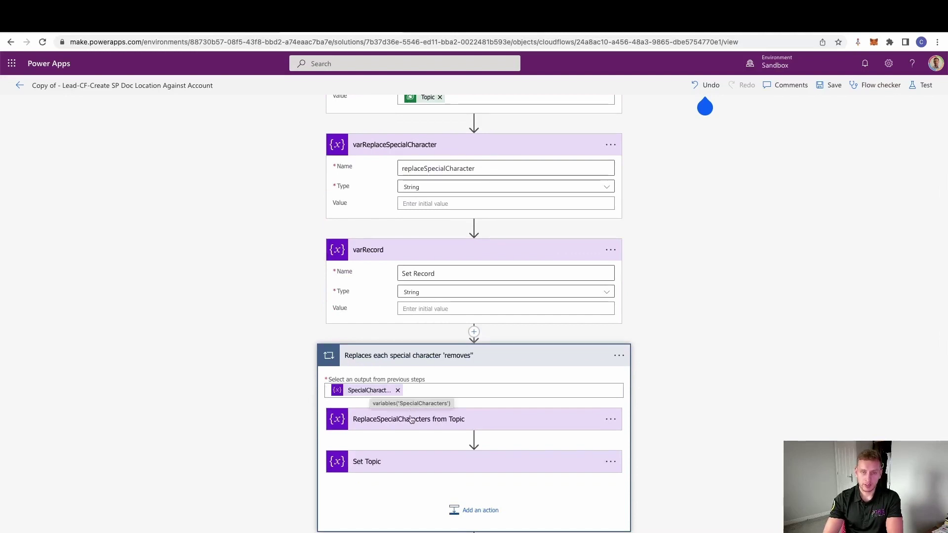
Step: Expand the loop's ReplaceSpecialCharacters, Set Topic and Set Record steps
left_click(433, 419)
scroll(433, 372, "down", 2)
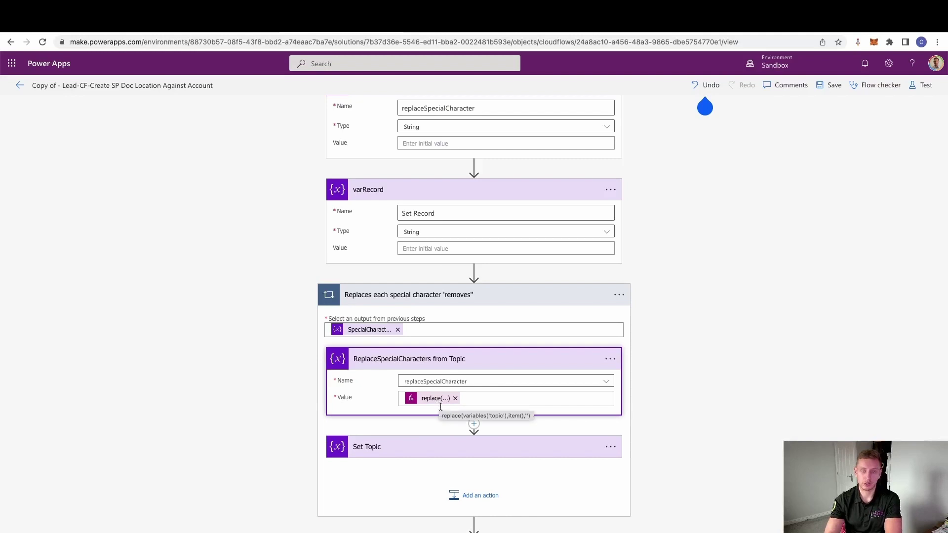
left_click(376, 447)
scroll(316, 417, "down", 2)
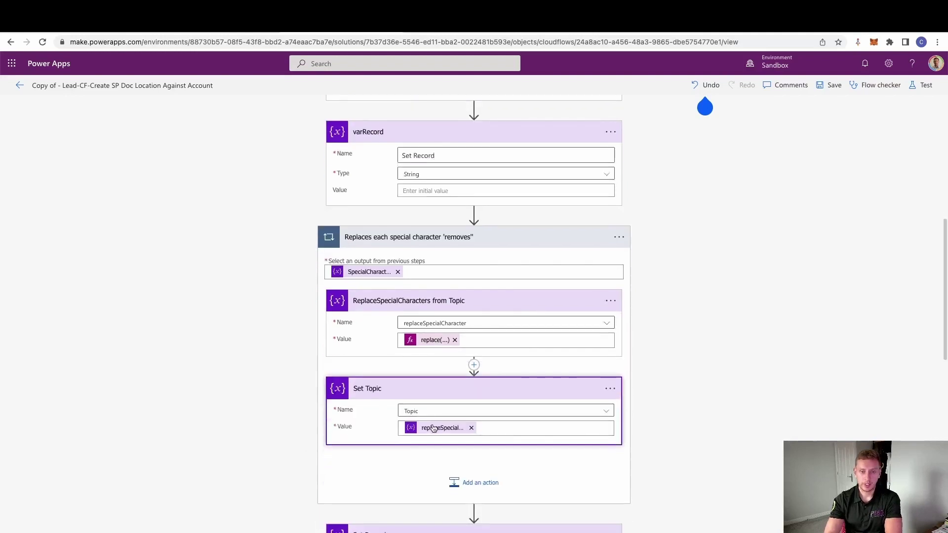
scroll(284, 392, "down", 1)
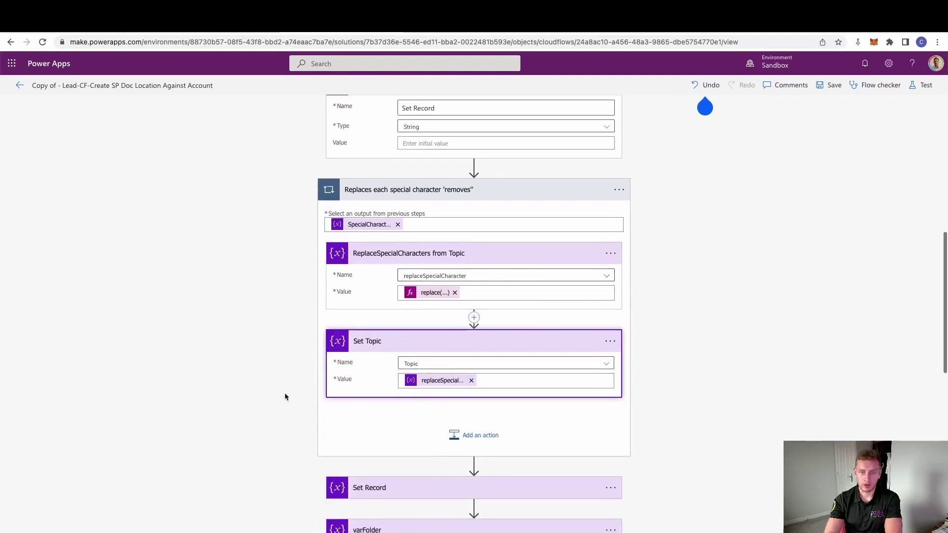
left_click(424, 487)
Step: Expand the varFolder, varSharePoint Site and Get Account steps to review their settings
scroll(289, 385, "down", 1)
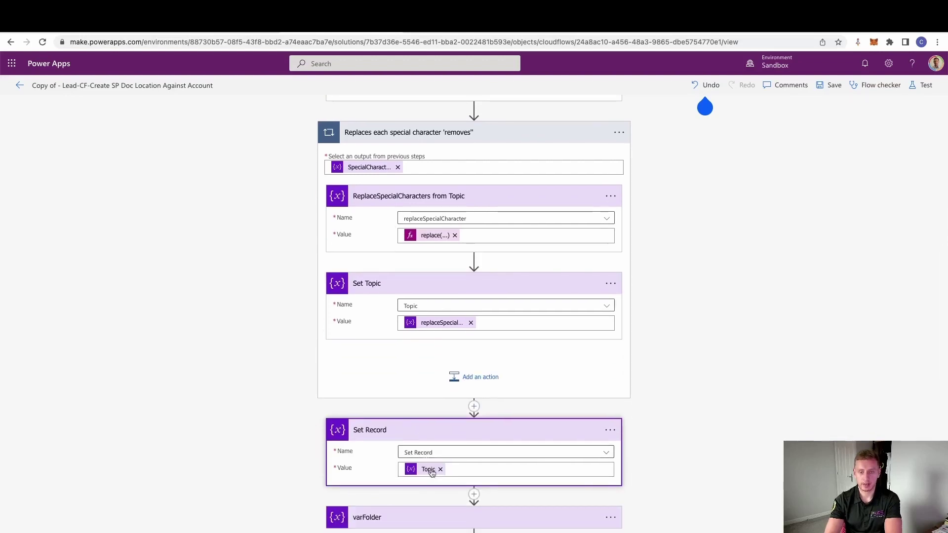
scroll(249, 473, "down", 1)
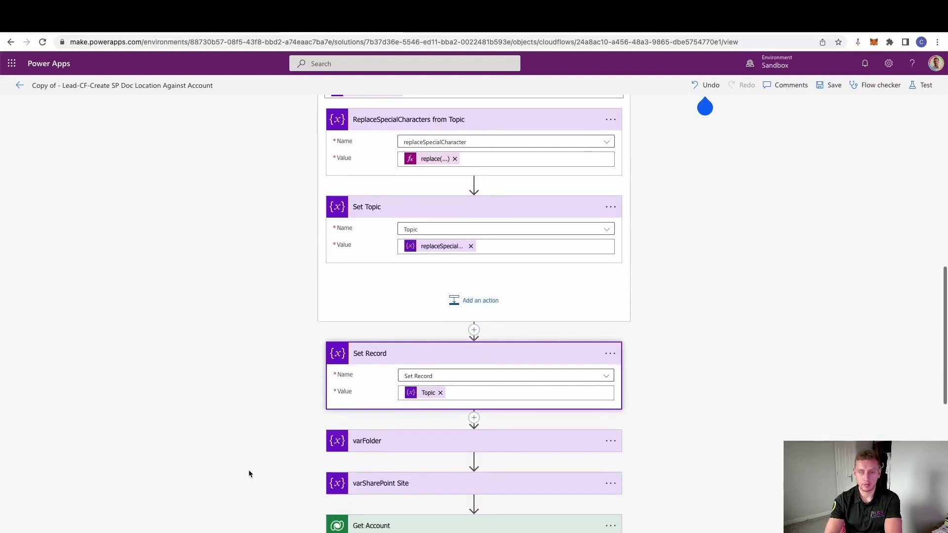
left_click(434, 440)
scroll(310, 430, "down", 1)
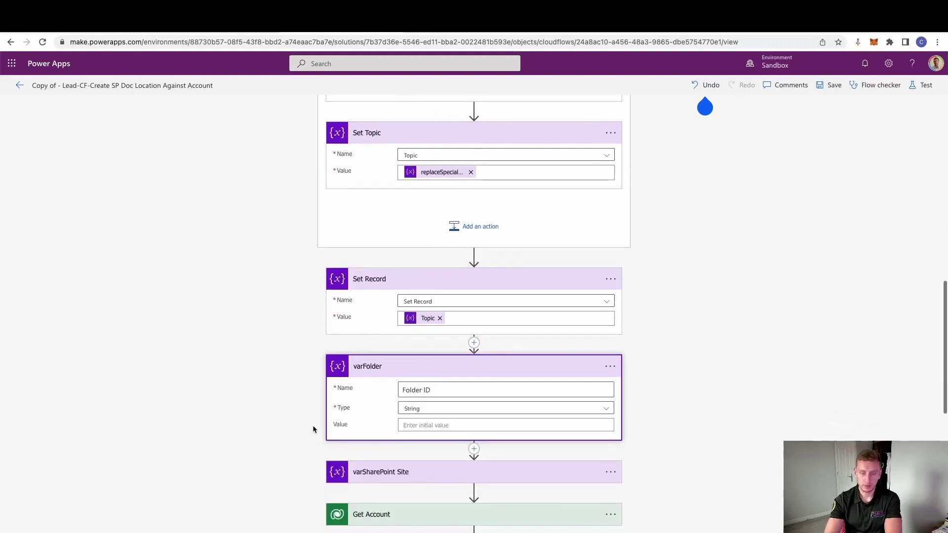
left_click(387, 471)
scroll(267, 416, "down", 1)
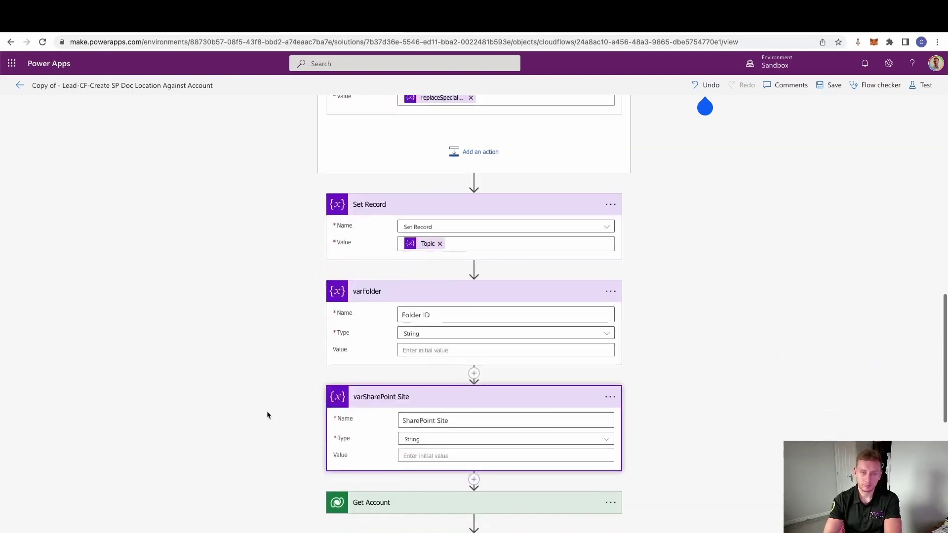
scroll(266, 416, "down", 1)
scroll(266, 416, "down", 1)
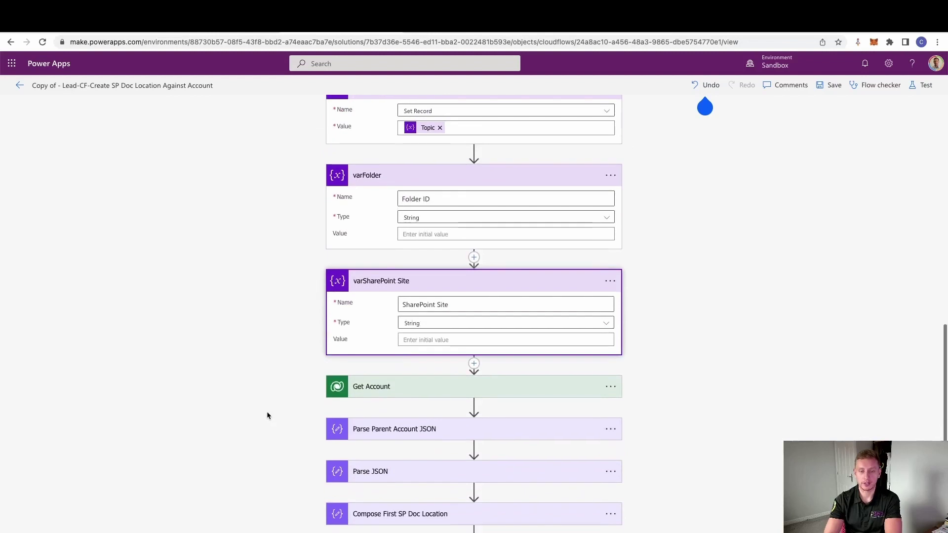
left_click(392, 393)
Step: Inspect Get Account's advanced select columns and Account_SharepointDocumentLocation expand query
scroll(288, 402, "down", 1)
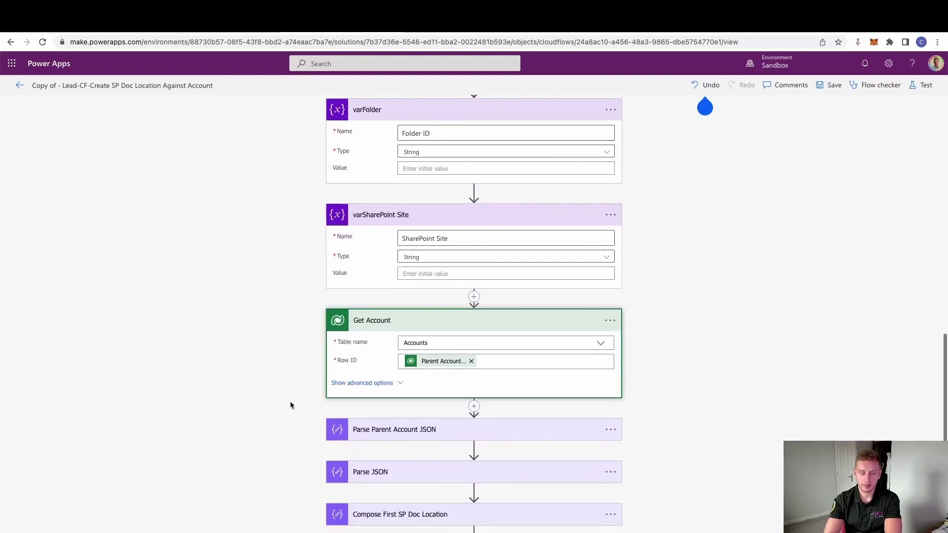
left_click(387, 383)
scroll(284, 391, "down", 1)
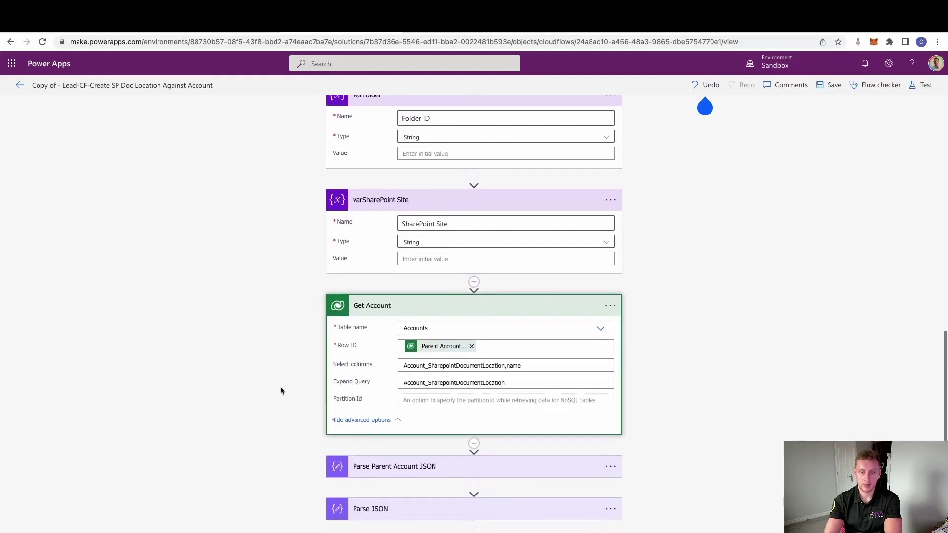
left_click_drag(416, 366, 499, 366)
left_click(424, 393)
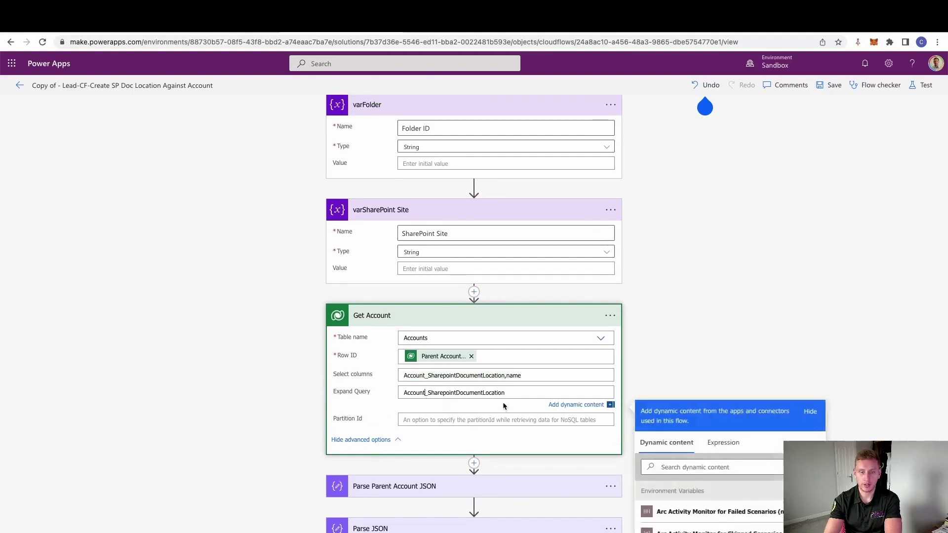
left_click_drag(505, 392, 400, 393)
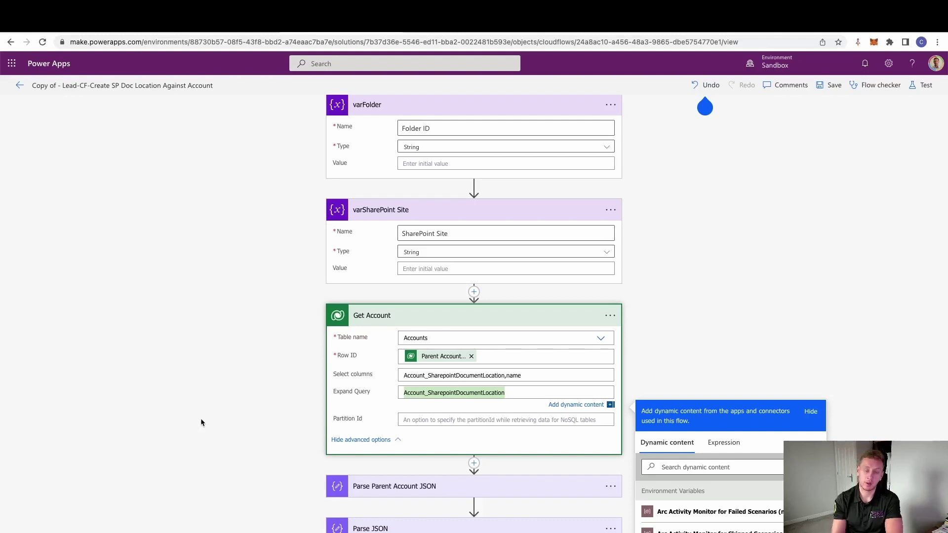
left_click(442, 389)
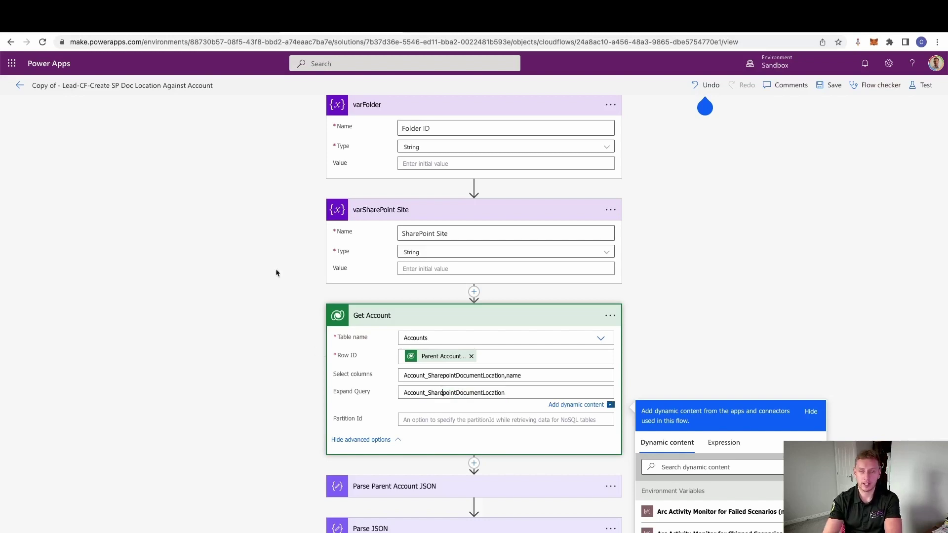
left_click(122, 31)
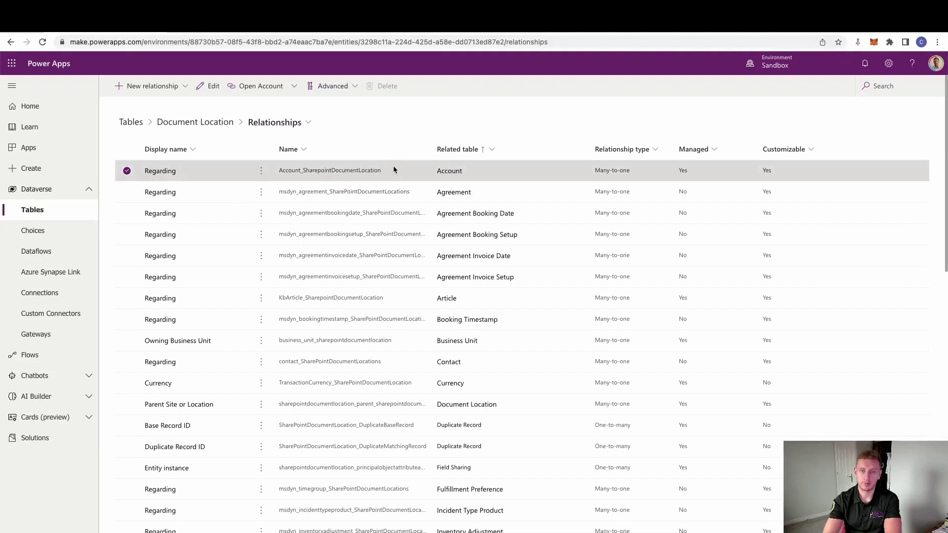
left_click(331, 32)
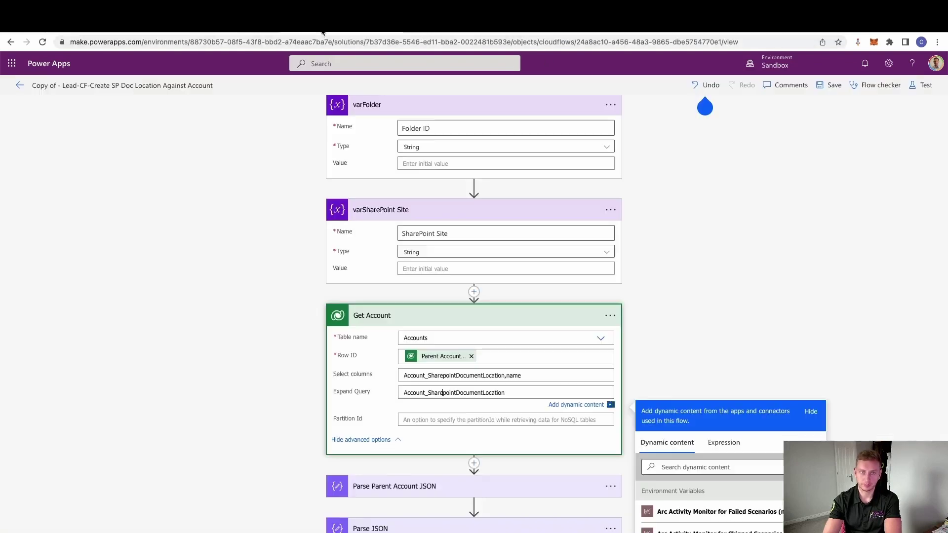
left_click(366, 31)
Step: Review Parse Parent Account JSON and Compose First SP Doc Location, which uses first() of Account_SharepointDocumentLocation
left_click(332, 32)
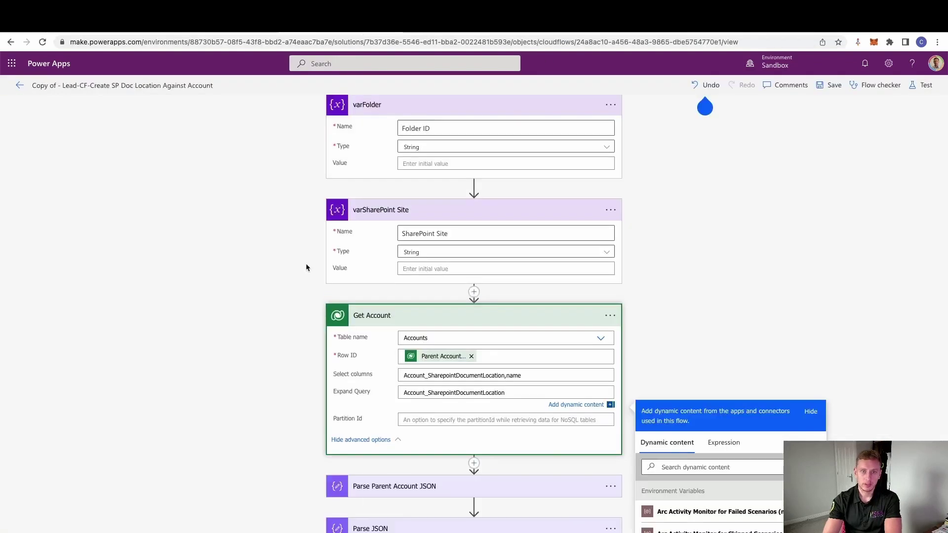
scroll(309, 265, "down", 3)
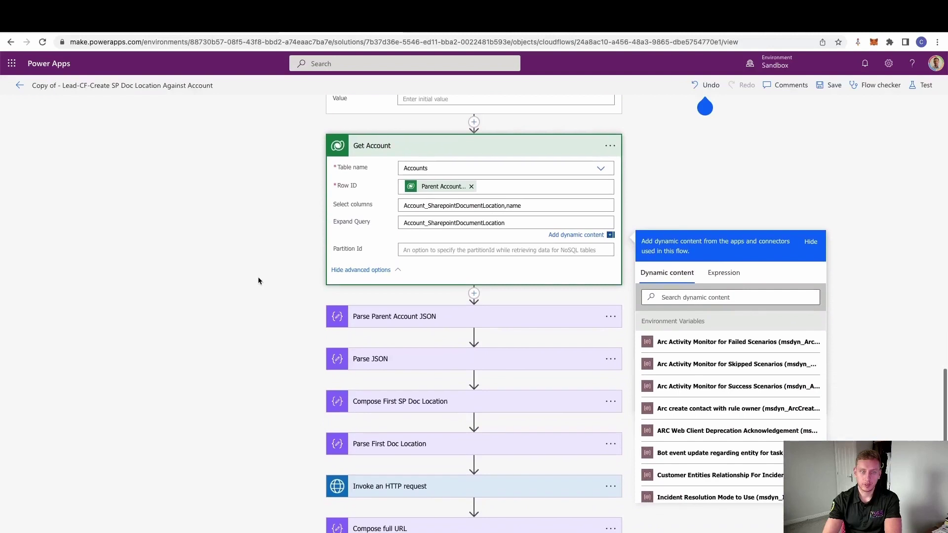
left_click(259, 281)
left_click(390, 313)
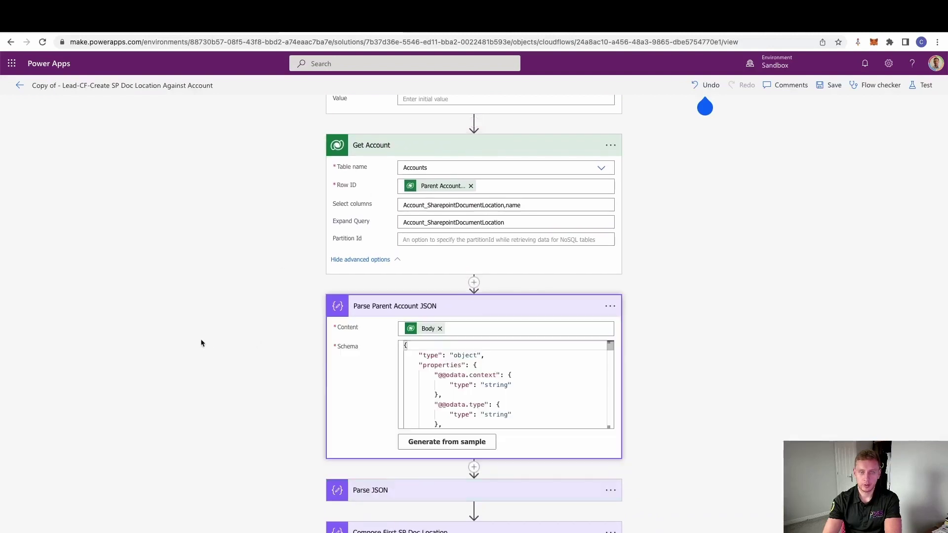
scroll(228, 364, "down", 1)
scroll(228, 364, "down", 2)
scroll(306, 381, "down", 2)
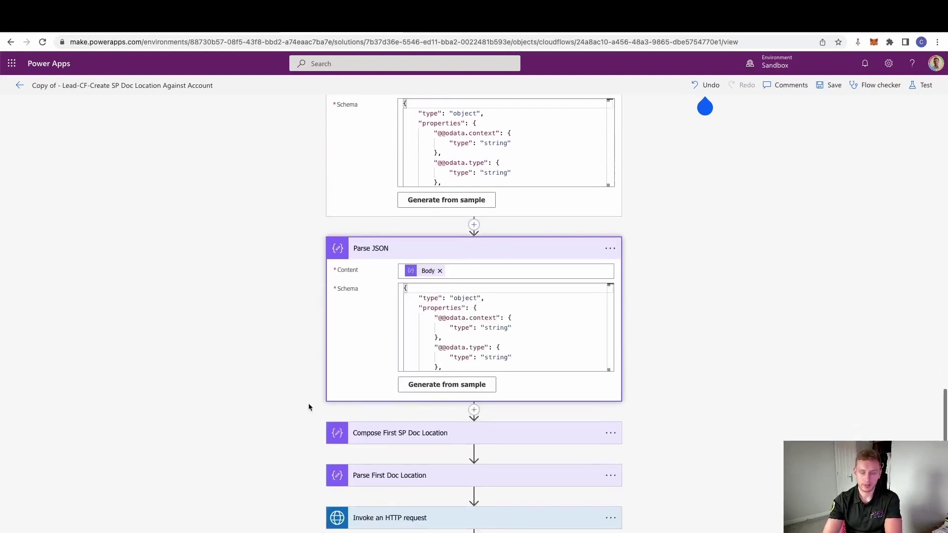
left_click(434, 413)
scroll(275, 447, "down", 1)
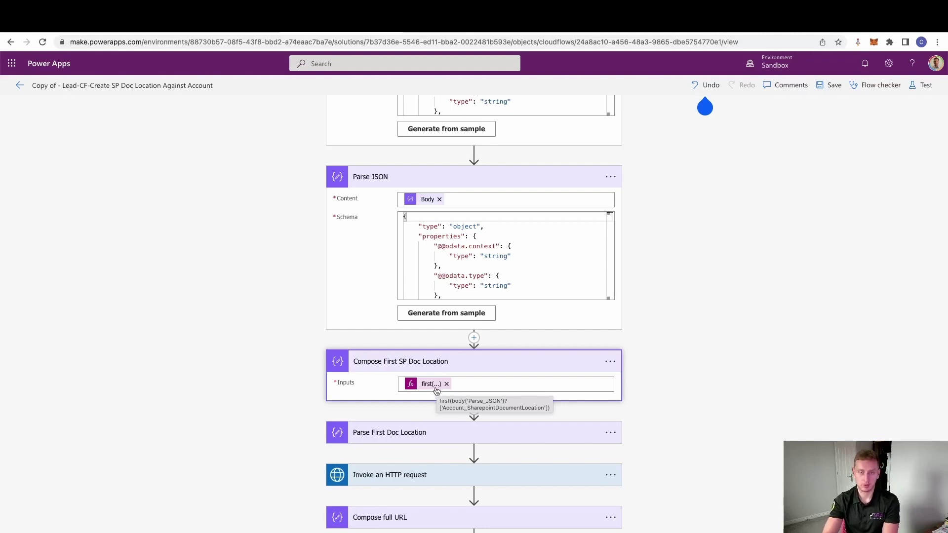
Step: Inspect Parse First Doc Location, the GET request to target, and Compose full URL with body.AbsoluteURL and Set Record
left_click(397, 433)
scroll(320, 409, "down", 1)
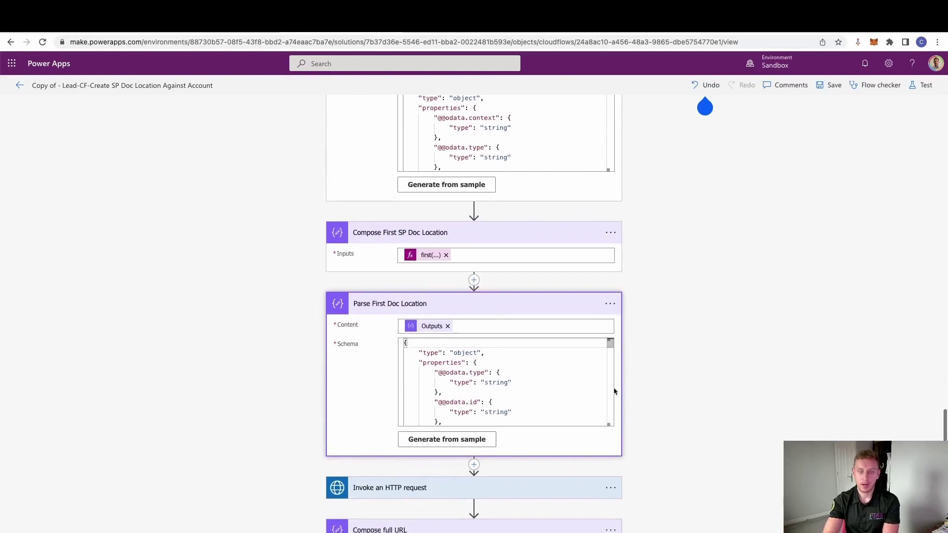
left_click(419, 489)
scroll(280, 484, "down", 2)
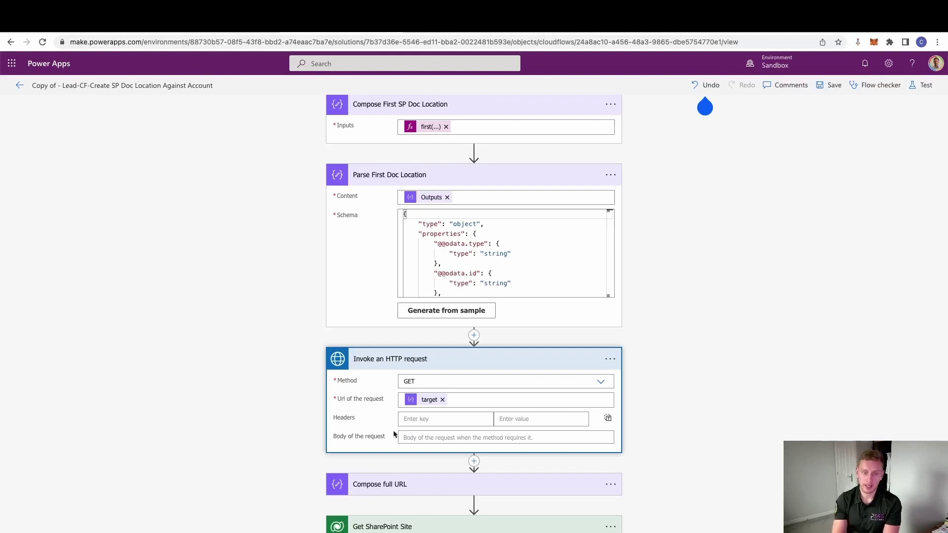
mouse_move(428, 404)
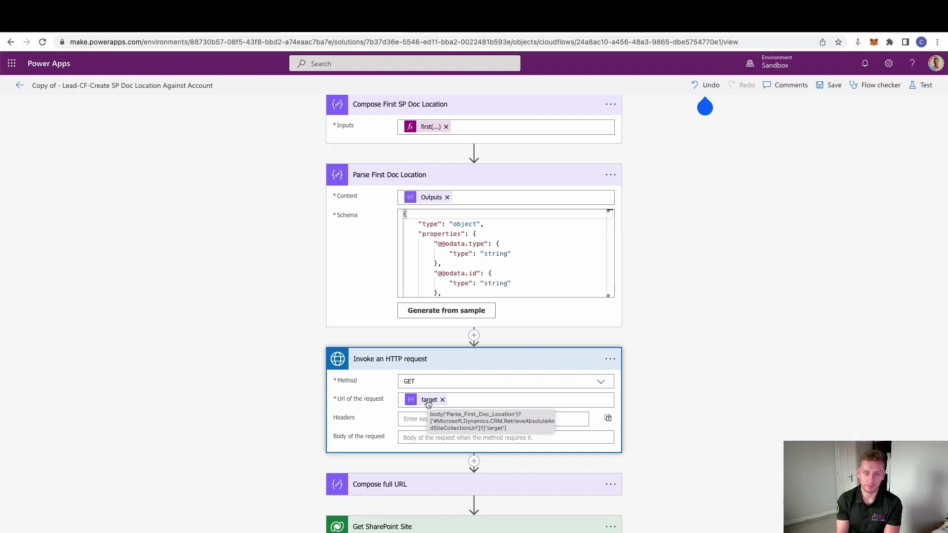
scroll(366, 374, "down", 2)
scroll(285, 376, "down", 2)
left_click(341, 352)
scroll(303, 351, "down", 2)
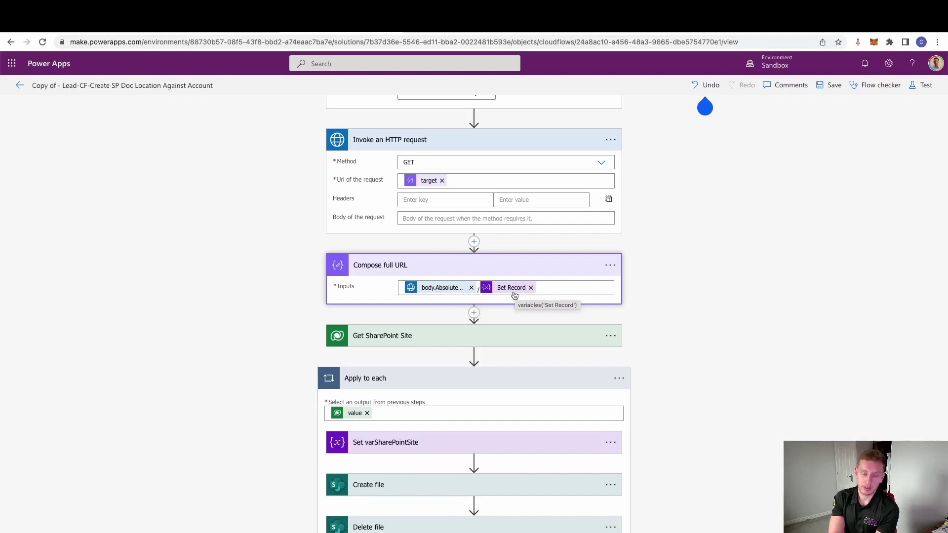
Step: Expand the Get SharePoint Site step and its additional query settings
left_click(388, 337)
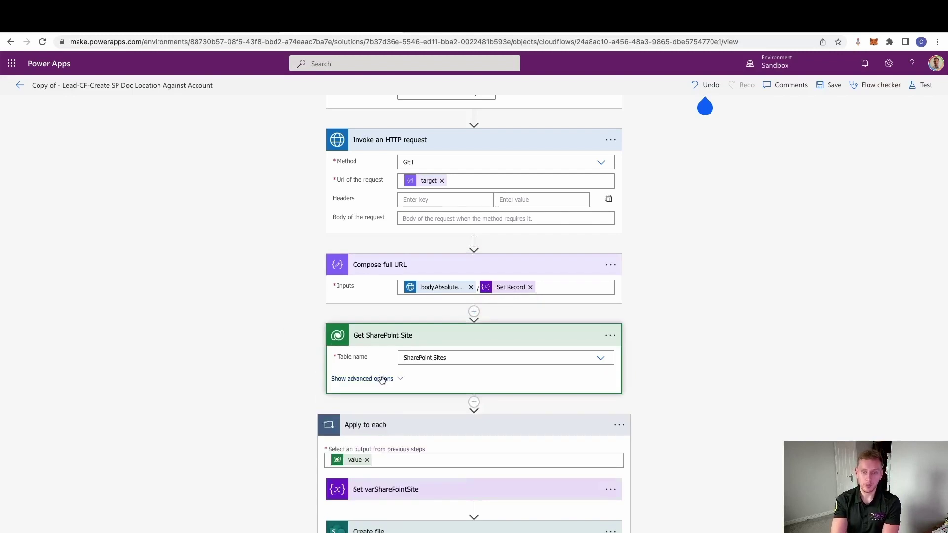
left_click(383, 378)
scroll(259, 334, "down", 3)
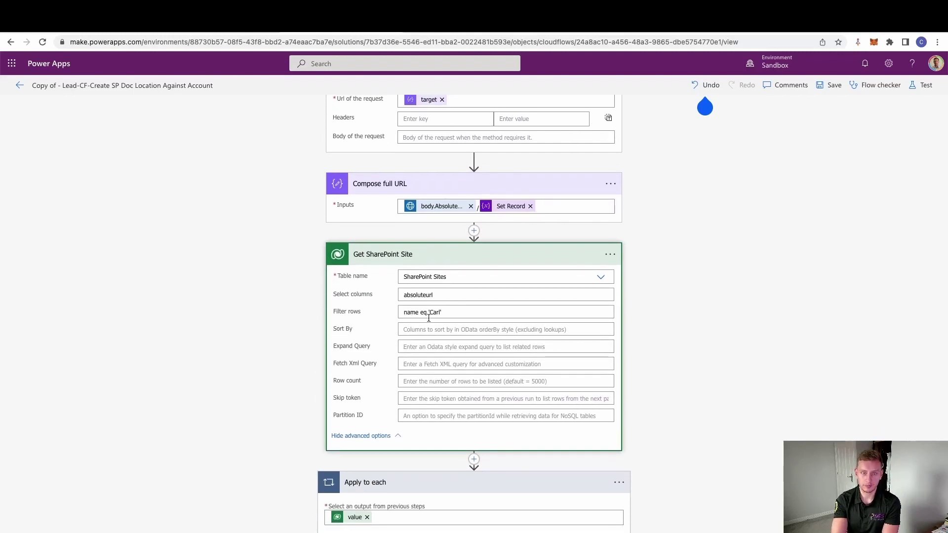
scroll(236, 338, "down", 5)
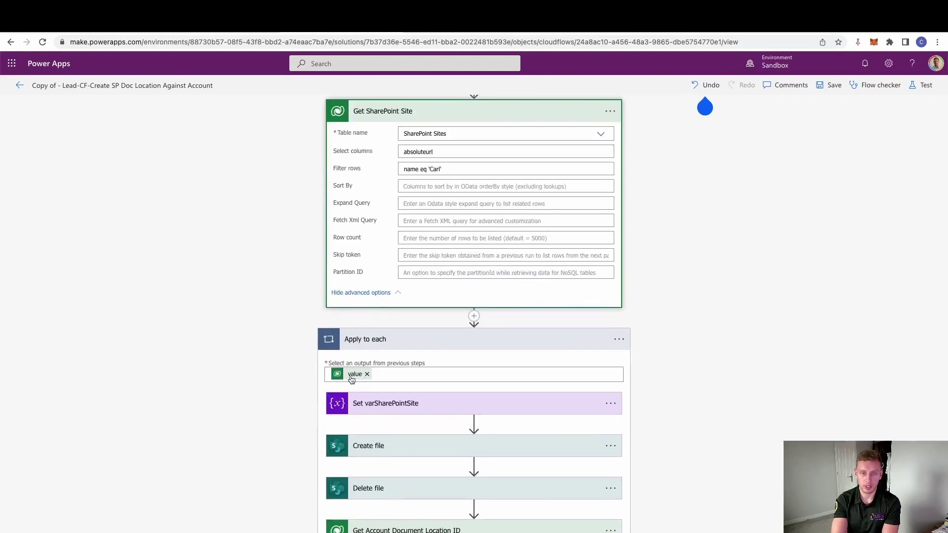
Step: Review the SharePoint site variable and Create file writing DELTE.txt to /Account/Account Name/Set Record
left_click(386, 403)
scroll(256, 361, "down", 2)
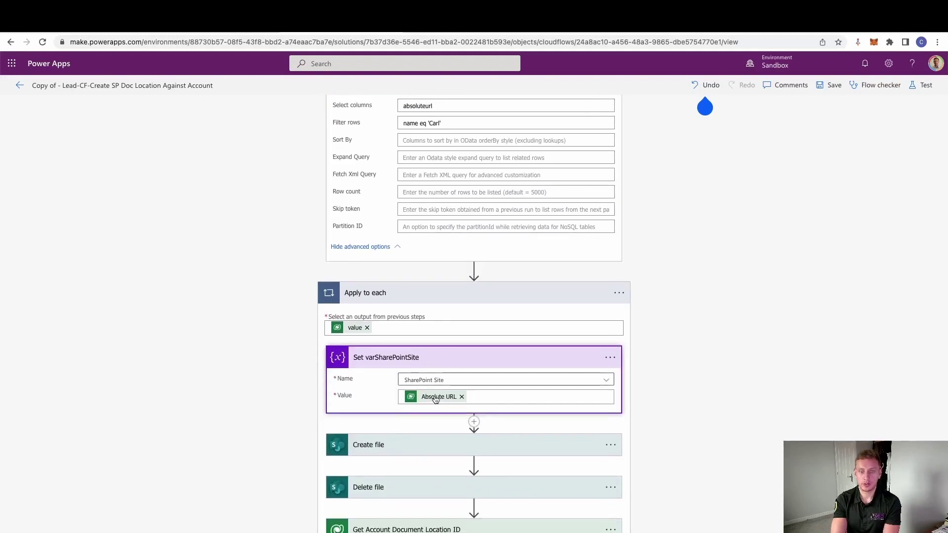
scroll(241, 373, "down", 2)
left_click(423, 377)
scroll(241, 381, "down", 2)
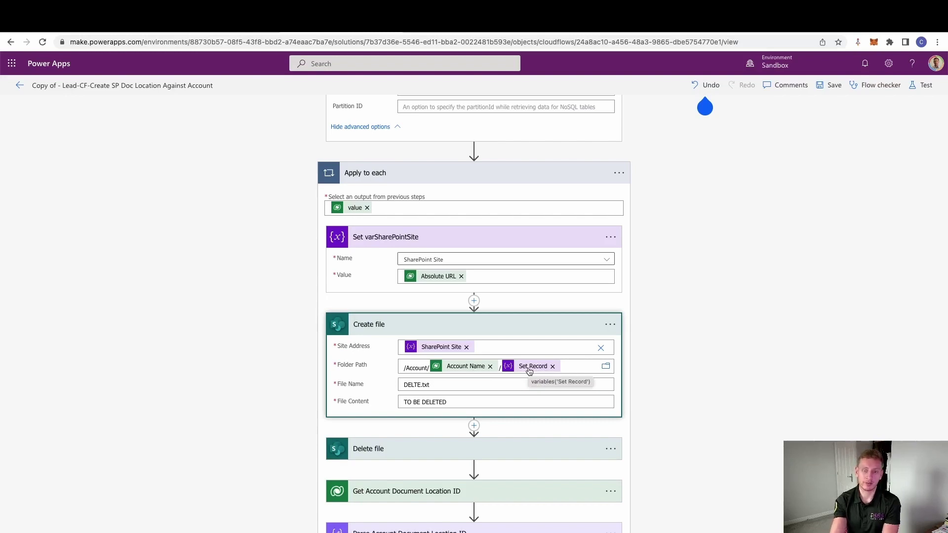
Step: Review the Delete file and Get Account Document Location ID step settings
left_click(402, 452)
scroll(287, 425, "down", 3)
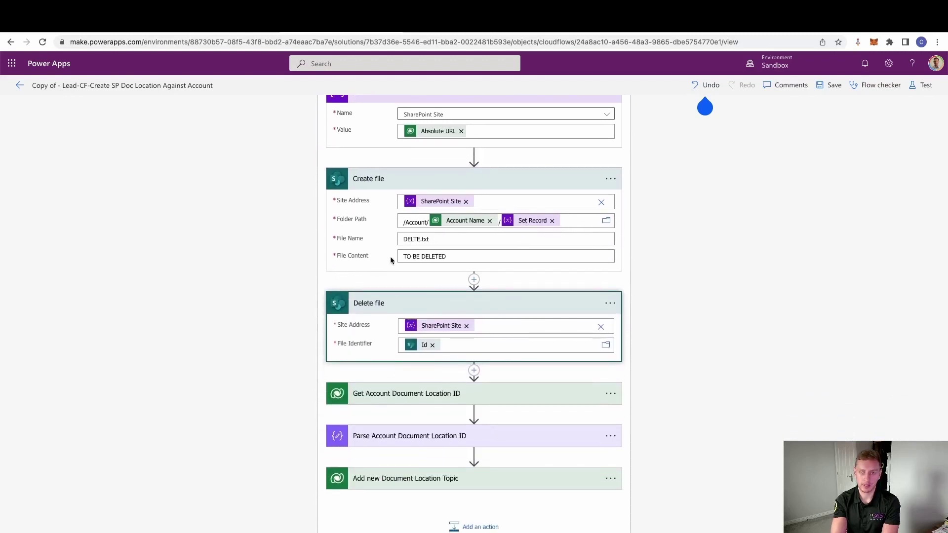
left_click(404, 401)
scroll(266, 473, "down", 1)
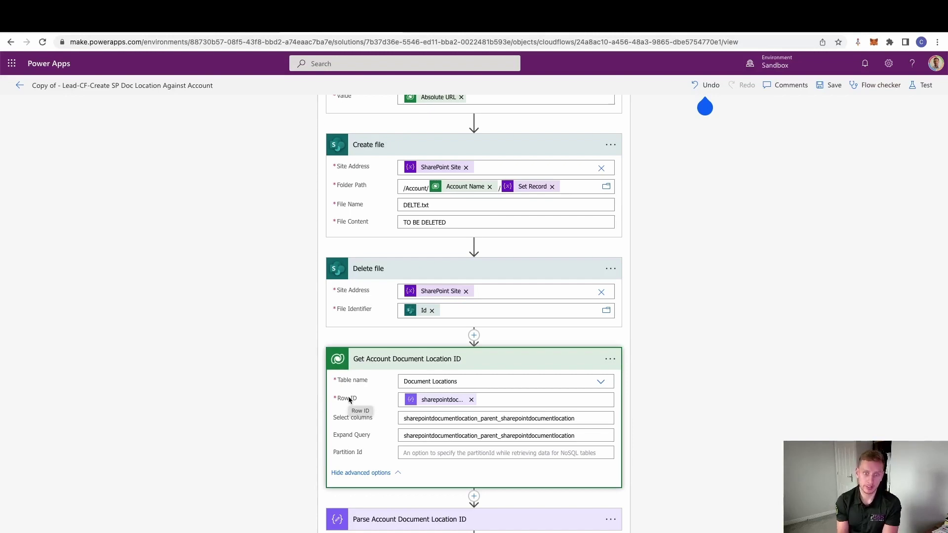
mouse_move(446, 402)
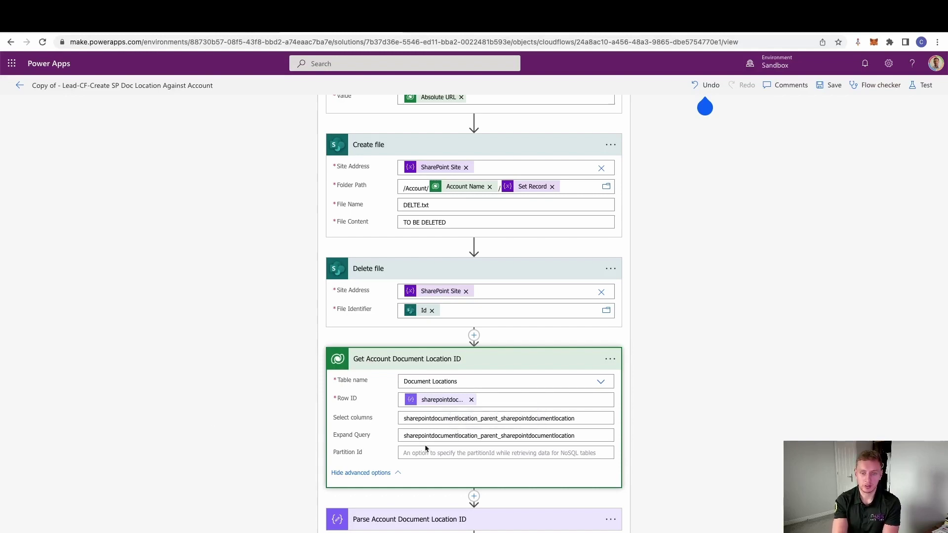
Step: Expand Parse Account Document Location ID and all fields of Add new Document Location Topic
left_click(410, 503)
scroll(277, 454, "down", 3)
left_click(395, 477)
scroll(277, 444, "down", 1)
left_click(362, 506)
scroll(217, 390, "down", 2)
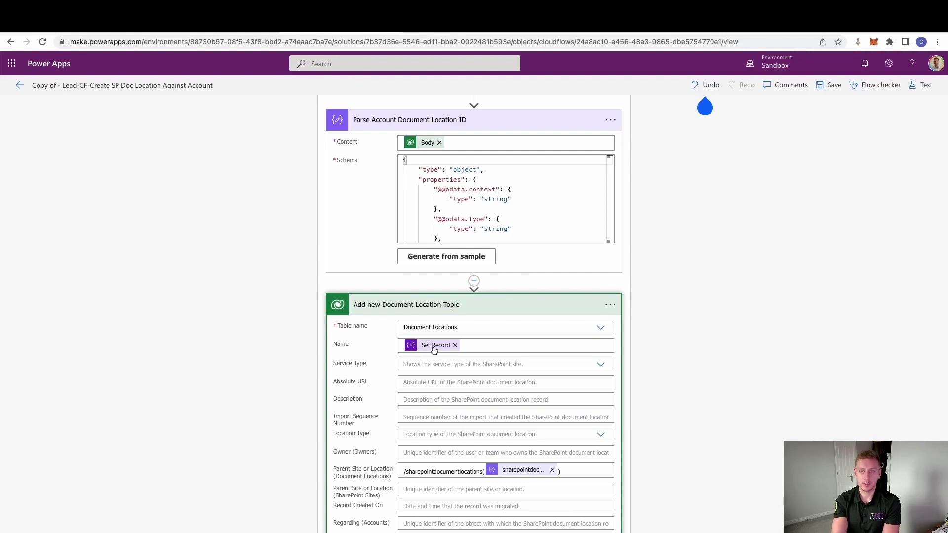
scroll(299, 369, "down", 2)
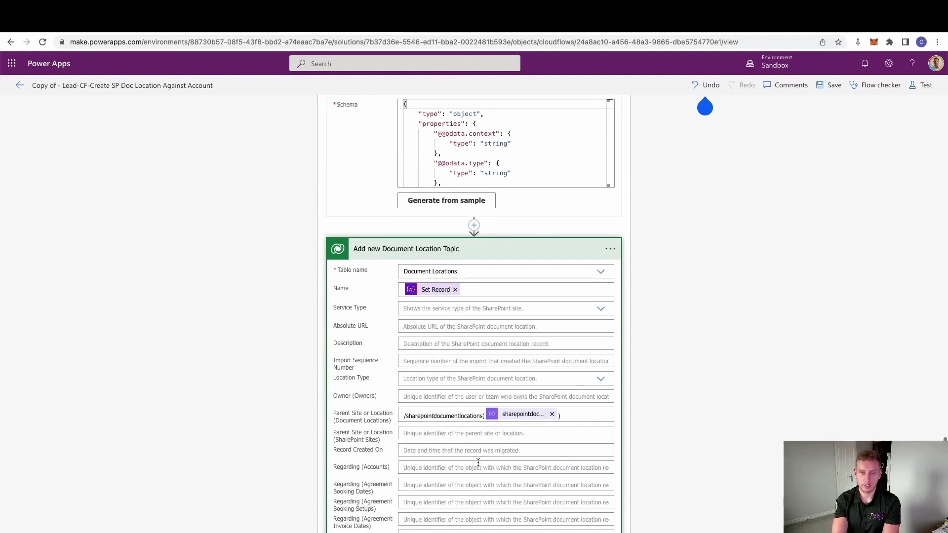
Step: Check the Parent Site or Location value, then reload to show the flow's details page
left_click(466, 418)
left_click(465, 418)
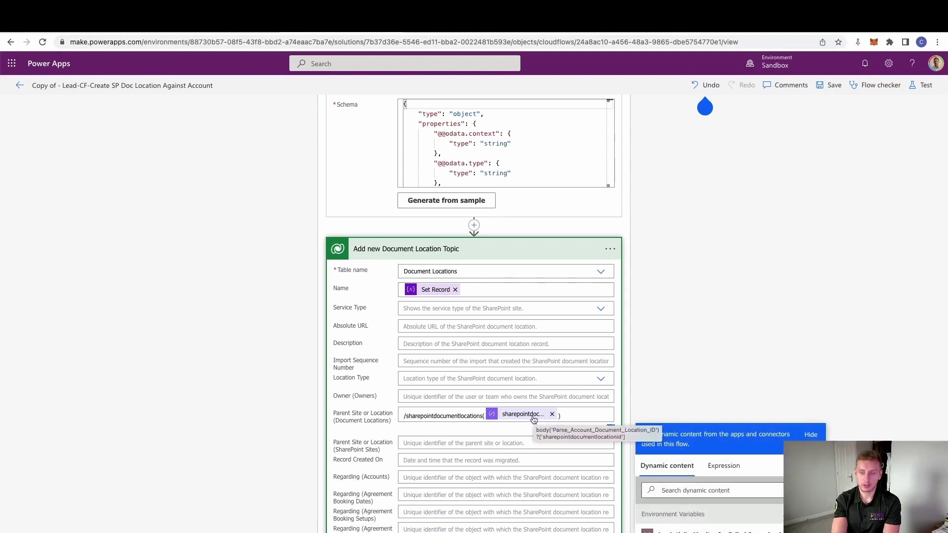
scroll(656, 368, "down", 7)
left_click(264, 409)
scroll(271, 410, "down", 1)
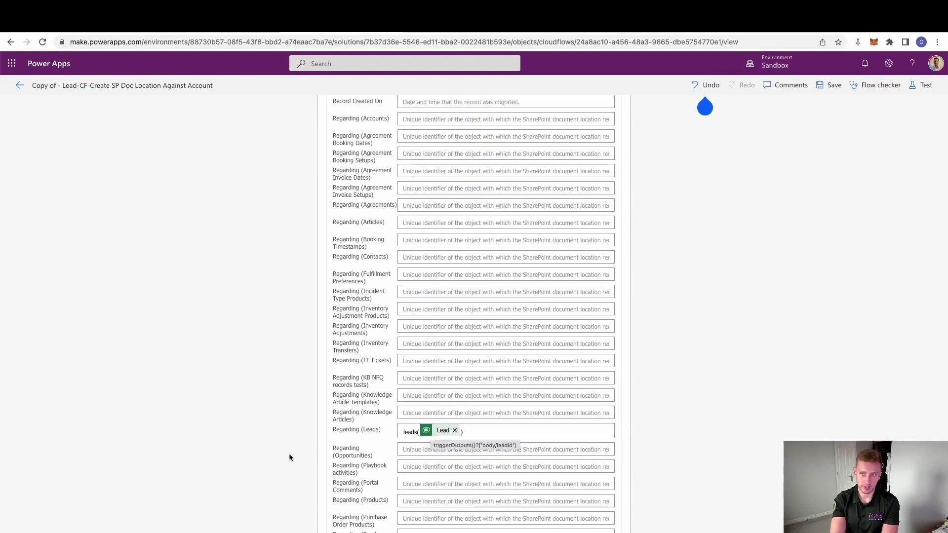
scroll(289, 453, "down", 6)
scroll(290, 458, "down", 2)
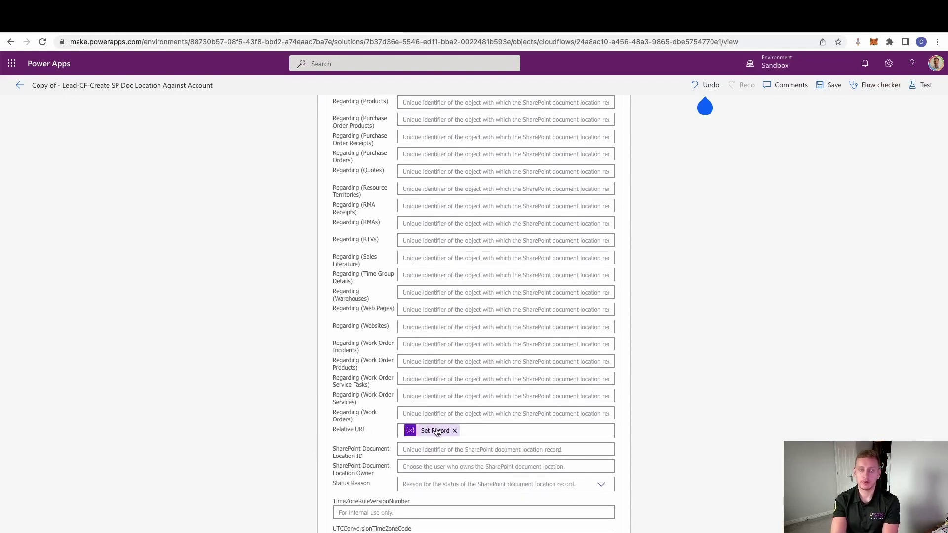
scroll(600, 421, "down", 2)
right_click(255, 230)
left_click(271, 253)
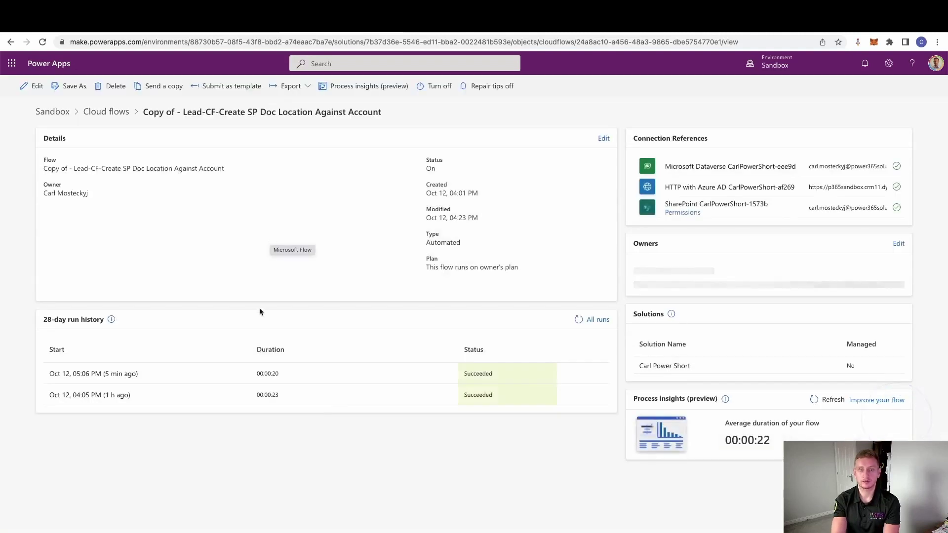
Step: Open the Oct 12, 05:06 PM run and view the ArraySpecialCharacters inputs
left_click(121, 374)
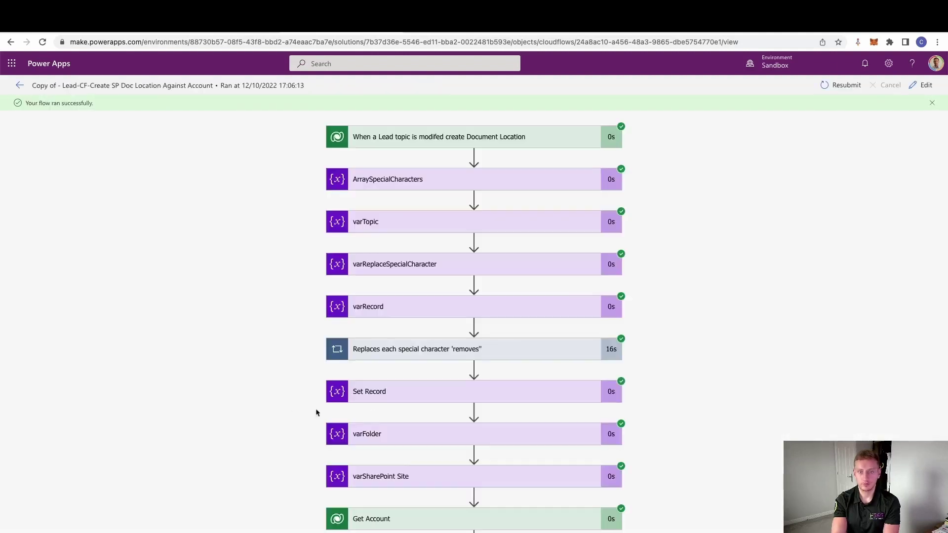
scroll(220, 379, "down", 1)
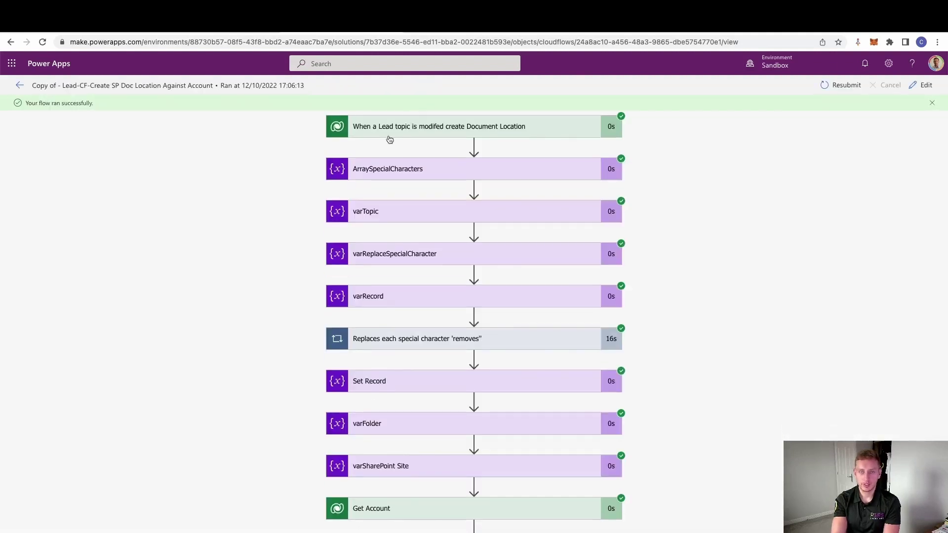
left_click(427, 173)
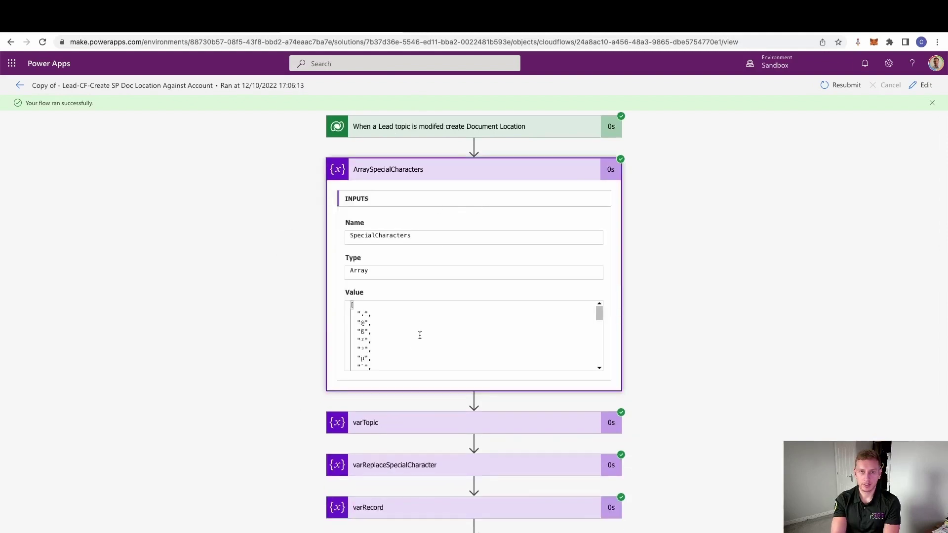
scroll(406, 328, "down", 5)
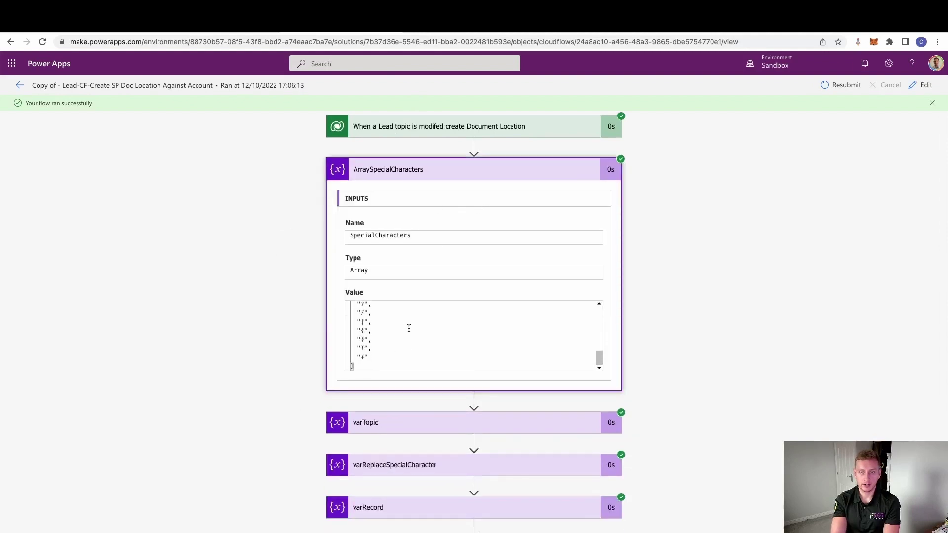
scroll(260, 335, "down", 1)
scroll(260, 336, "down", 2)
Step: Show the varTopic input and highlight the special characters in the topic value
left_click(335, 316)
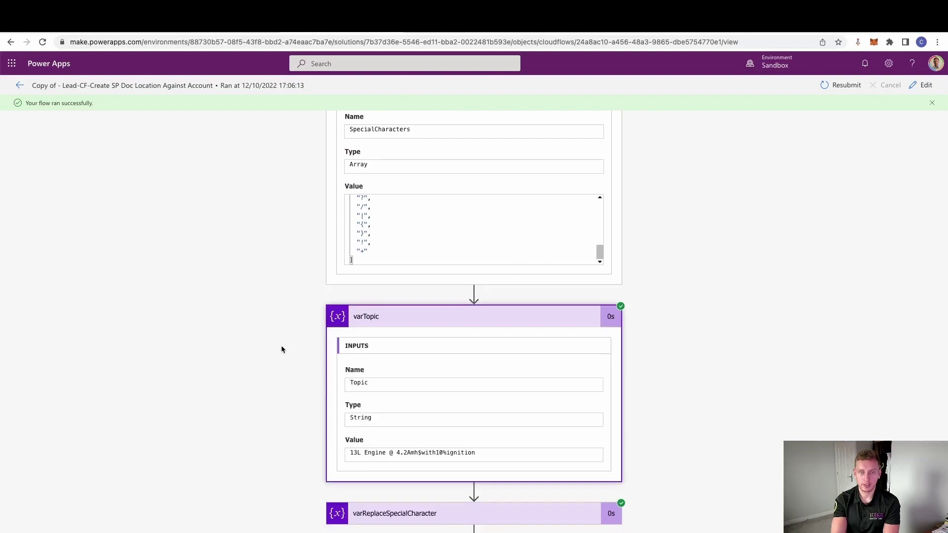
scroll(279, 349, "down", 1)
left_click_drag(418, 434, 475, 435)
scroll(279, 419, "down", 2)
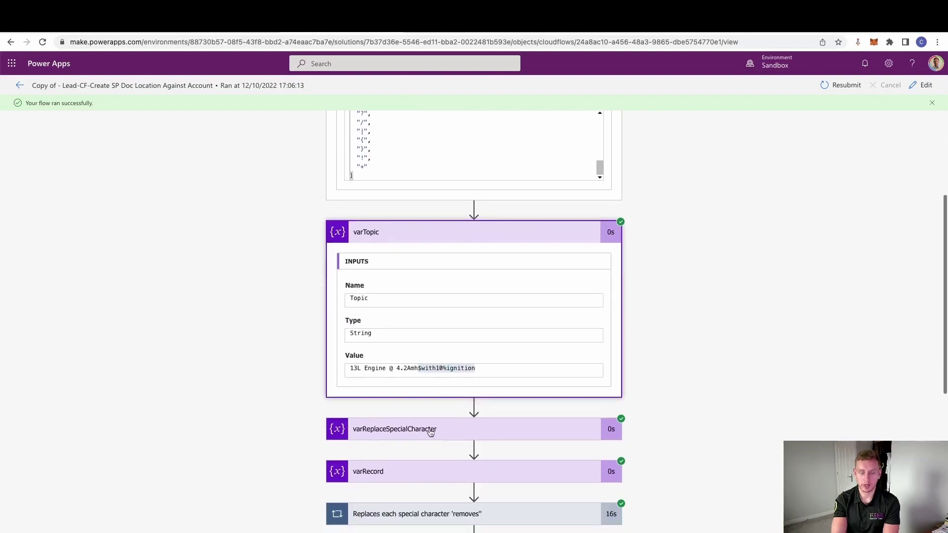
scroll(380, 437, "down", 1)
Step: Inspect the first iteration of the ReplaceSpecialCharacters from Topic loop
left_click(422, 485)
scroll(231, 391, "down", 4)
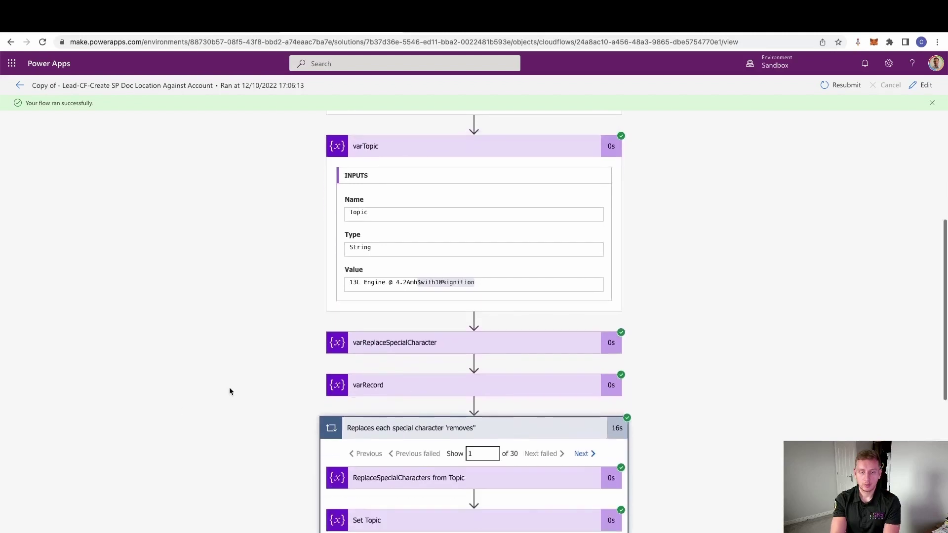
left_click(410, 401)
scroll(273, 409, "down", 4)
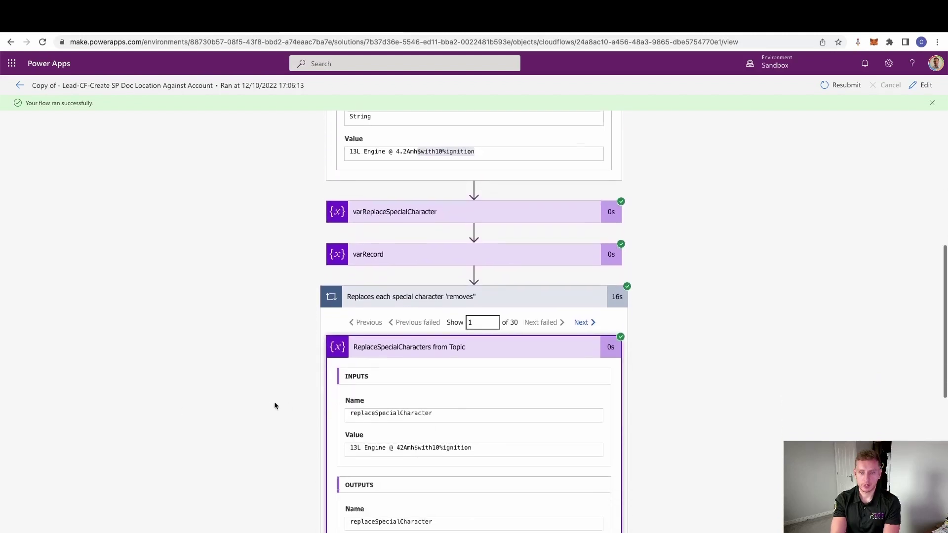
left_click(402, 281)
scroll(259, 421, "down", 2)
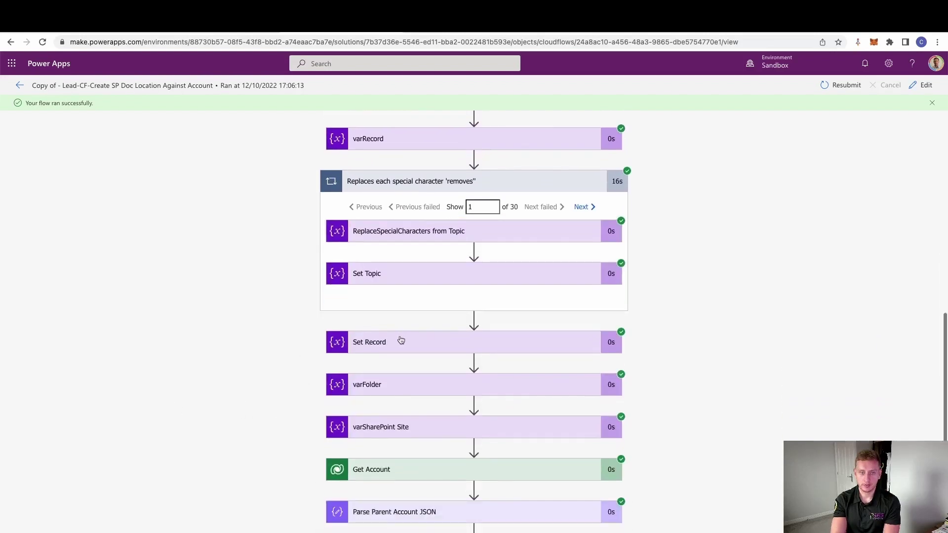
Step: Compare Set Record's sanitized value '13L Engine 42Amhwith10ignition' against its input
left_click(402, 340)
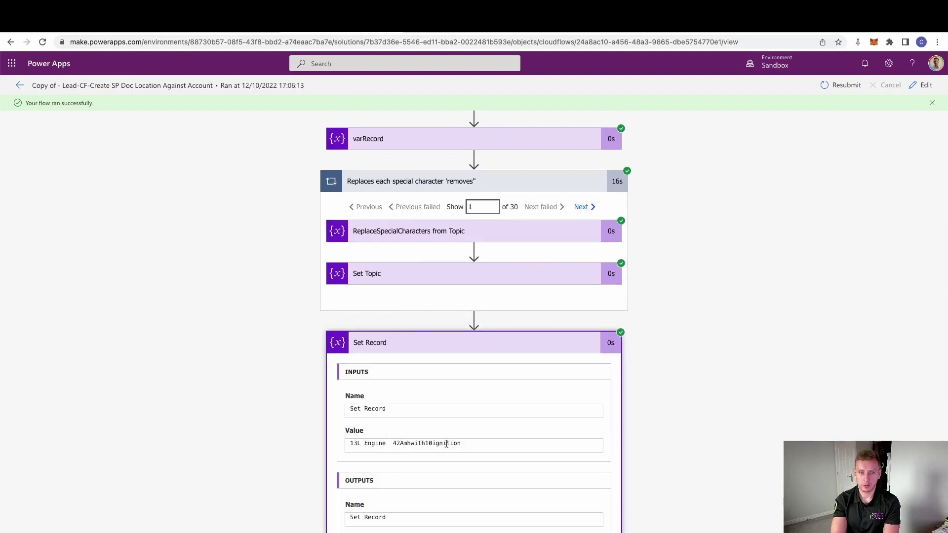
left_click_drag(469, 443, 348, 447)
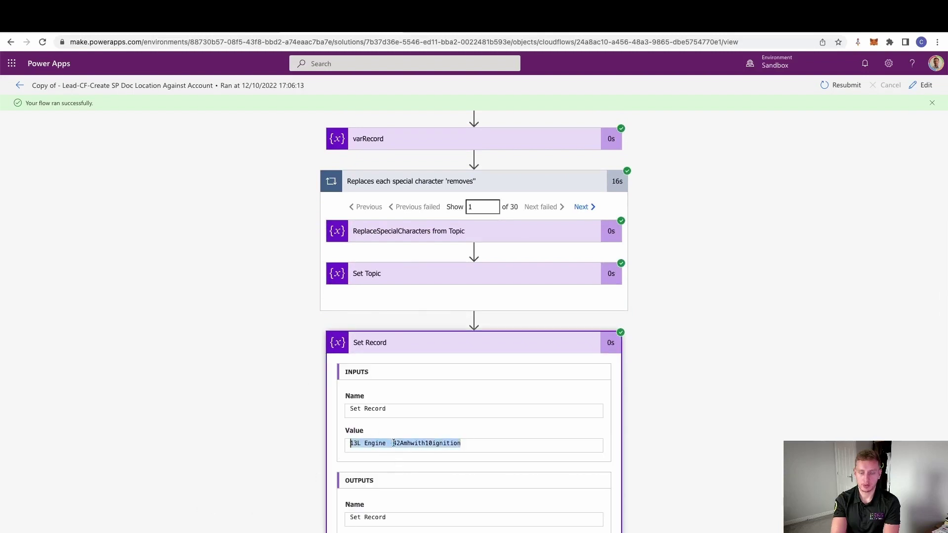
scroll(267, 445, "down", 2)
left_click_drag(467, 495, 303, 492)
left_click(282, 439)
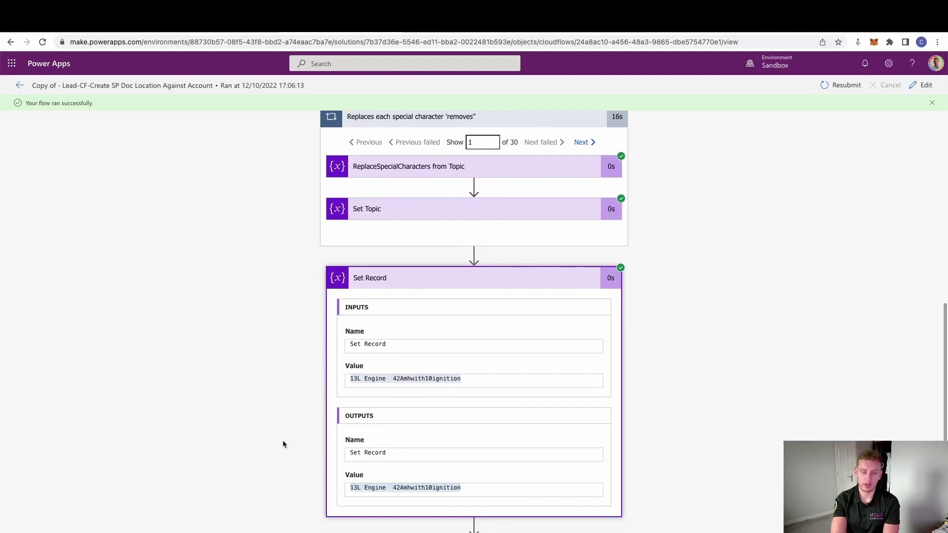
scroll(282, 439, "down", 3)
scroll(282, 443, "down", 5)
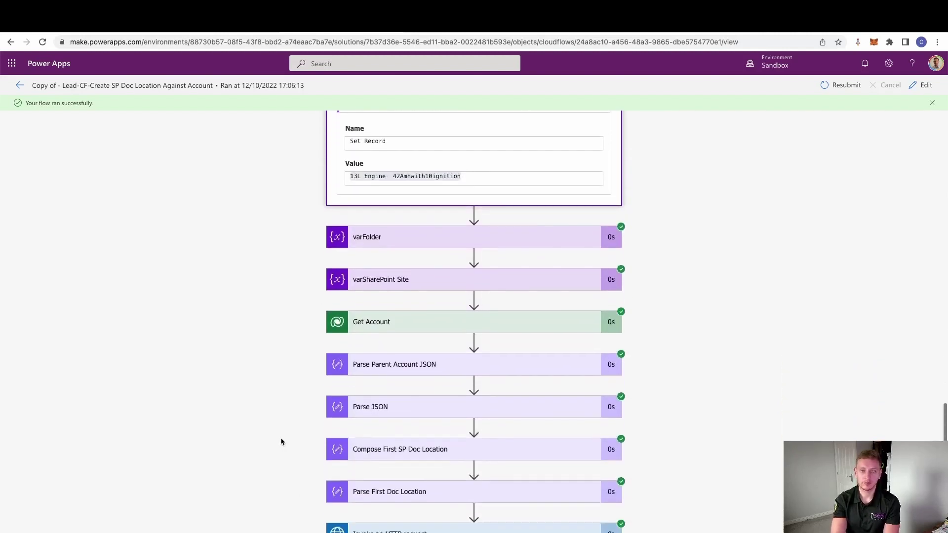
scroll(317, 364, "down", 3)
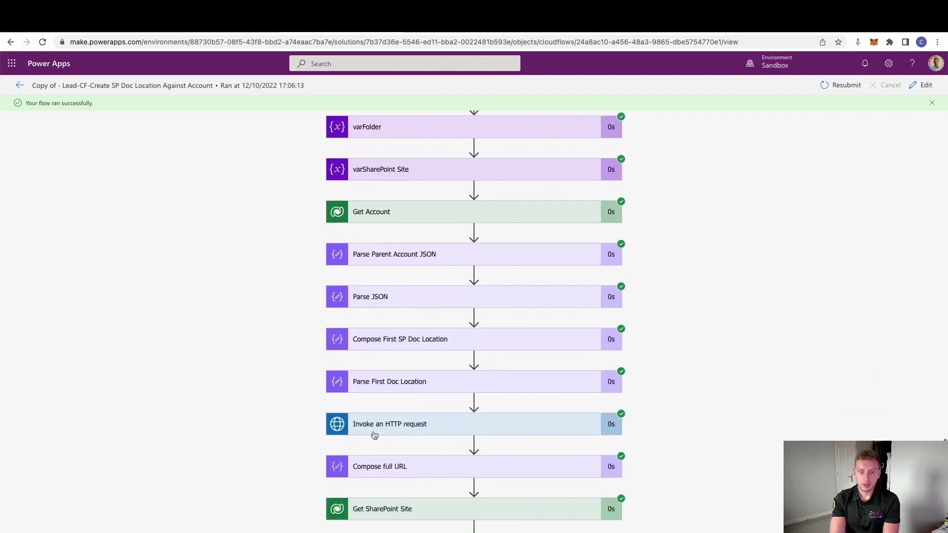
left_click(403, 424)
Step: Inspect the HTTP request output, selecting Euro Car Part in the returned folder URL
scroll(291, 438, "down", 2)
scroll(289, 438, "down", 1)
left_click_drag(401, 424, 560, 424)
scroll(272, 469, "down", 1)
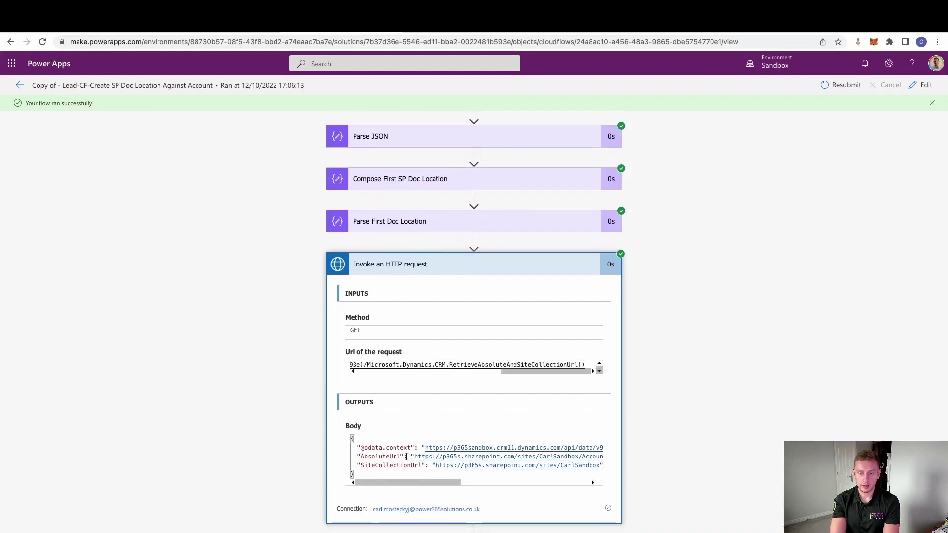
left_click_drag(402, 482, 460, 487)
left_click_drag(511, 456, 385, 456)
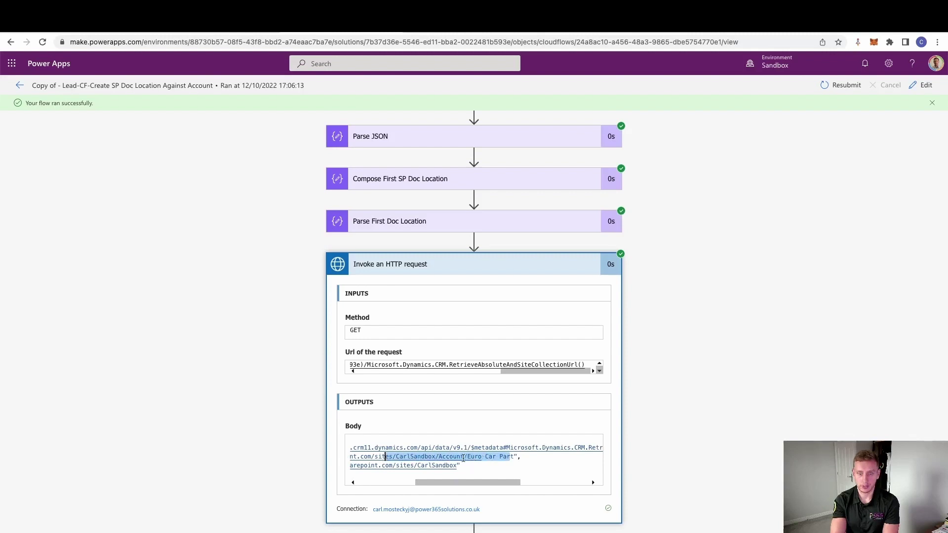
left_click_drag(515, 457, 468, 458)
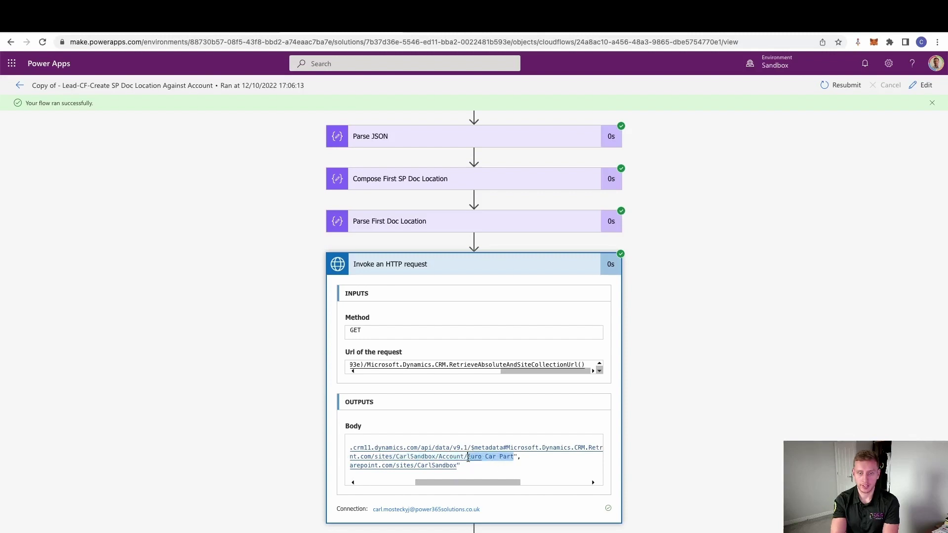
left_click(481, 491)
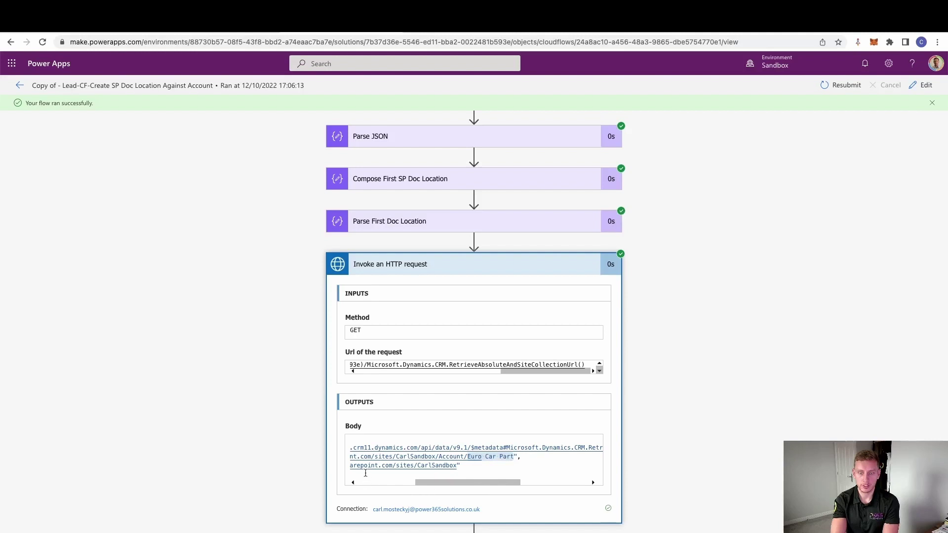
scroll(385, 469, "down", 2)
Step: Select the full composed folder path in the Compose full URL output
left_click(423, 464)
scroll(513, 504, "down", 1)
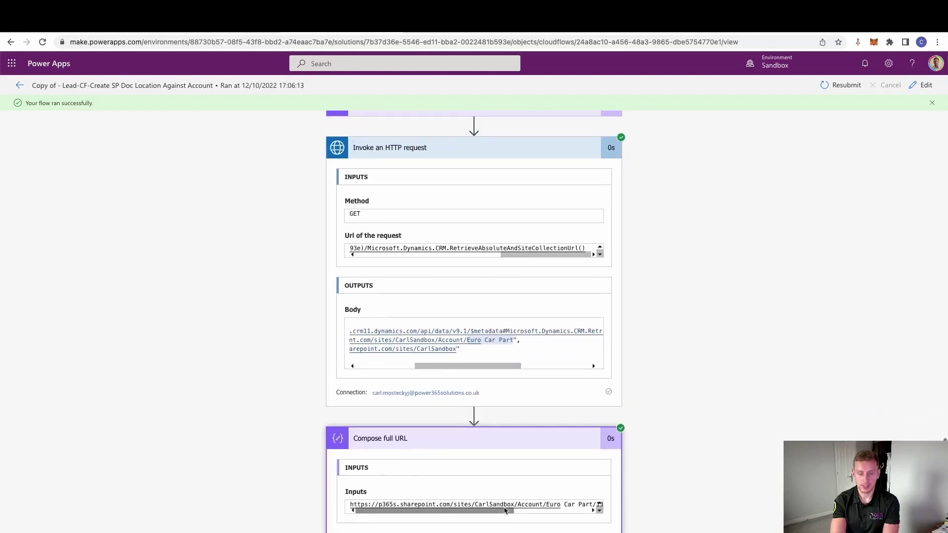
scroll(544, 504, "right", 3)
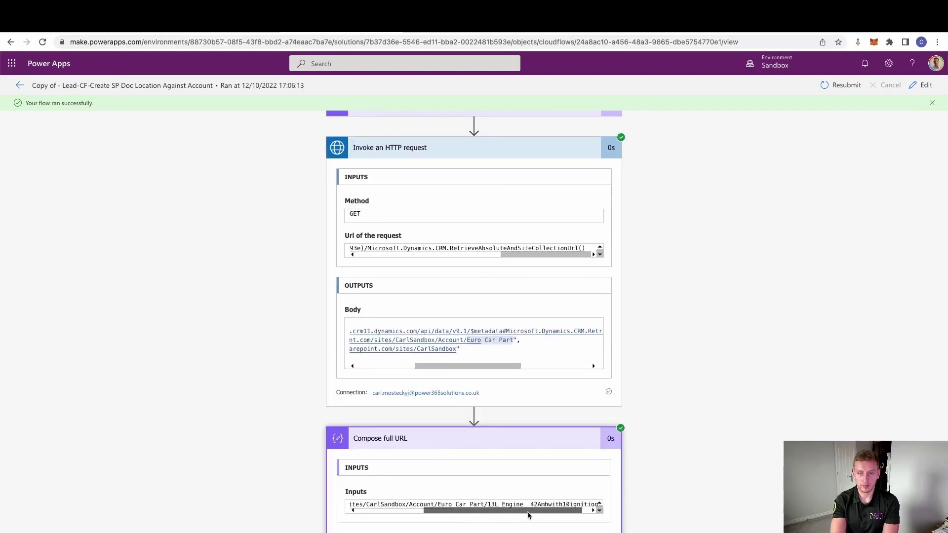
triple_click(581, 502)
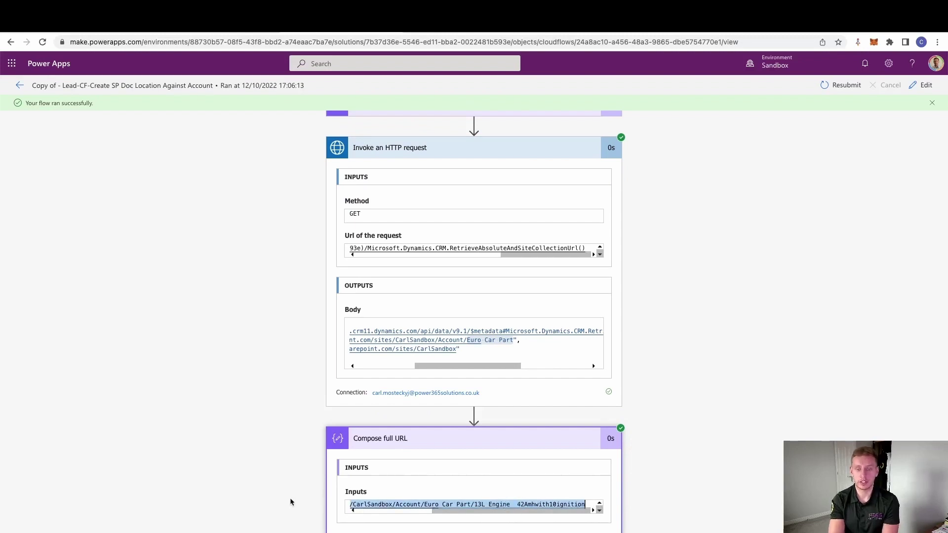
scroll(290, 502, "down", 3)
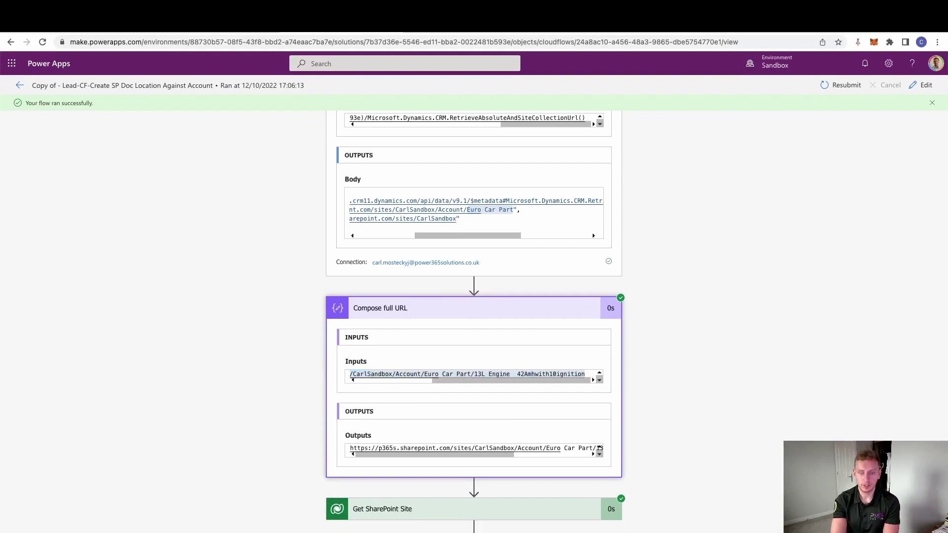
scroll(300, 428, "down", 7)
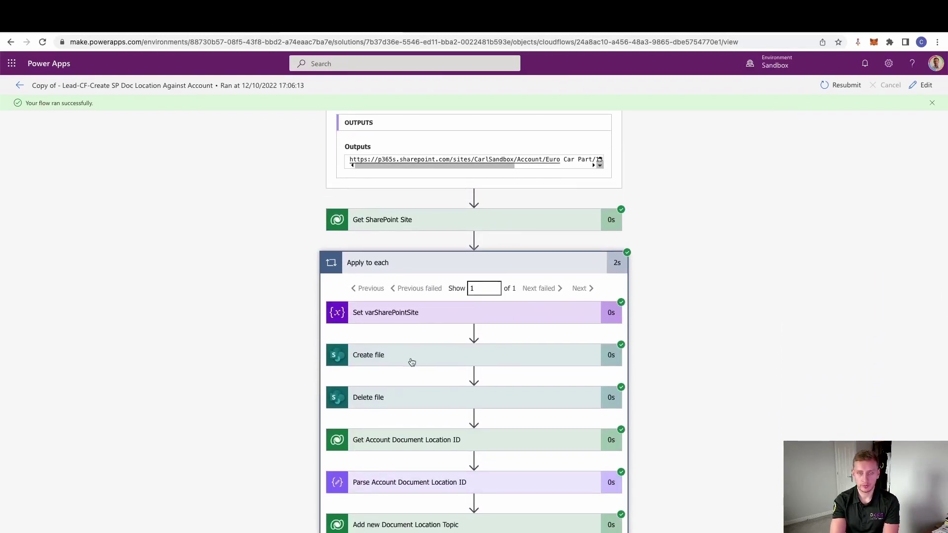
Step: Check the Create file output for DELTE.txt, then return to the lead's Dynamics 365 tab
left_click(415, 365)
scroll(433, 346, "down", 3)
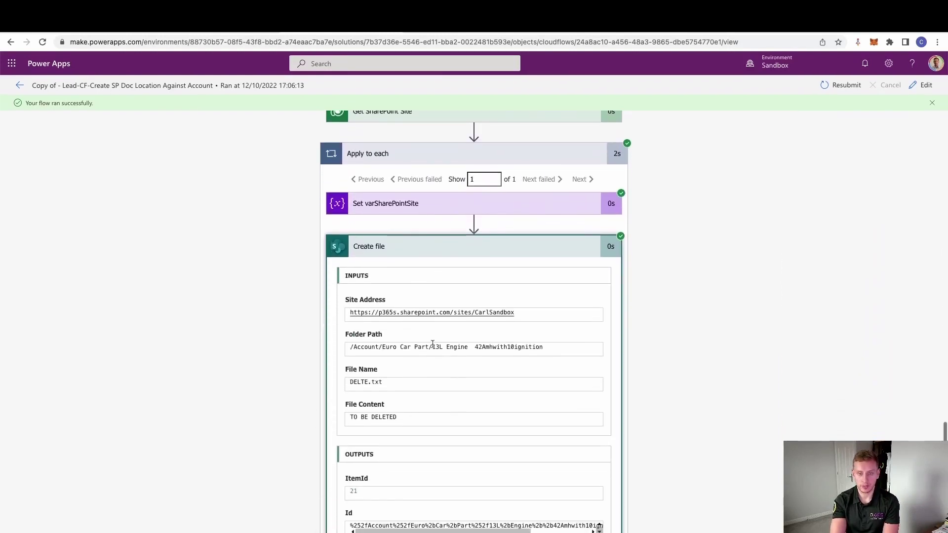
scroll(433, 346, "down", 1)
scroll(267, 433, "down", 7)
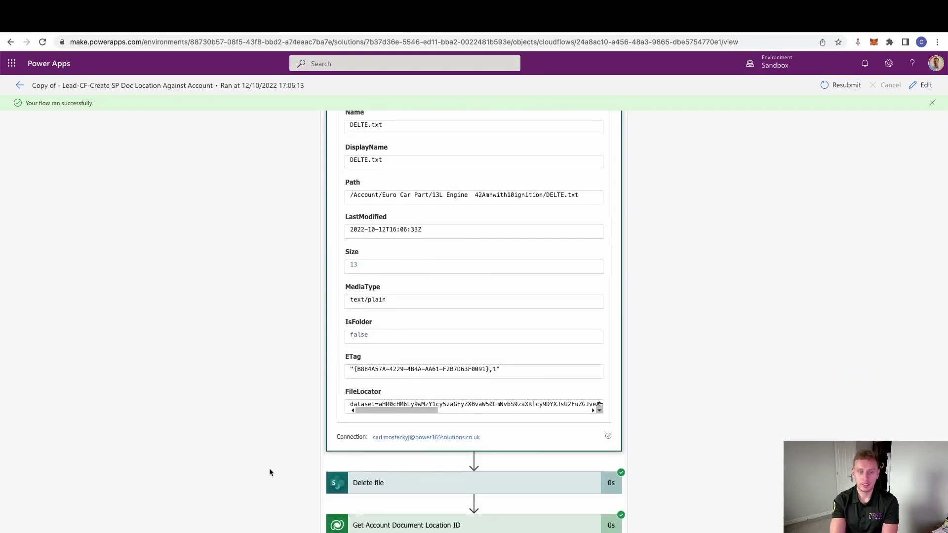
scroll(305, 483, "down", 2)
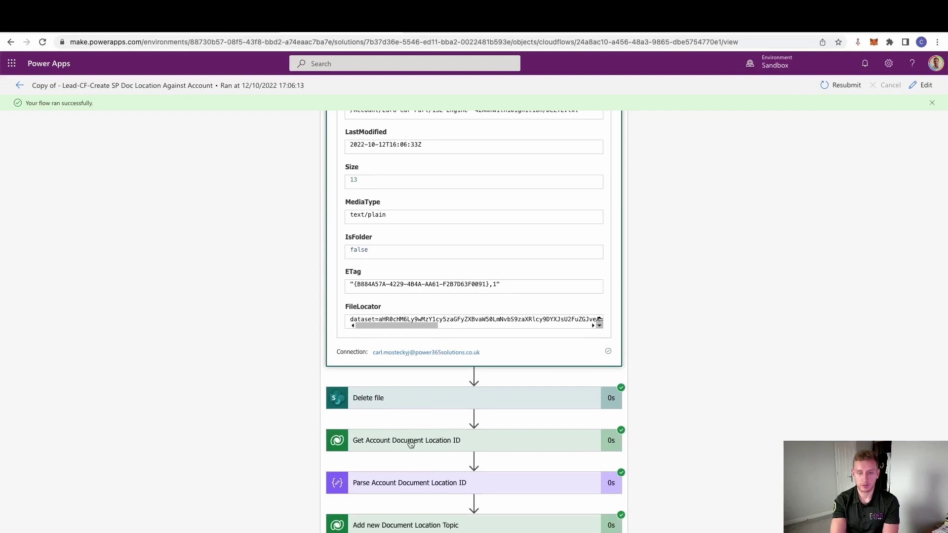
scroll(265, 445, "down", 4)
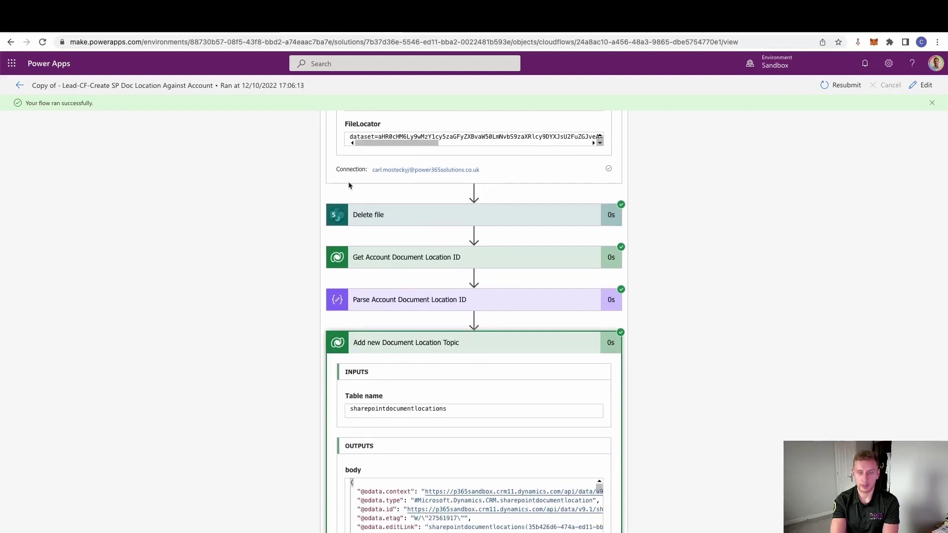
left_click(449, 20)
Step: Reload the lead and open its 13L Engine 42Amhwith10ignition location from the Files tab
right_click(449, 20)
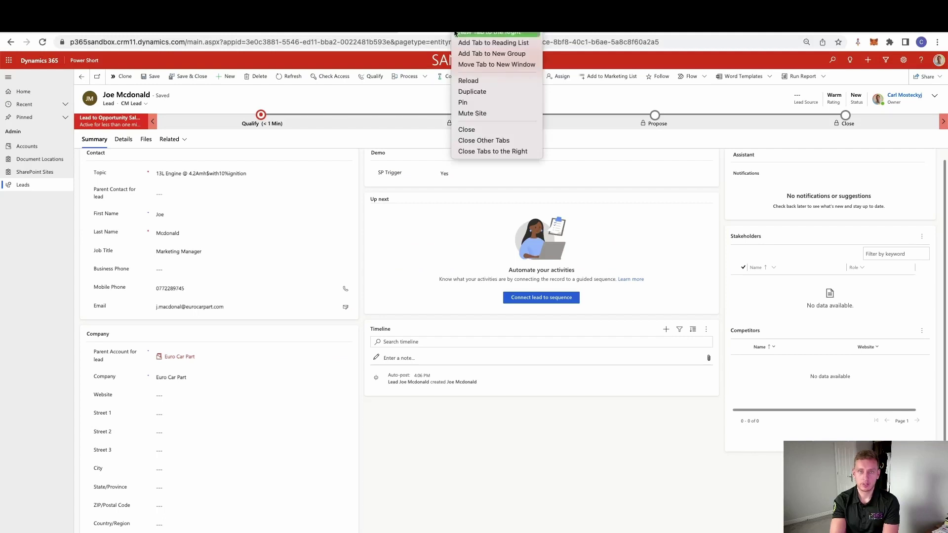
left_click(479, 76)
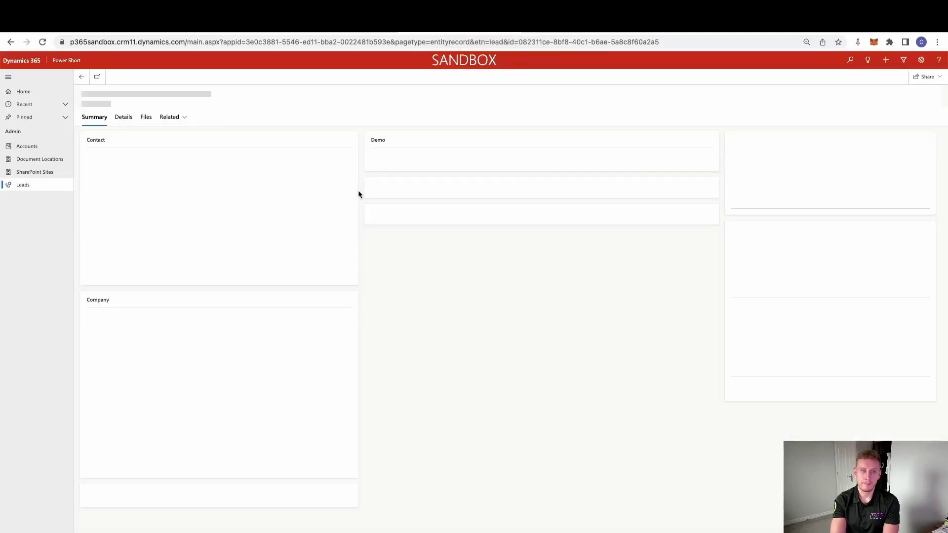
left_click(147, 140)
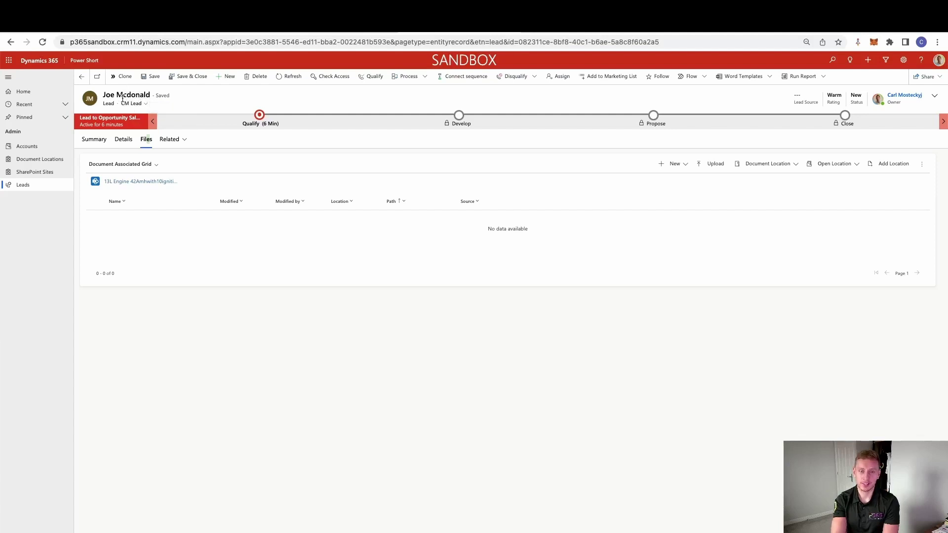
left_click(107, 141)
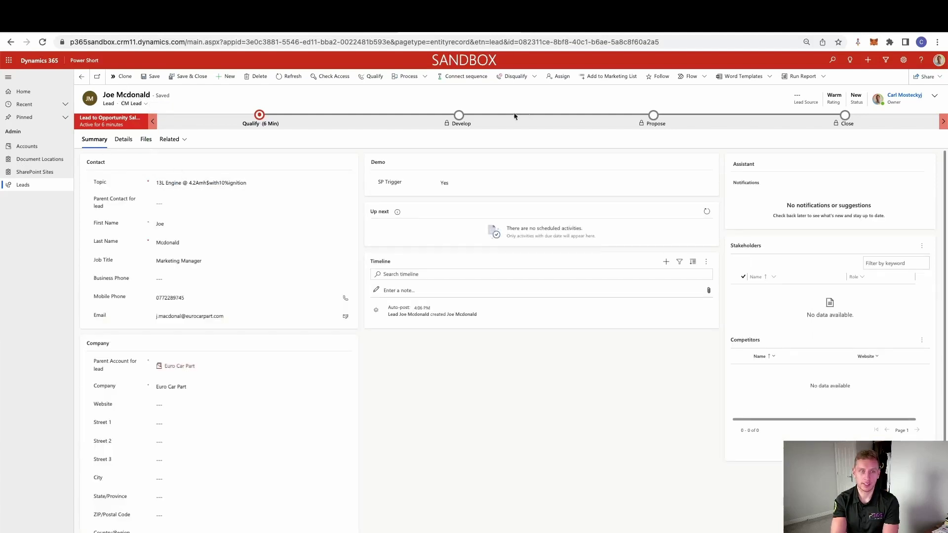
left_click(146, 139)
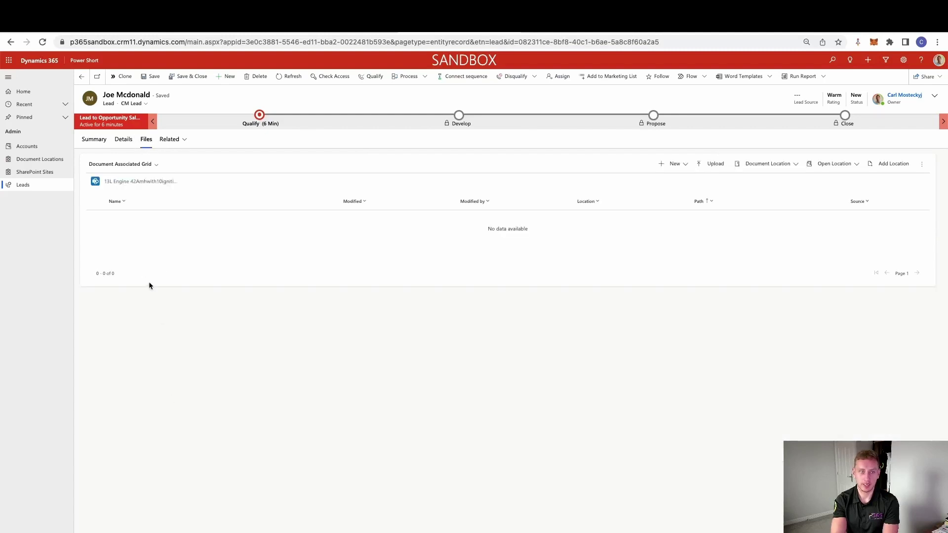
left_click(834, 166)
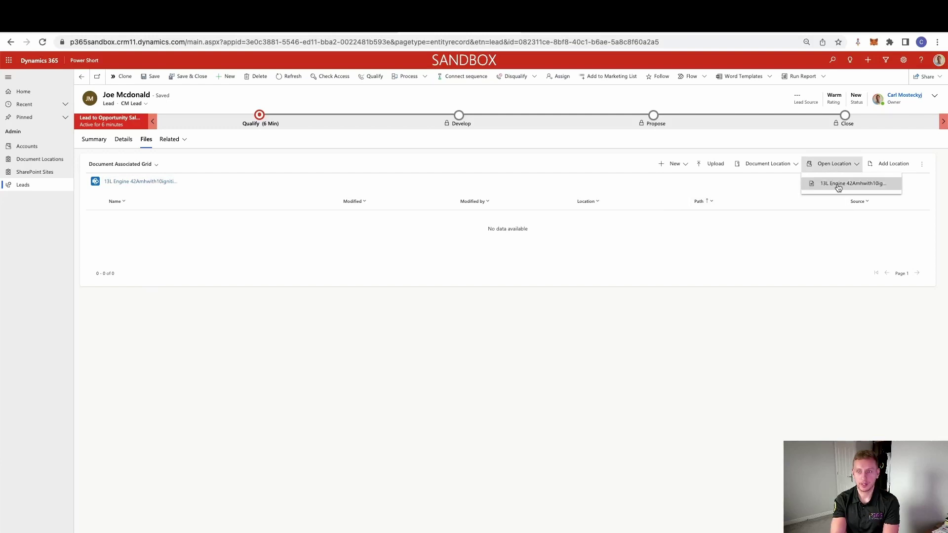
left_click(840, 185)
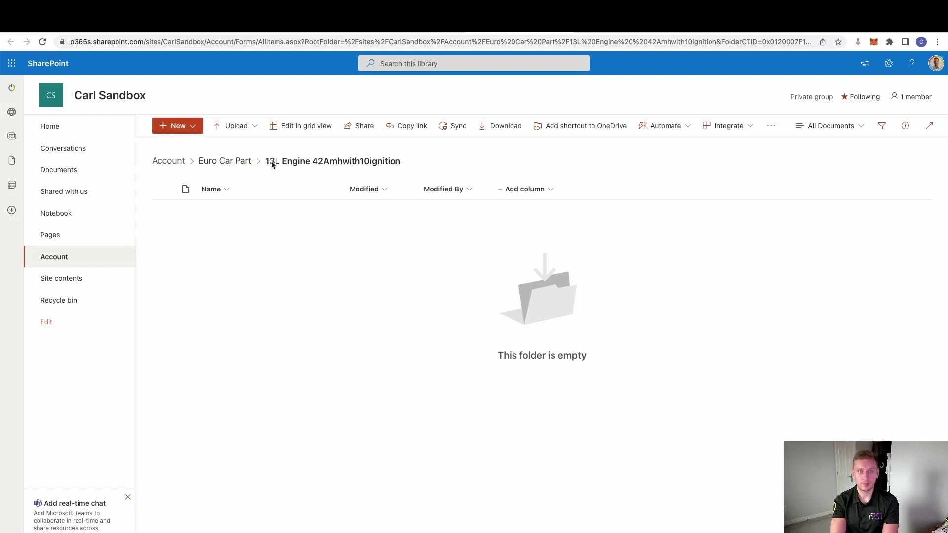
Step: Go up to the Euro Car Part folder, then return to the lead's Summary in Dynamics 365
left_click(230, 168)
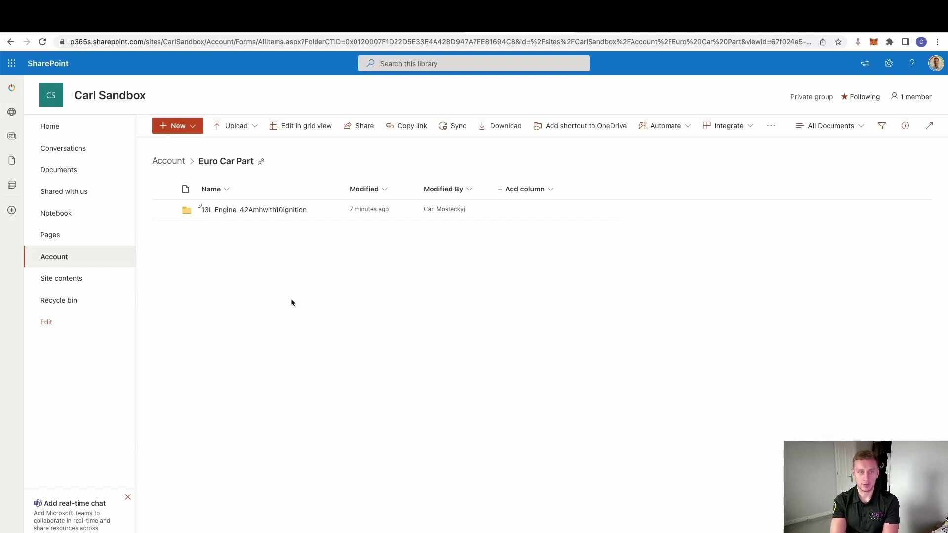
left_click(380, 22)
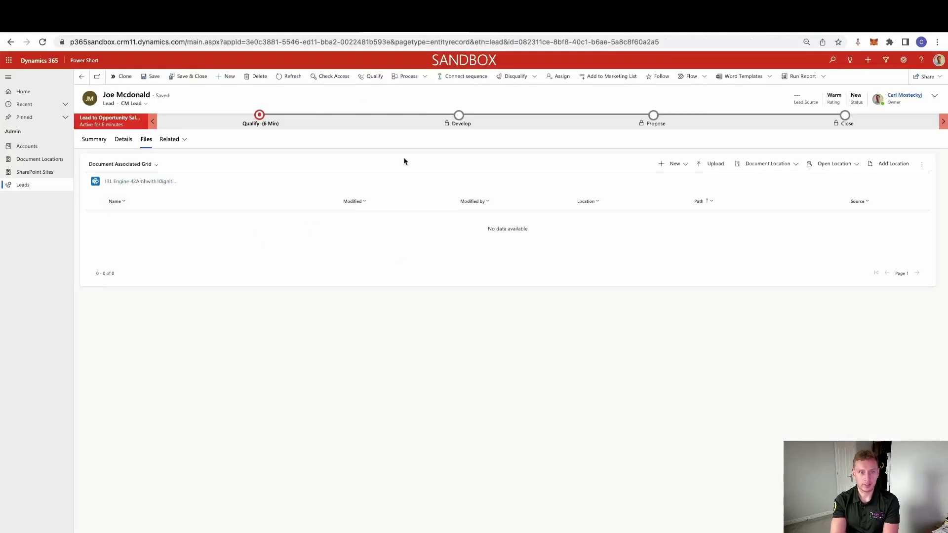
left_click(99, 140)
Step: Open Euro Car Part's related Documents, then list SharePoint Sites and active Document Locations
left_click(180, 367)
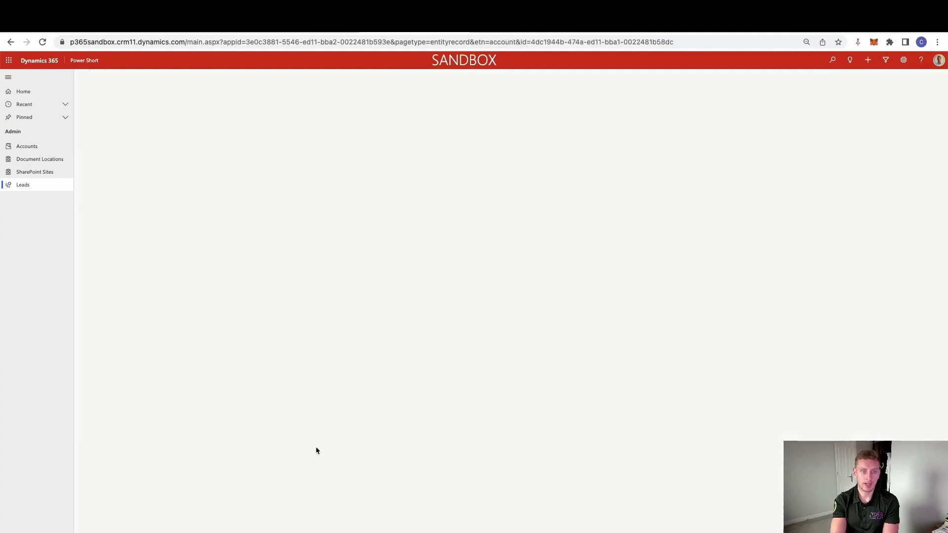
left_click(151, 119)
left_click(320, 236)
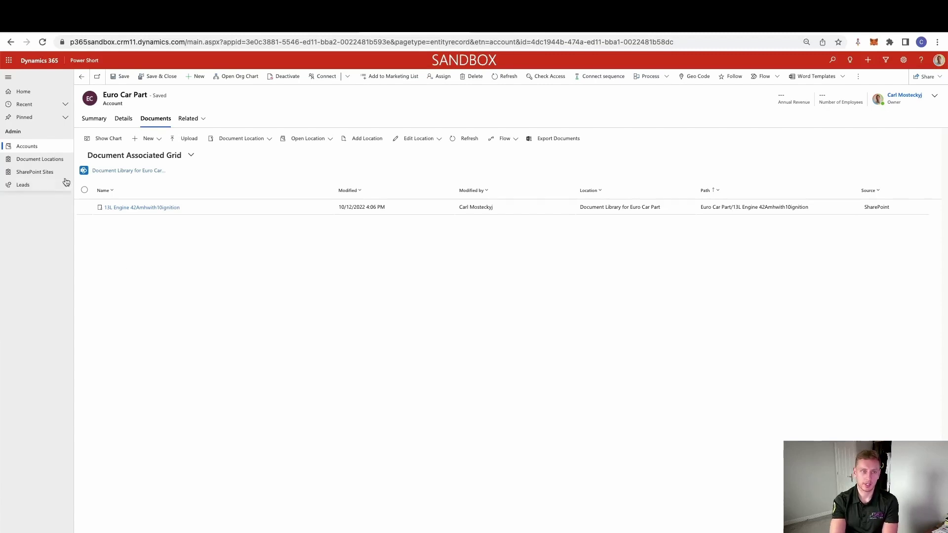
left_click(49, 172)
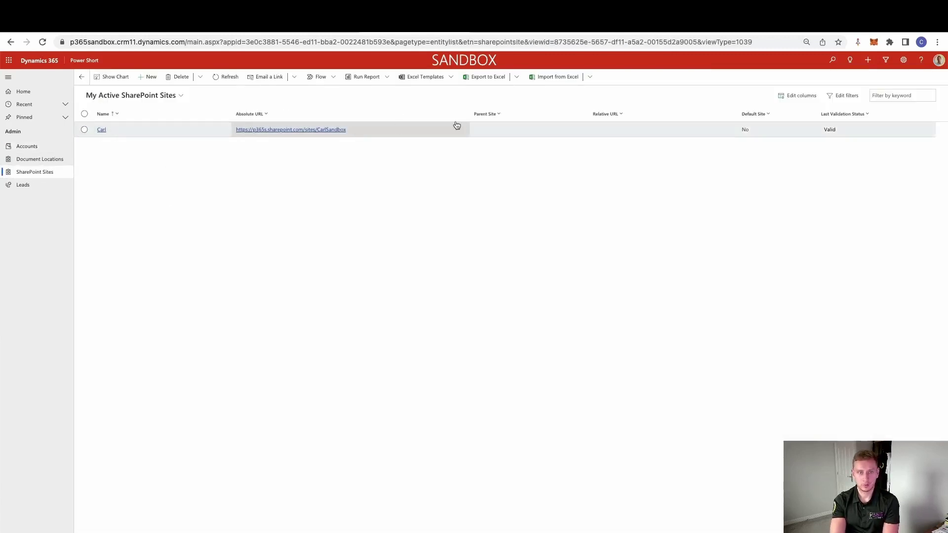
left_click(27, 161)
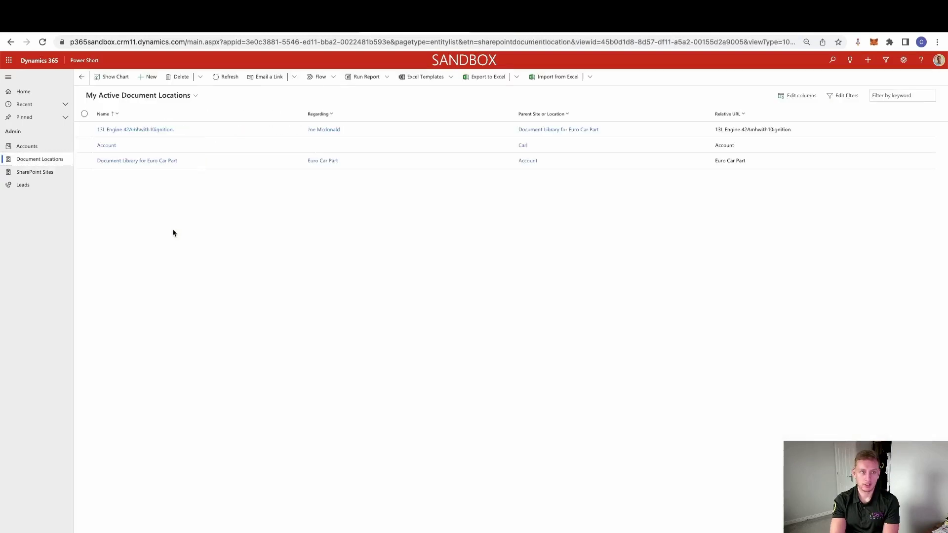